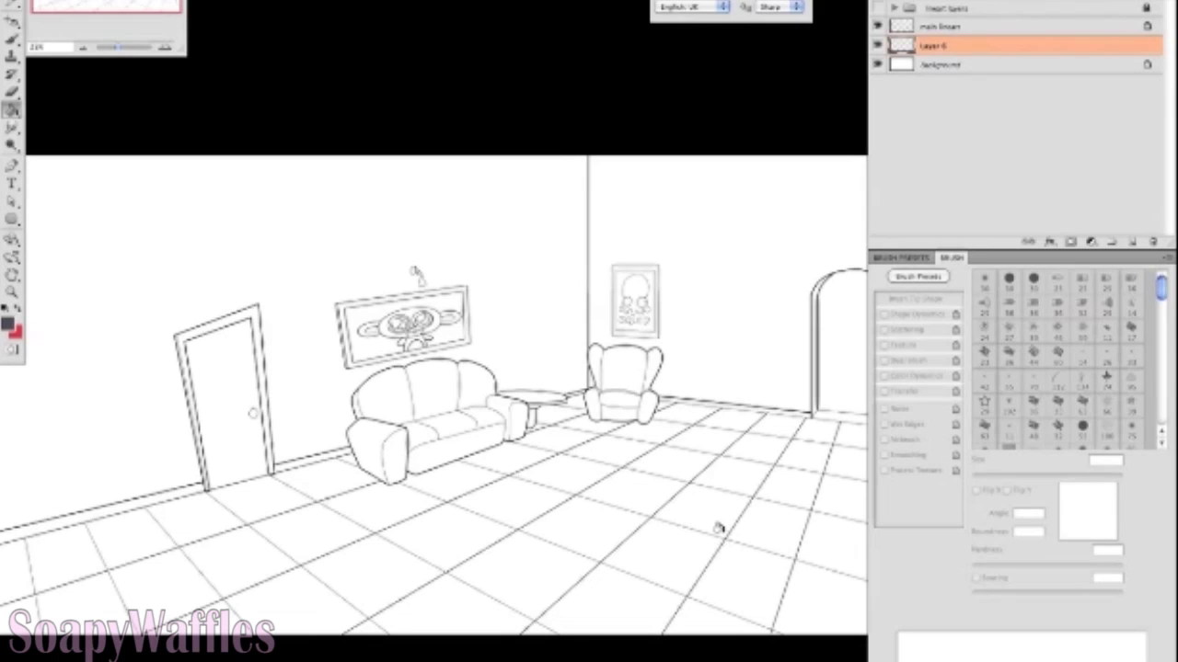
Select the wall area with the door around its outlined objects and fill it with dark greyish purple.
key(b)
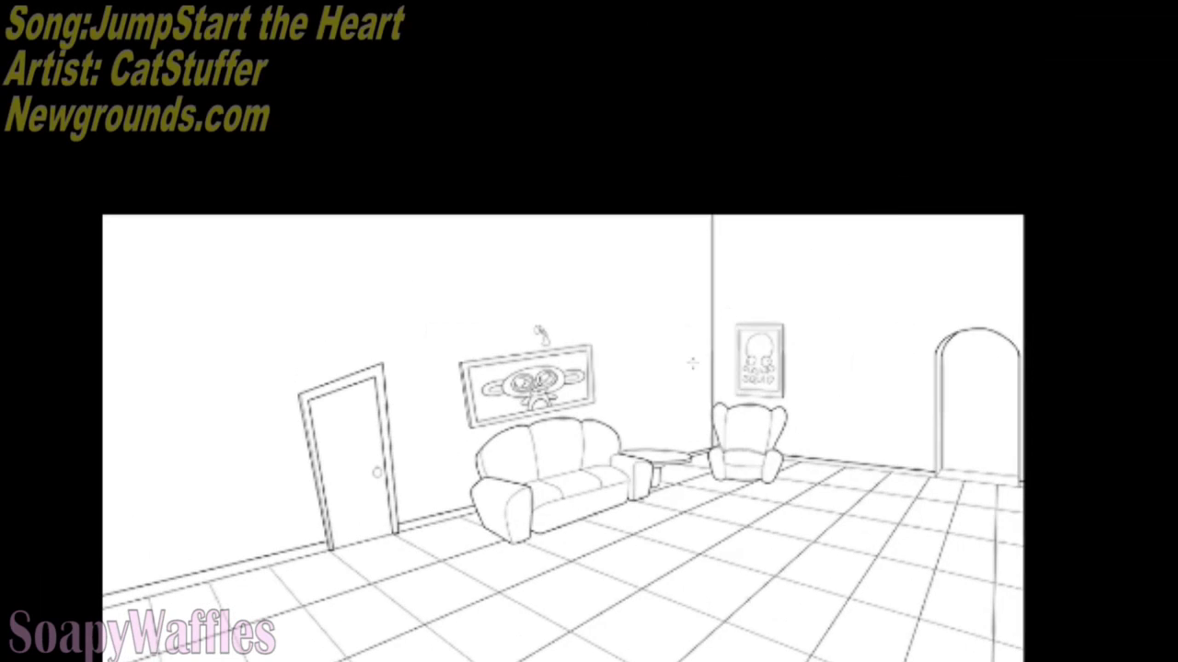
mouse_move(695, 215)
mouse_down()
mouse_move(105, 568)
mouse_move(106, 590)
mouse_up()
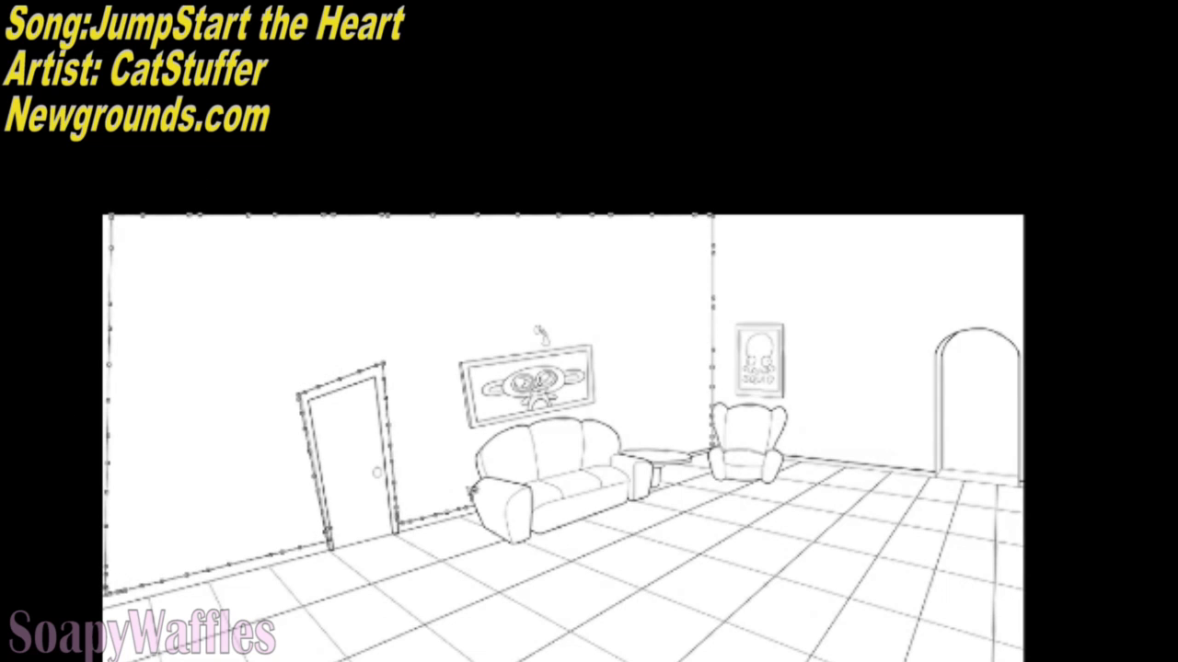
key(Return)
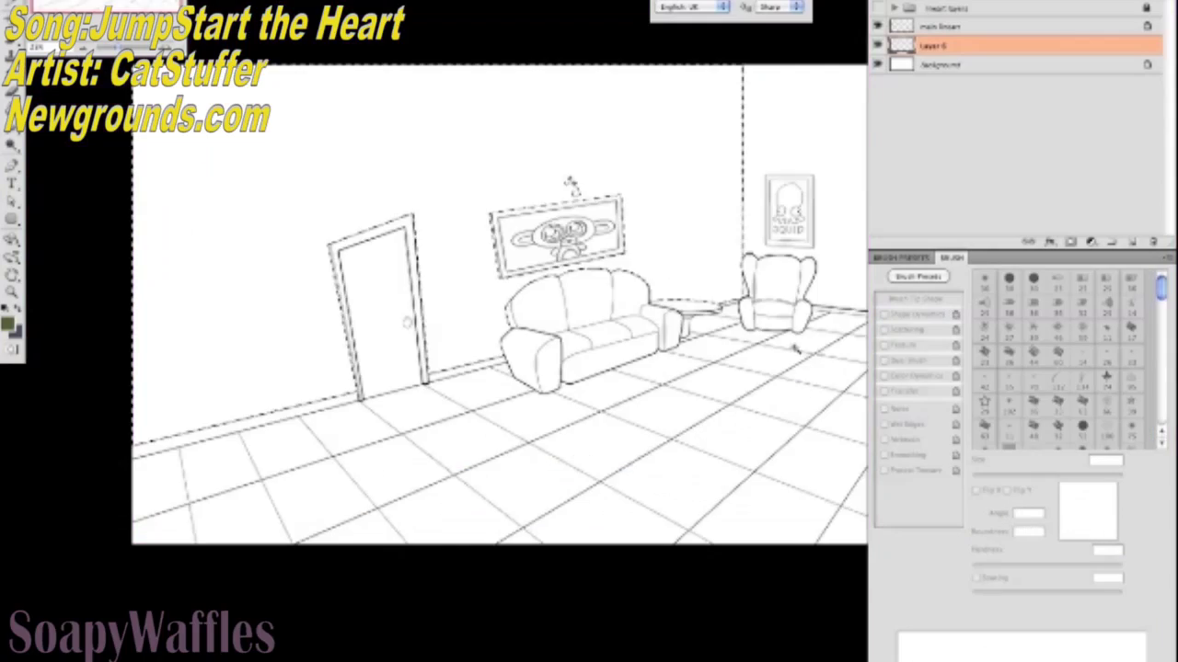
key(ctrl+plus)
key(alt+BackSpace)
key(ctrl+z)
key(ctrl+BackSpace)
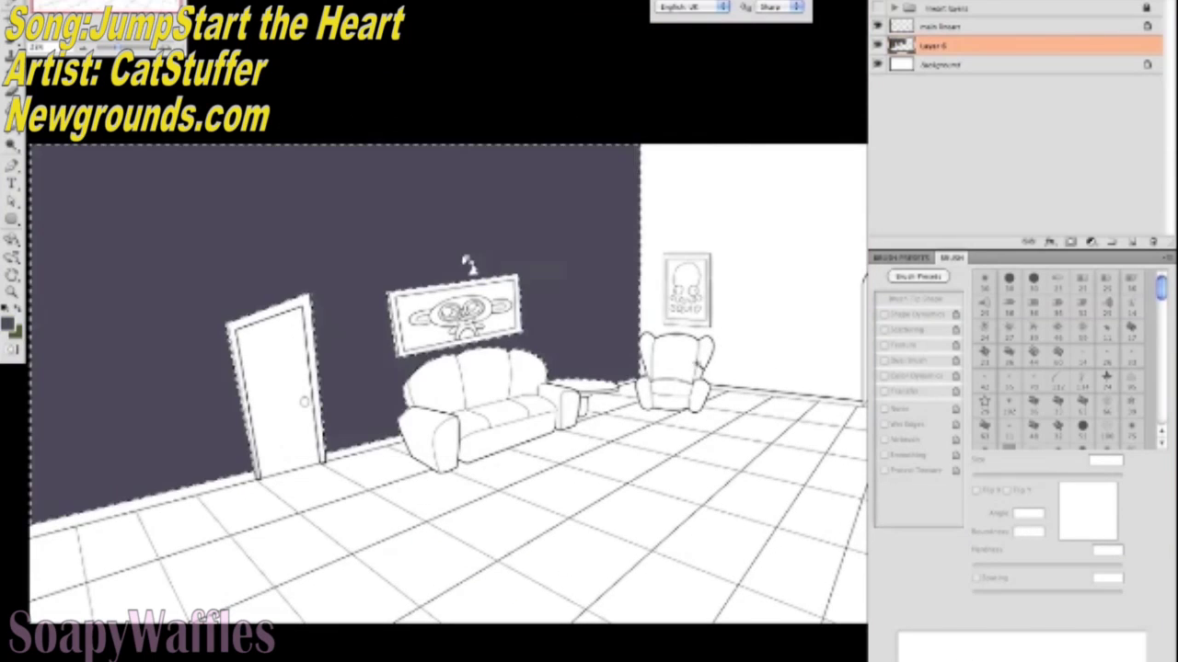
Fill the adjoining wall with the archway in olive green and clear the selection.
scroll(709, 373, up, 3)
scroll(709, 373, right, 3)
key(shift+BackSpace)
click(532, 294)
key(shift+BackSpace)
key(Return)
key(ctrl+d)
scroll(525, 290, up, 2)
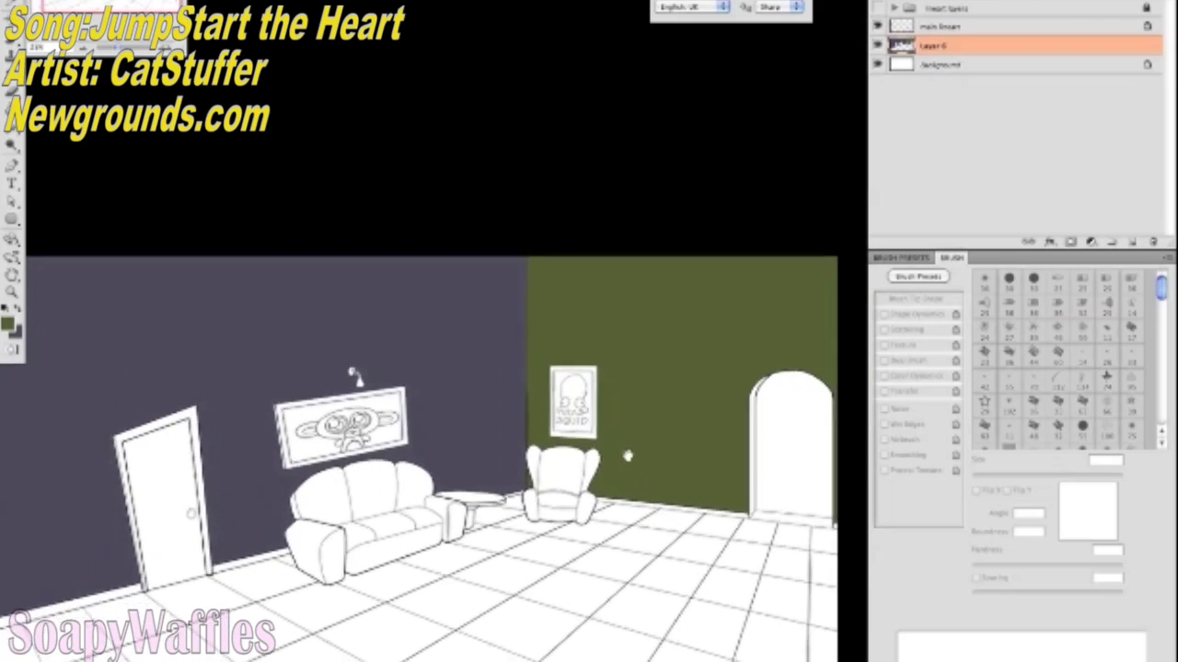
Add a new layer directly above the Background and fill it with 50% Gray.
click(1039, 64)
click(1131, 242)
key(shift+BackSpace)
click(368, 279)
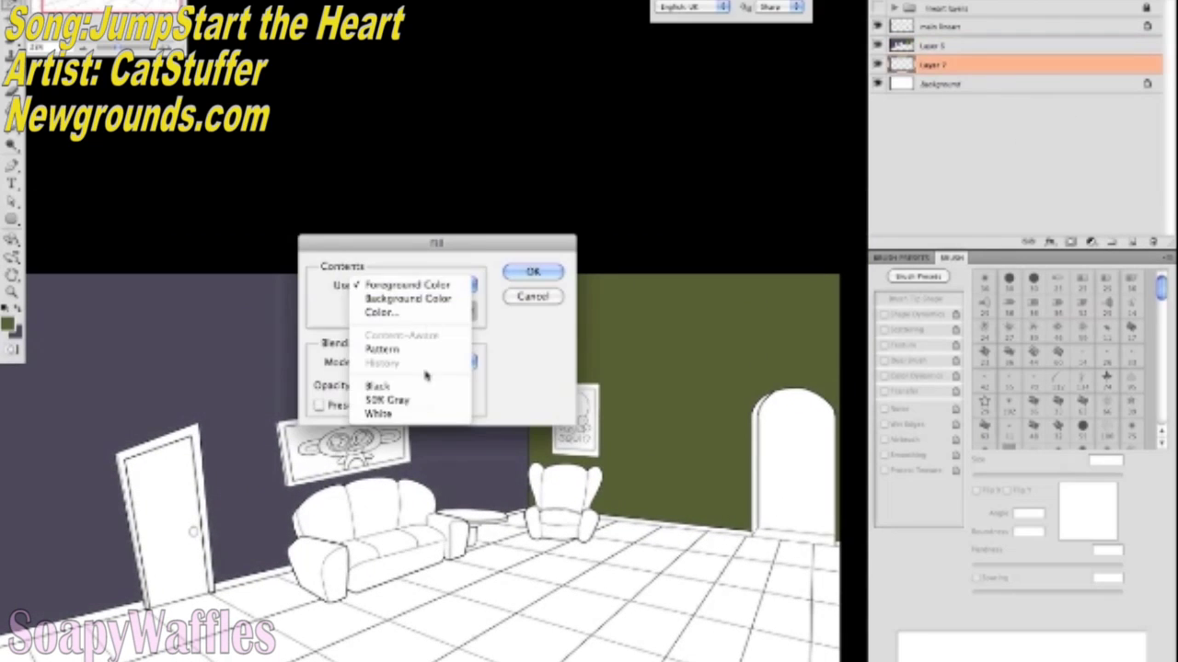
click(381, 415)
key(Return)
Add a new layer above the wall colour layer and name it furniture.
scroll(605, 354, down, 2)
scroll(605, 354, left, 2)
scroll(639, 308, left, 3)
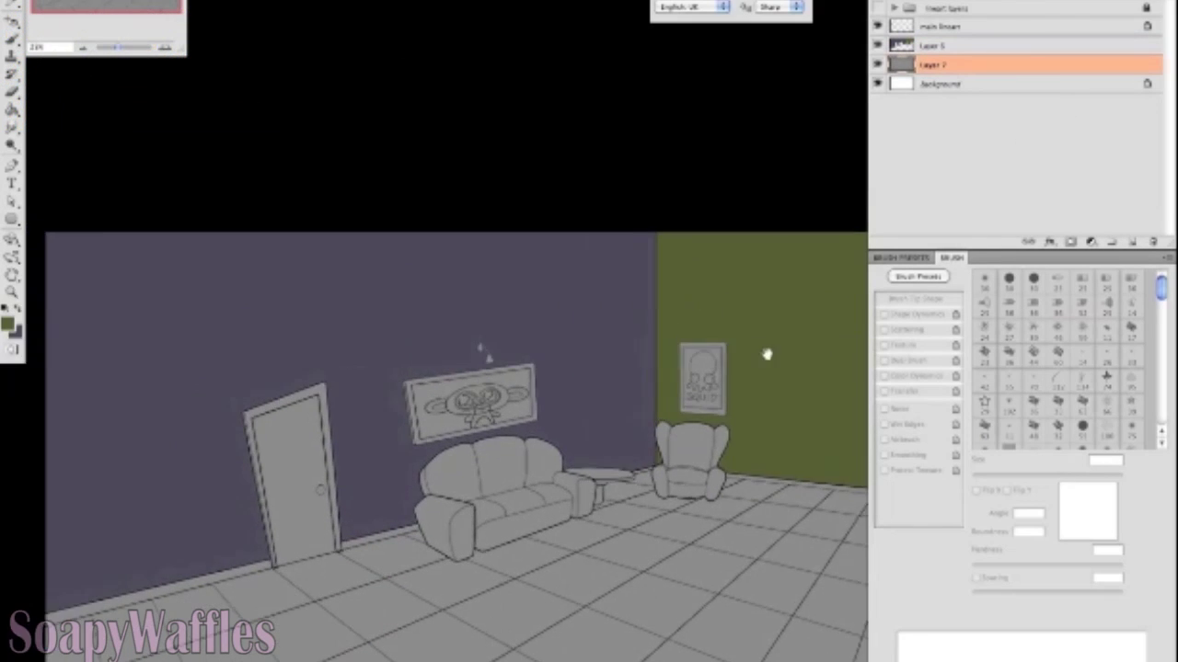
scroll(764, 350, right, 2)
scroll(765, 349, down, 1)
key(b)
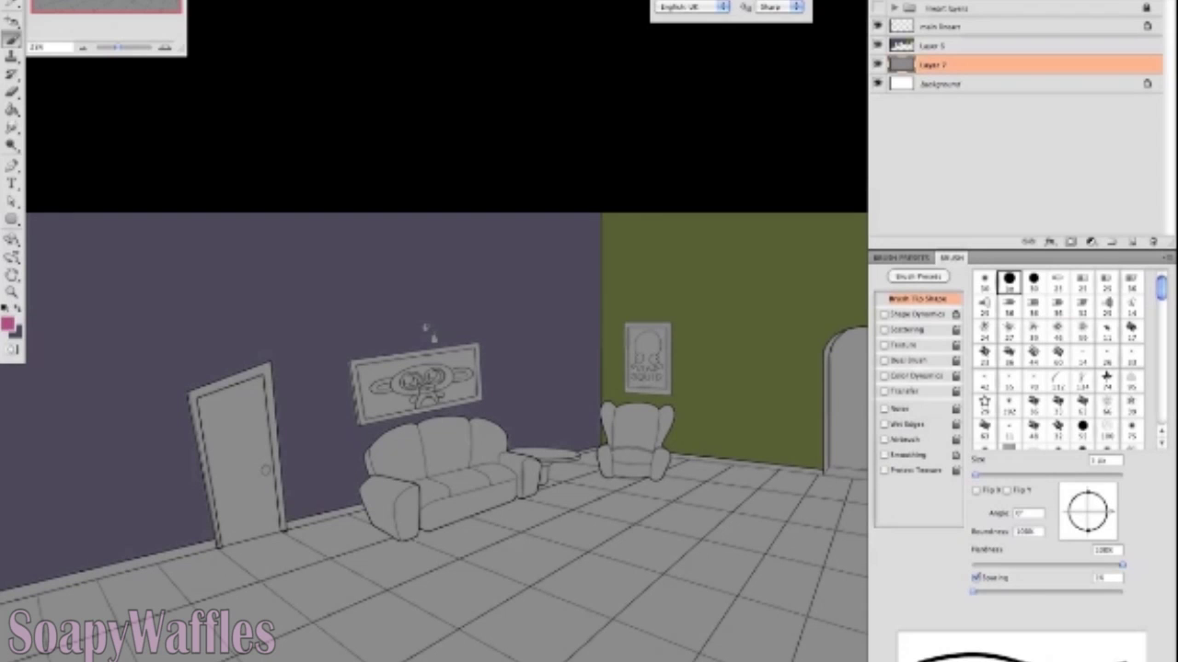
click(931, 45)
key(ctrl+shift+alt+n)
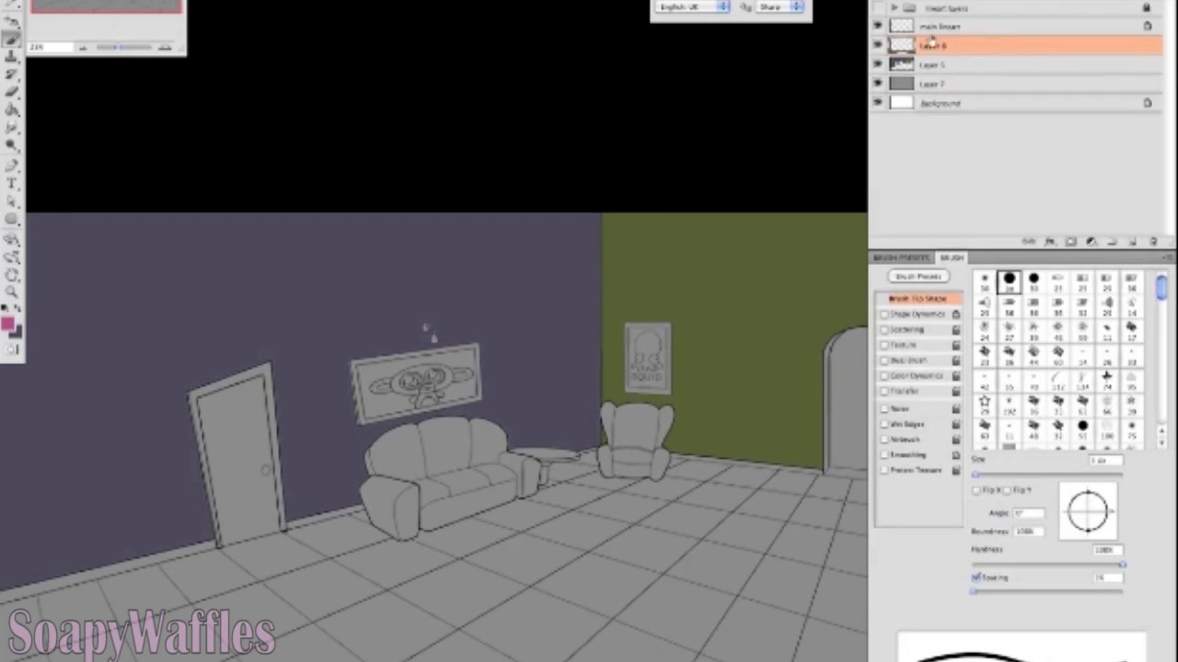
Select the outlines of the sofa and the armchair and fill both with the pink foreground colour.
scroll(420, 441, up, 2)
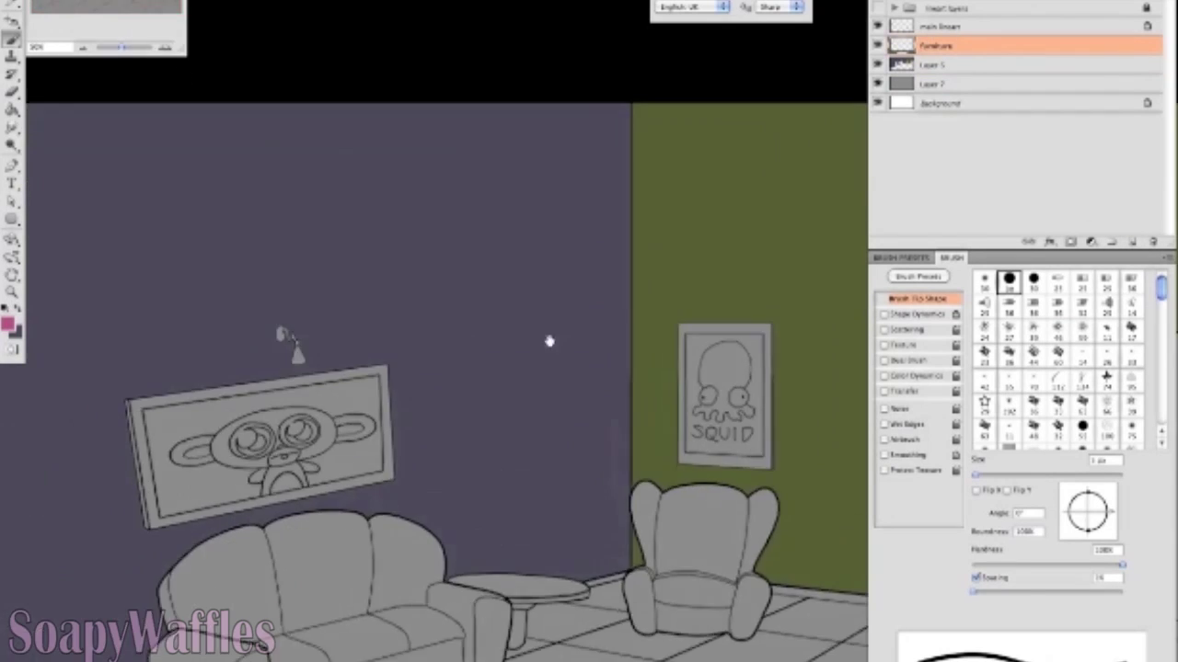
drag(230, 477, 237, 622)
drag(397, 621, 573, 560)
mouse_move(511, 440)
mouse_down()
mouse_move(396, 406)
mouse_move(331, 428)
mouse_up()
mouse_move(707, 405)
mouse_down()
mouse_move(707, 463)
mouse_move(721, 535)
mouse_move(808, 542)
mouse_move(832, 462)
mouse_move(826, 391)
mouse_move(707, 404)
mouse_up()
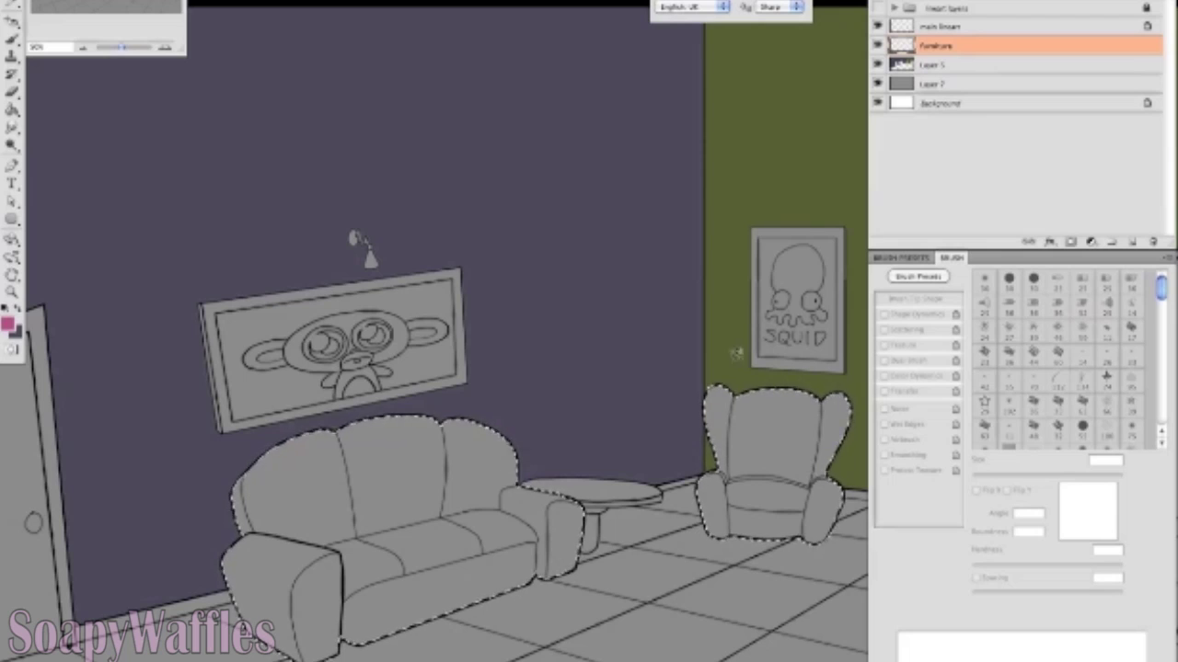
key(shift+BackSpace)
click(394, 271)
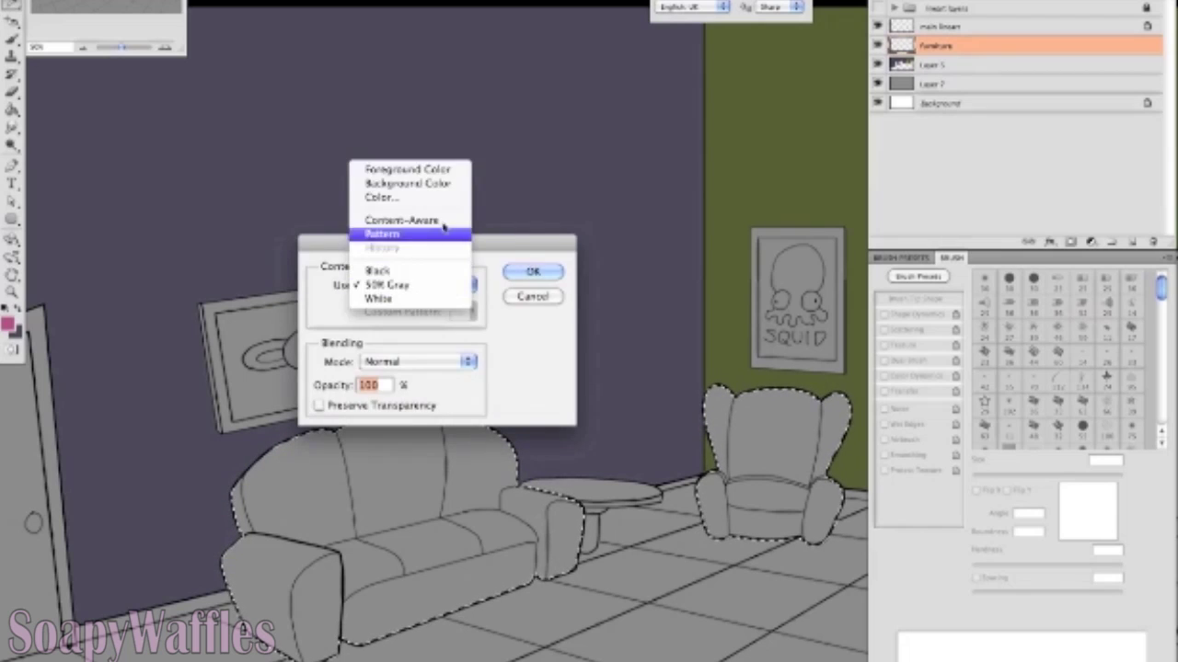
click(395, 166)
key(Return)
Select the round side table behind the sofa, fill it with golden brown and clear the selection.
key(b)
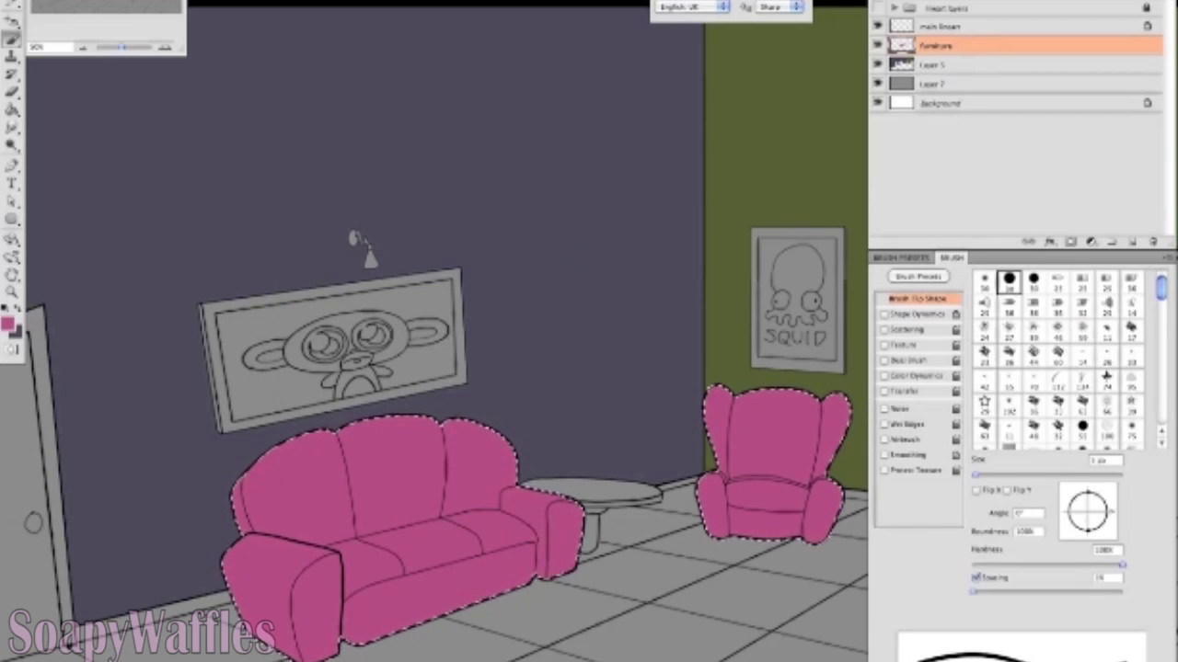
key(l)
drag(518, 480, 612, 469)
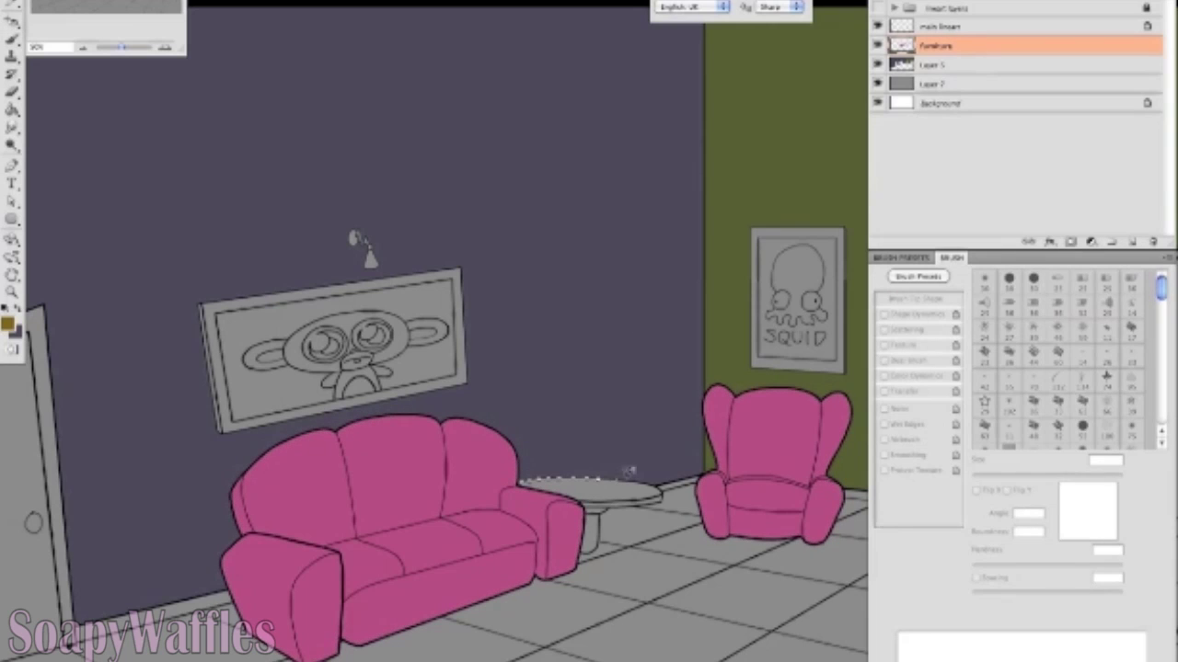
key(shift+BackSpace)
key(Return)
key(ctrl+d)
Fill the monkey picture's background with dark red and its frame with mustard yellow.
drag(676, 363, 659, 467)
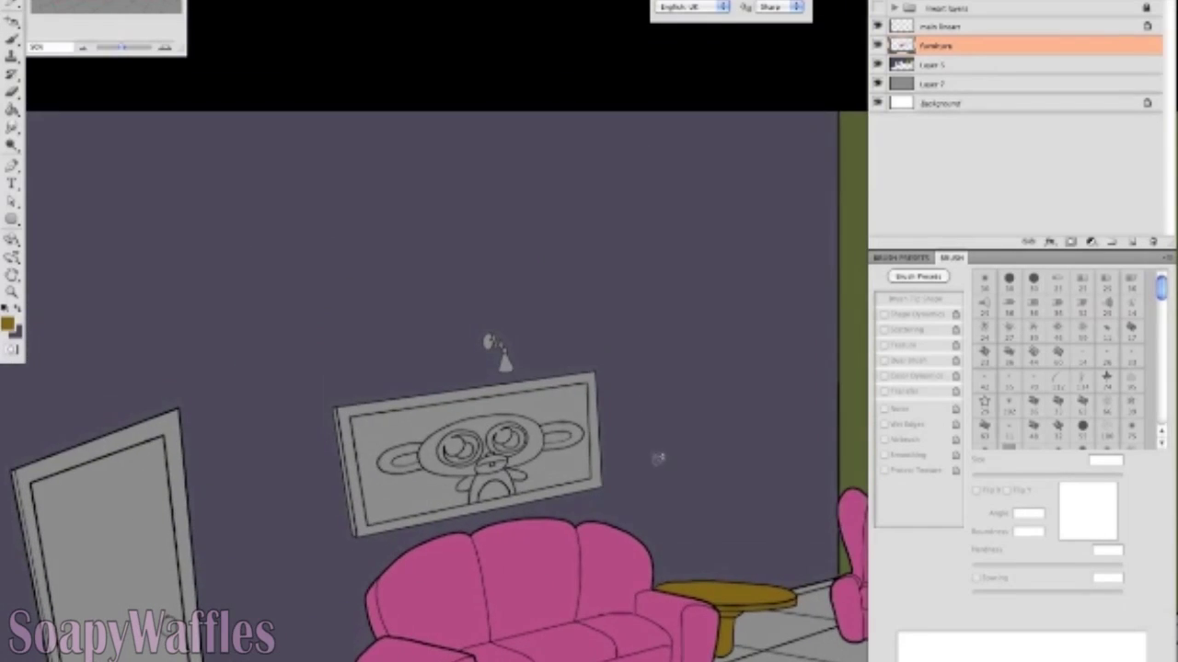
key(b)
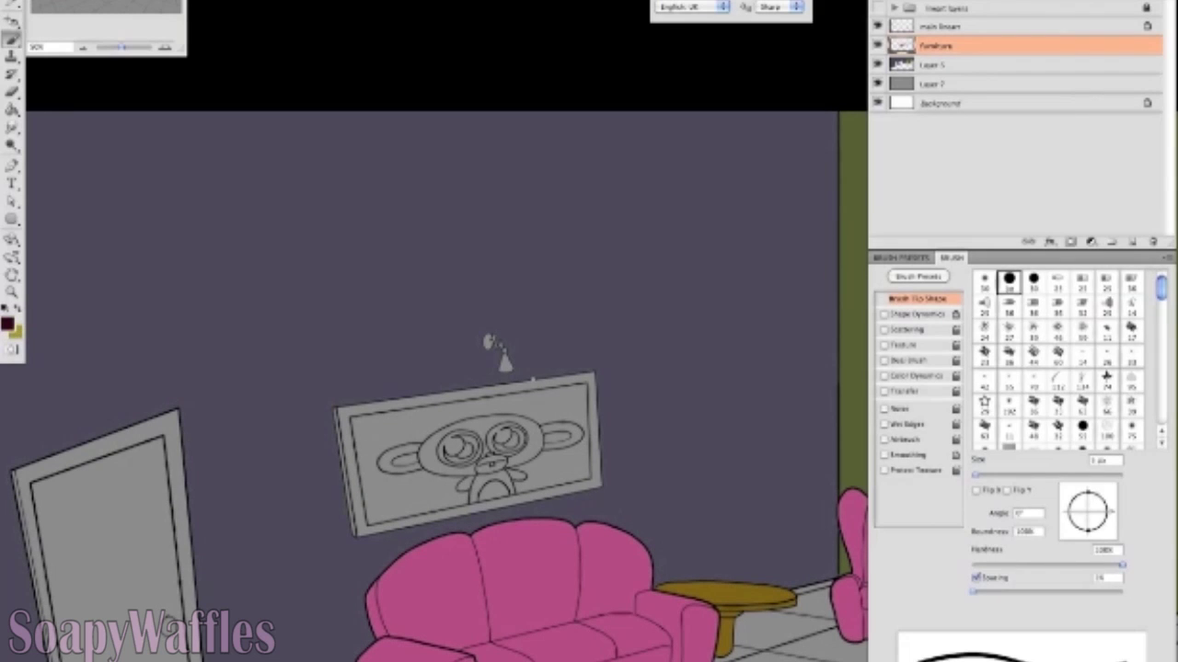
key(w)
key(shift+BackSpace)
key(Return)
key(x)
key(shift+BackSpace)
key(Return)
key(ctrl+d)
Fill the monkey's eye rings with purple and its head, ears and body with lime green.
key(b)
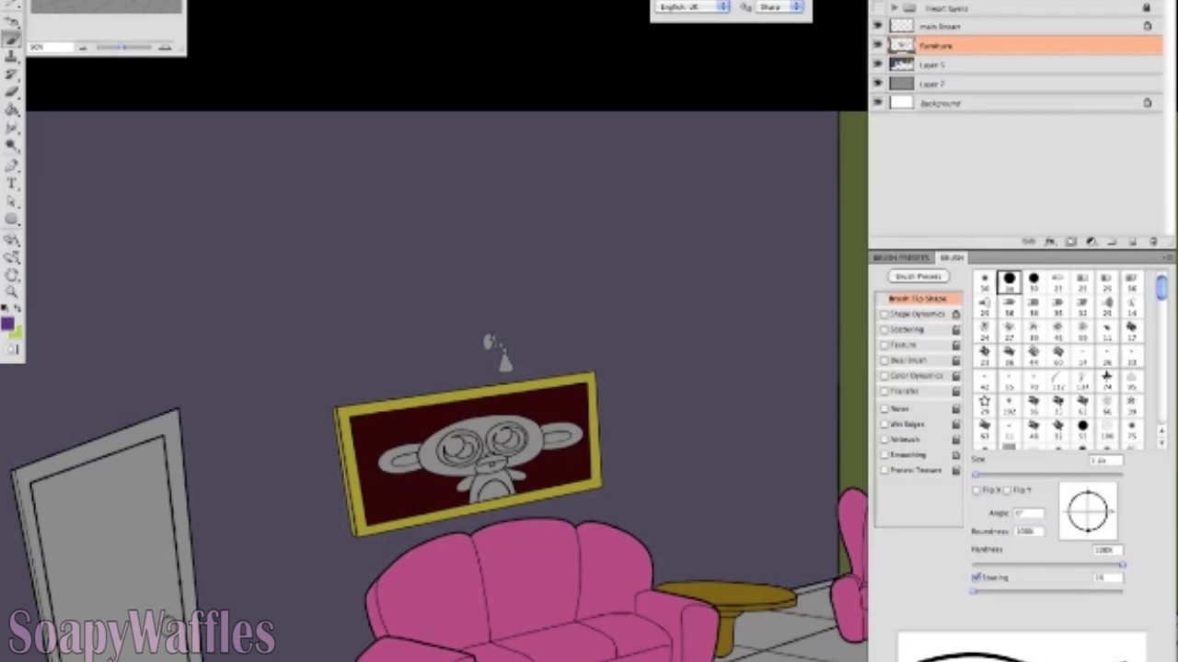
key(g)
click(460, 447)
click(509, 438)
key(x)
click(432, 460)
click(397, 456)
click(493, 483)
click(543, 425)
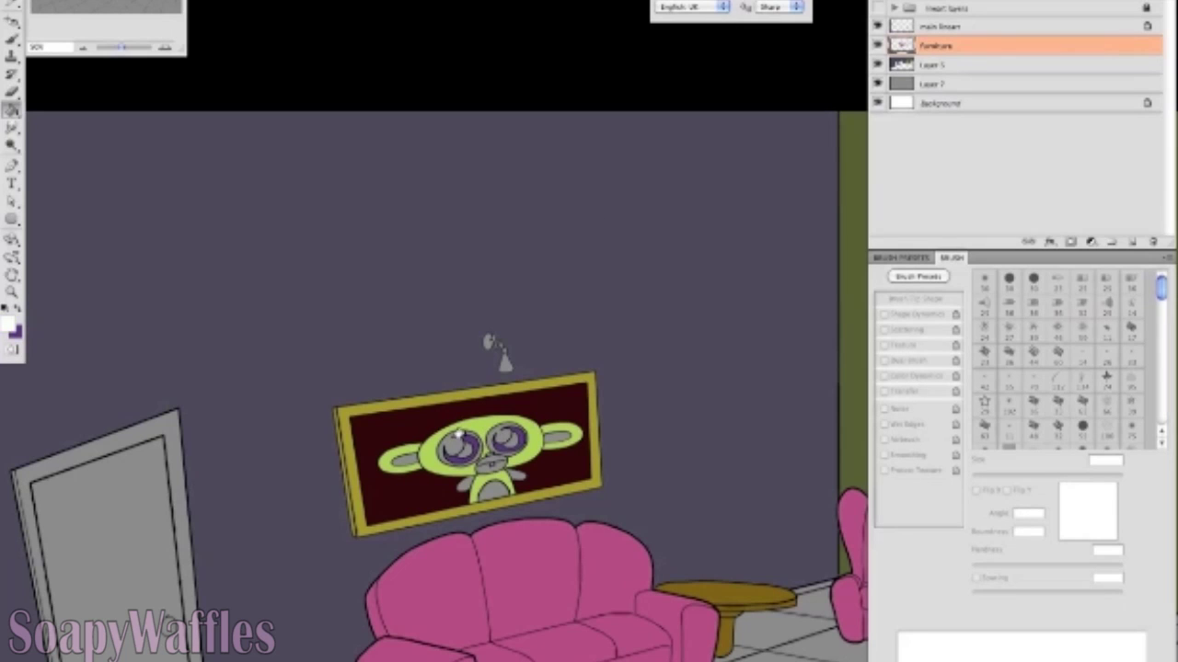
Colour the whites of the monkey's eyes with a soft off-white.
click(459, 432)
click(493, 428)
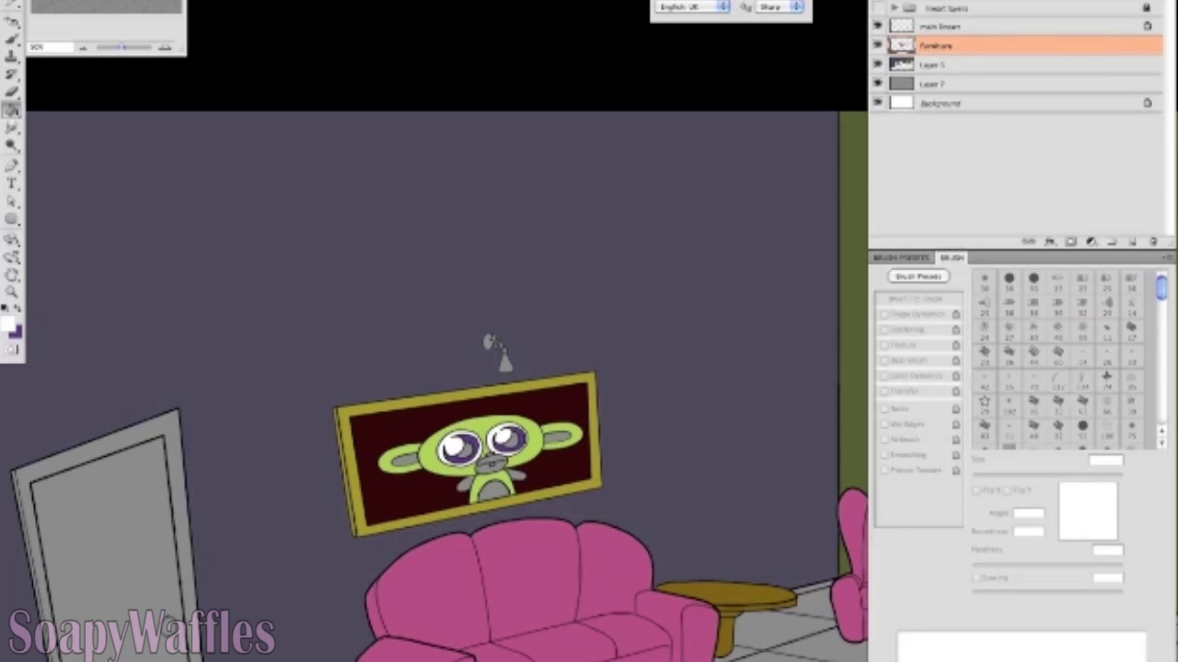
key(ctrl+shift+e)
key(b)
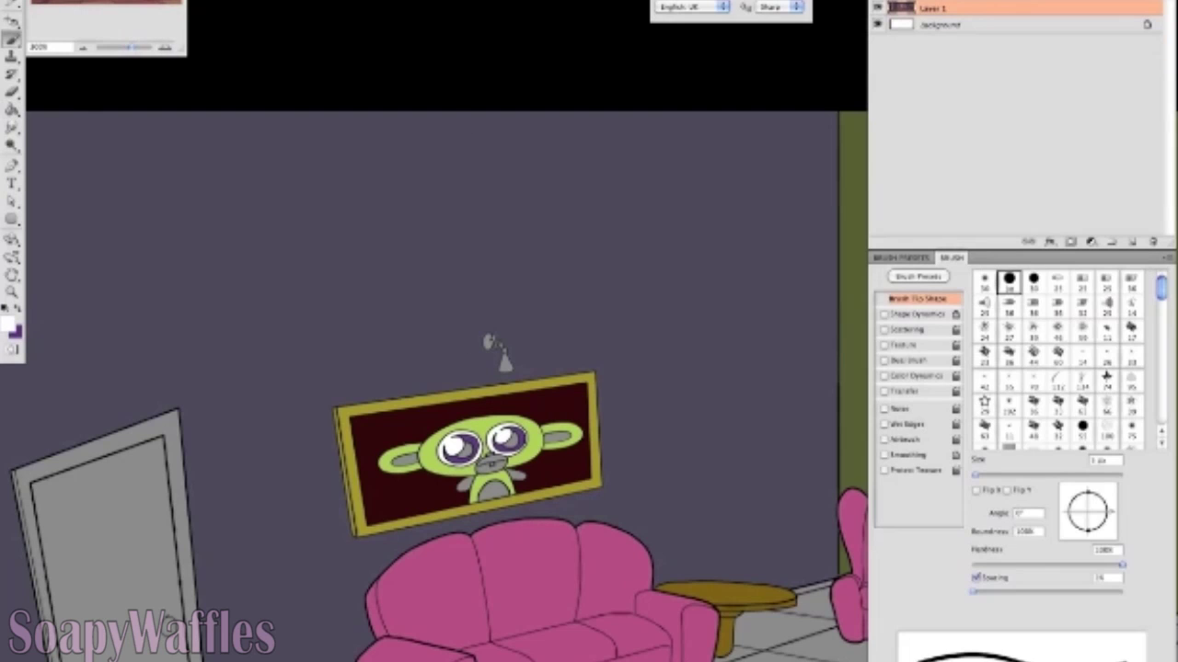
key(ctrl+z)
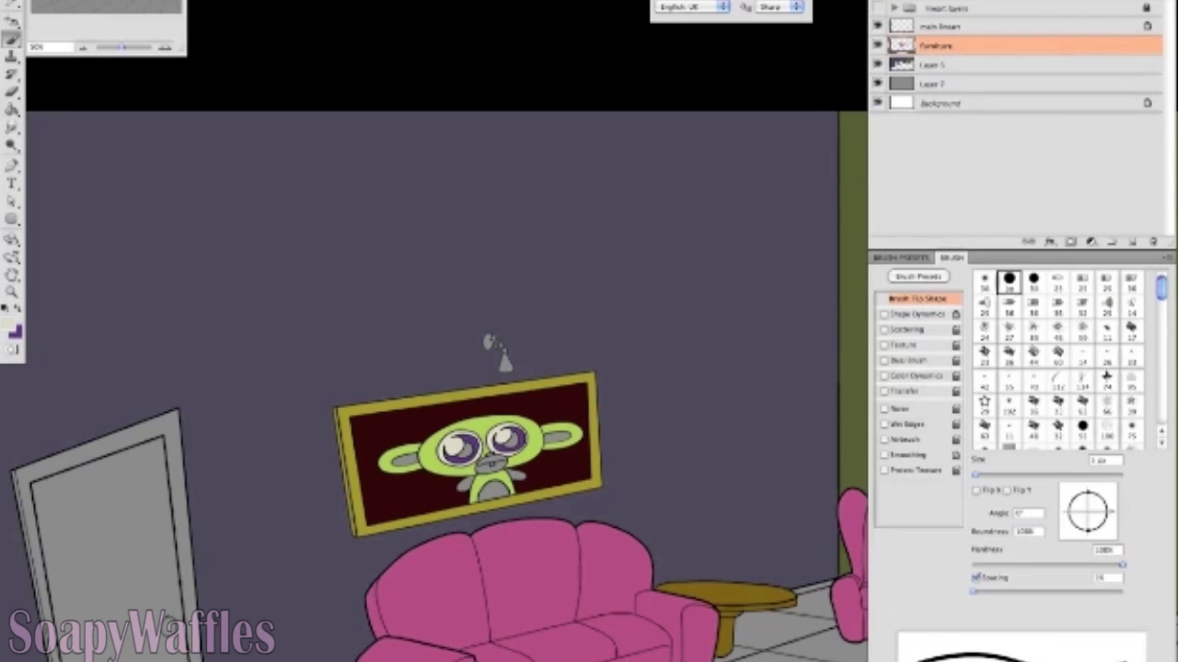
Fill the monkey's muzzle and belly with pale pink, and its pupils and arms with black.
key(g)
click(487, 460)
click(493, 492)
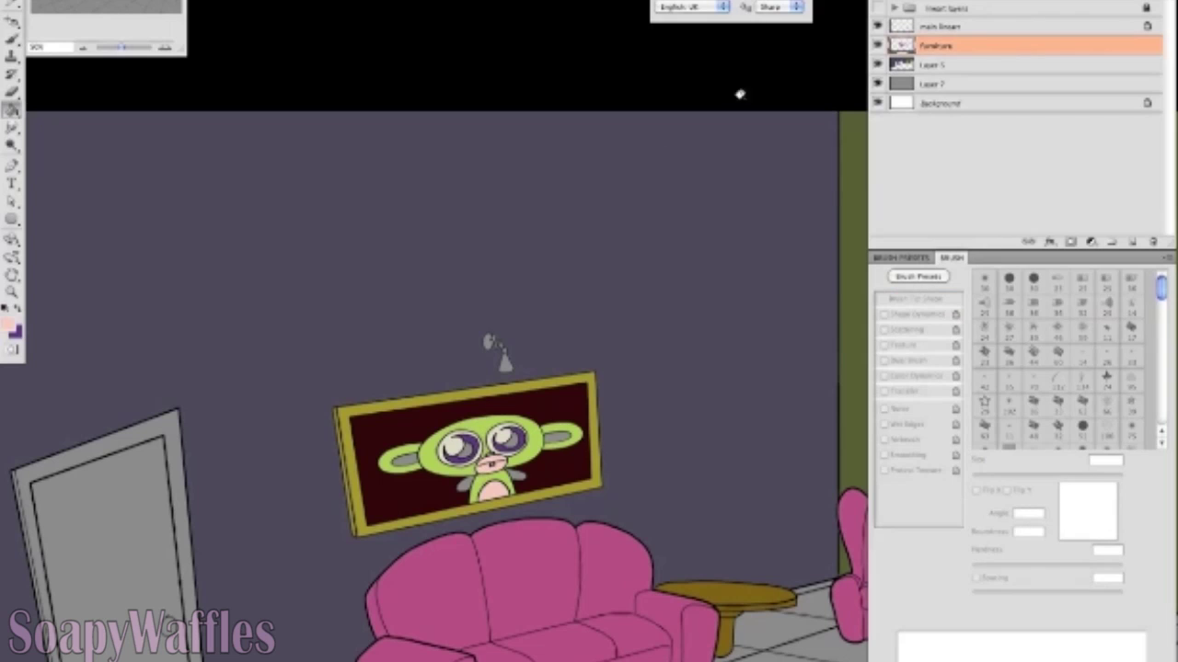
alt+click(485, 460)
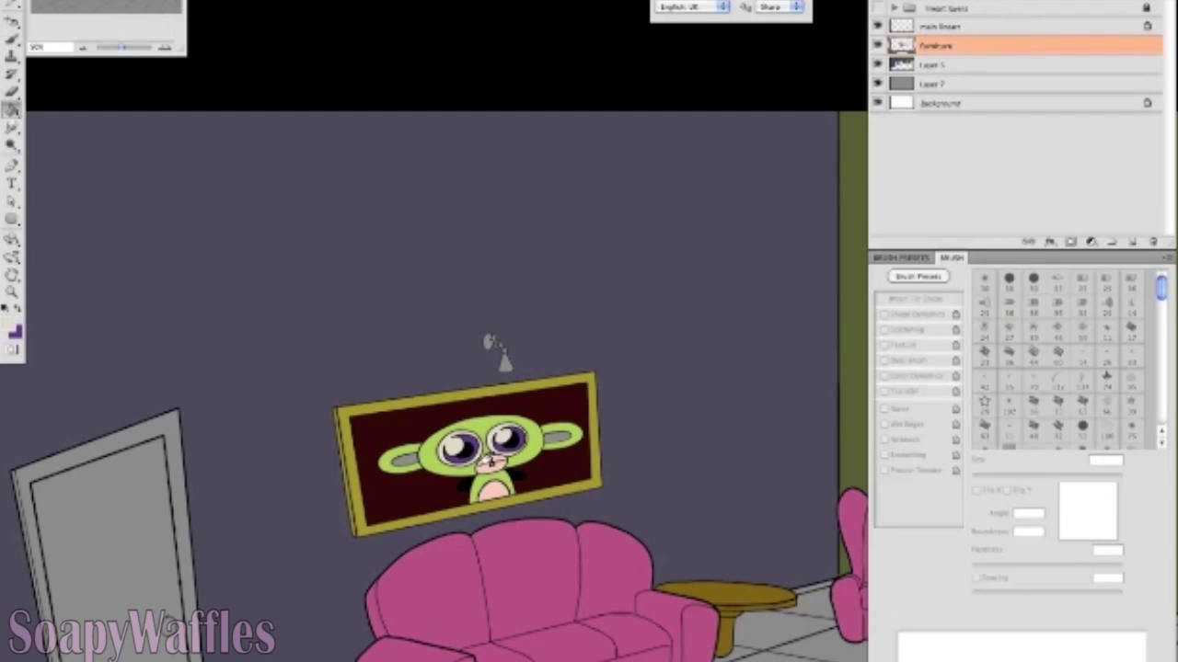
Fill the inner areas of both monkey ears with the lime green of its head.
key(b)
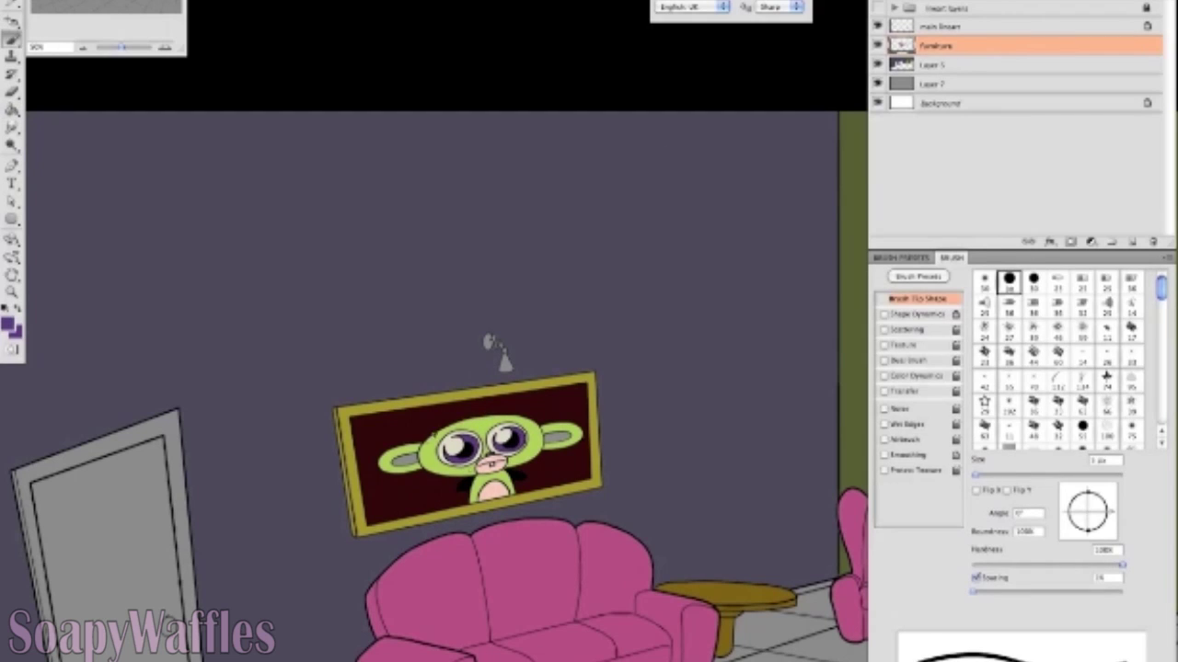
key(g)
alt+click(406, 455)
click(552, 431)
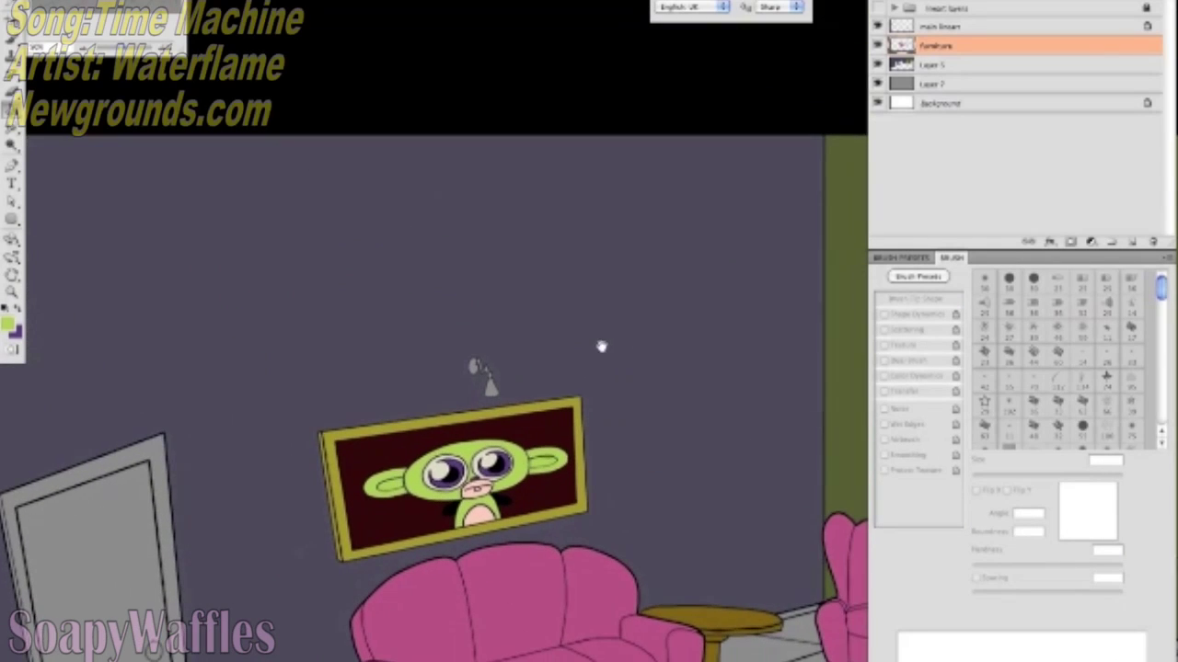
Sample the picture frame's yellow for the brush and add a new layer at the top of the layer stack.
key(b)
alt+click(575, 414)
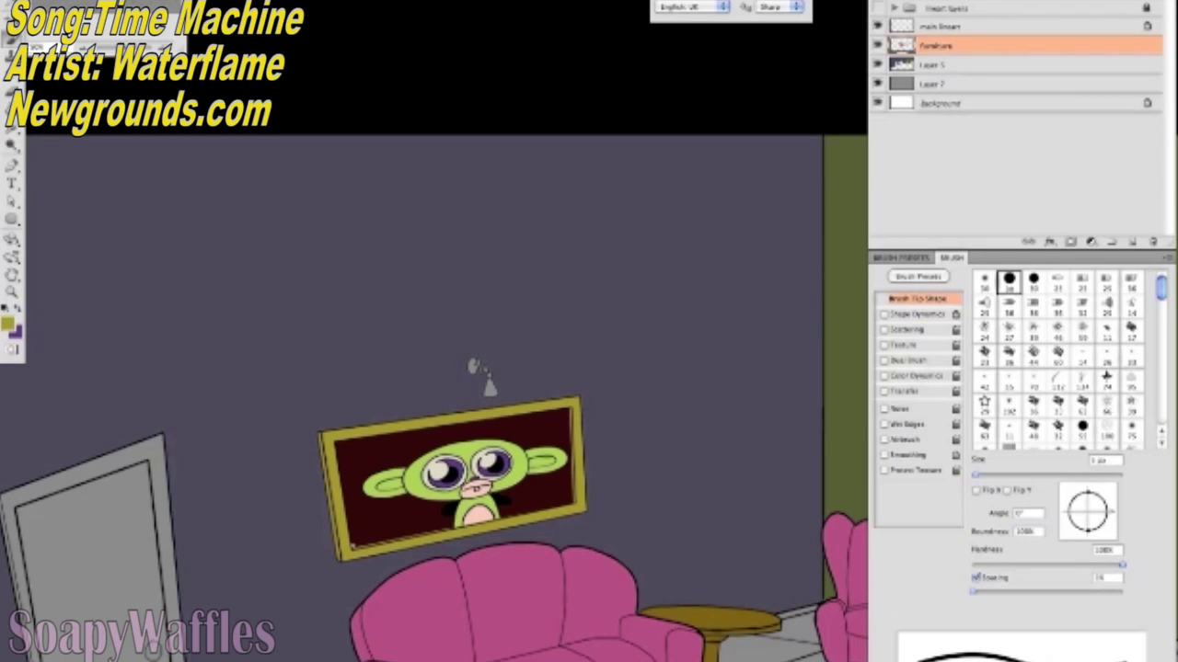
key(ctrl+shift+alt+n)
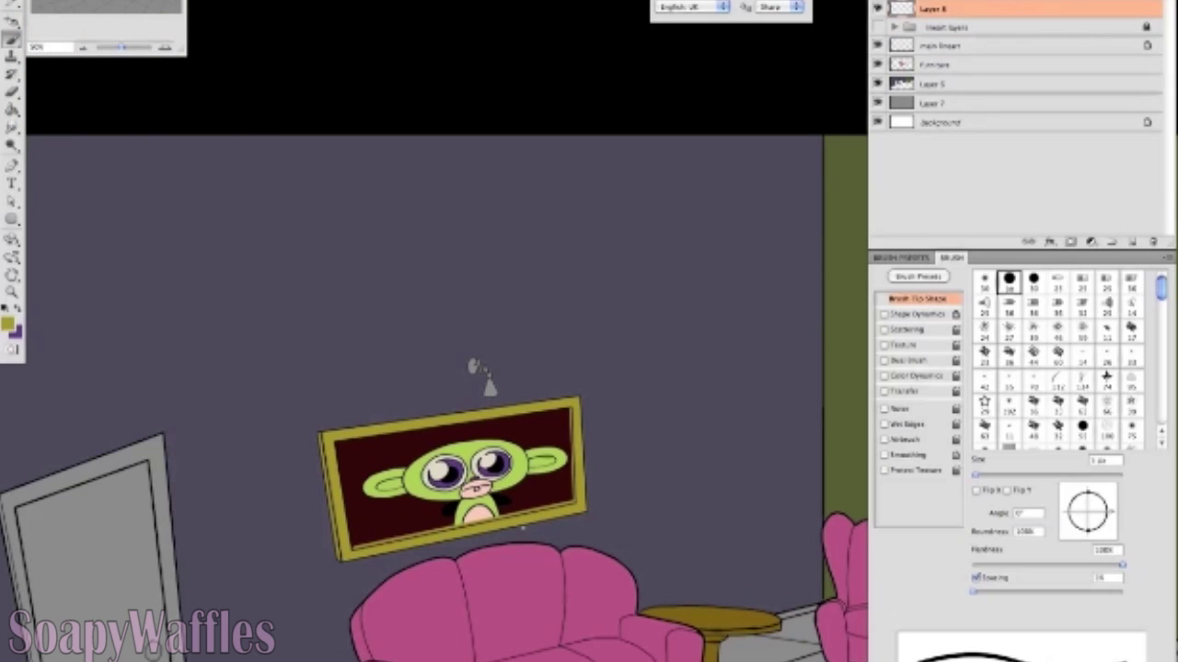
Apply a gradient between black and dark red to the monkey picture's background on the furniture layer.
click(961, 48)
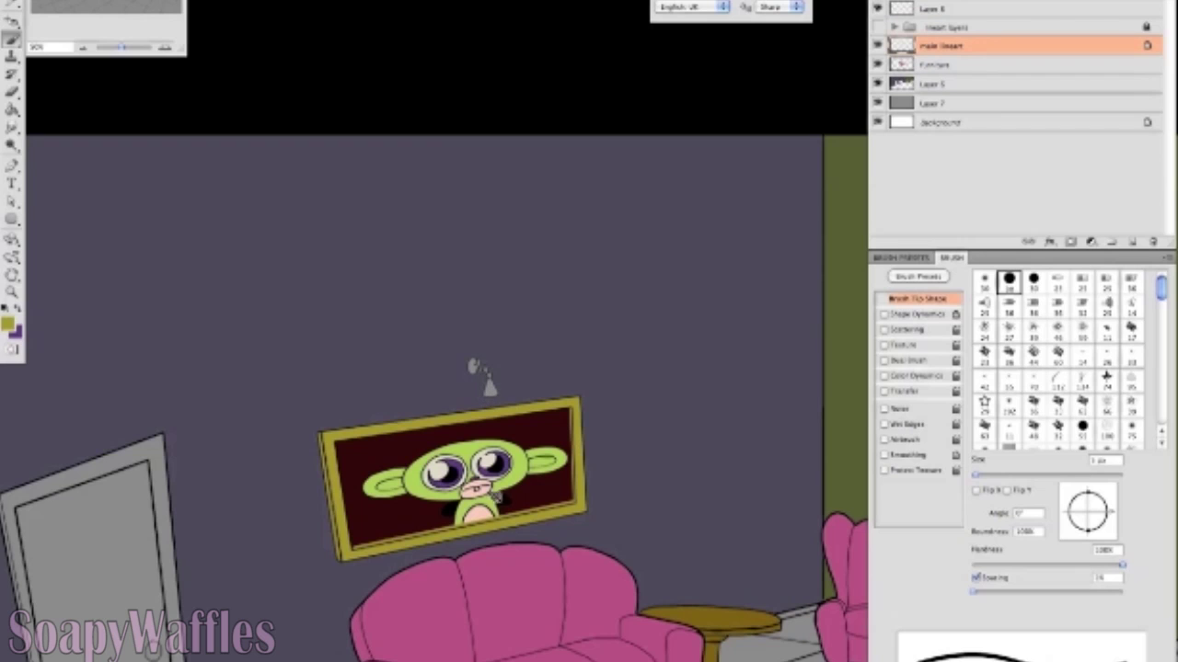
click(935, 65)
key(g)
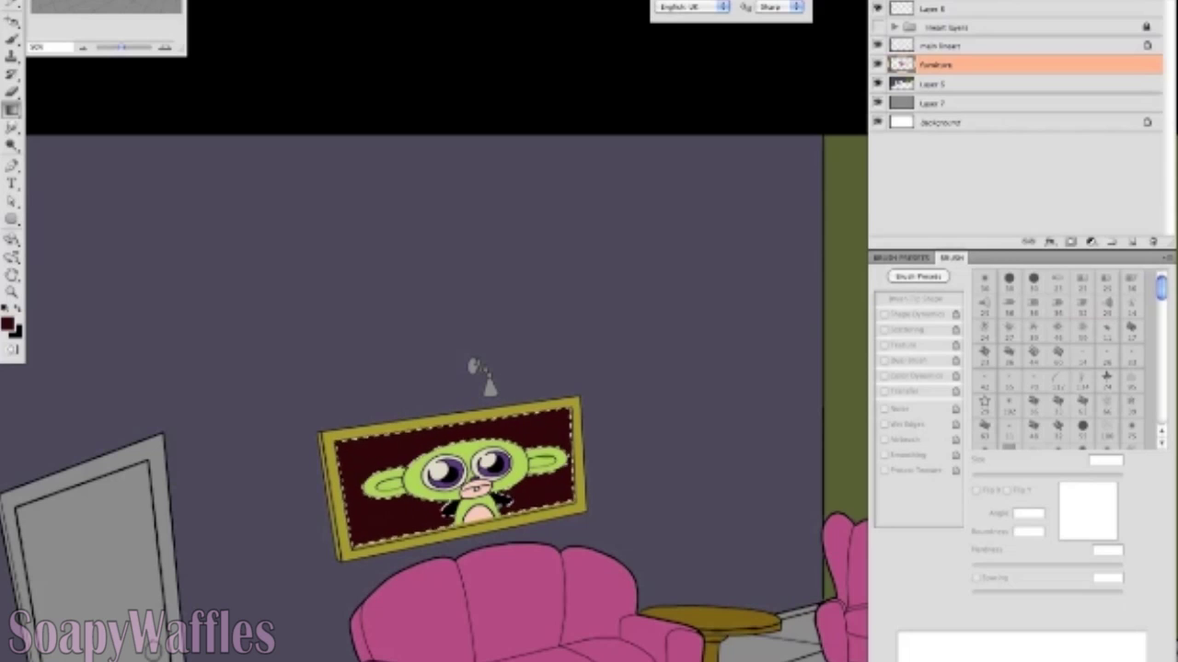
key(x)
drag(436, 304, 460, 365)
key(ctrl+d)
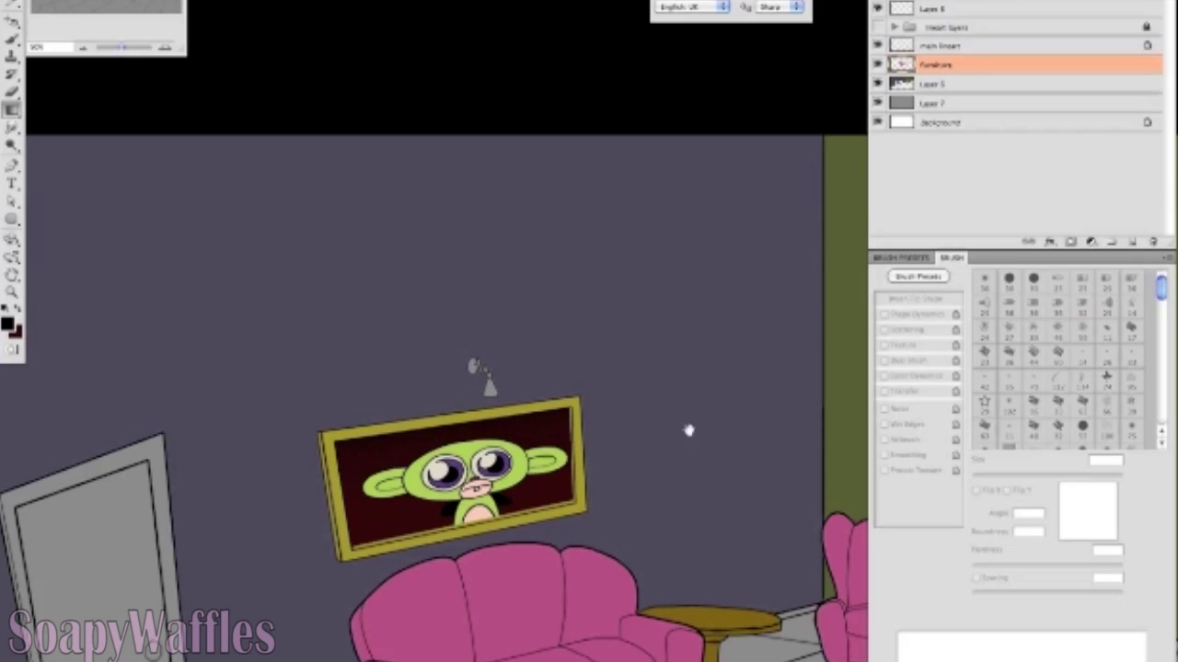
Add a new layer above the furniture layer and enlarge the brush for painting over the monkey picture.
scroll(688, 430, down, 5)
drag(715, 426, 771, 591)
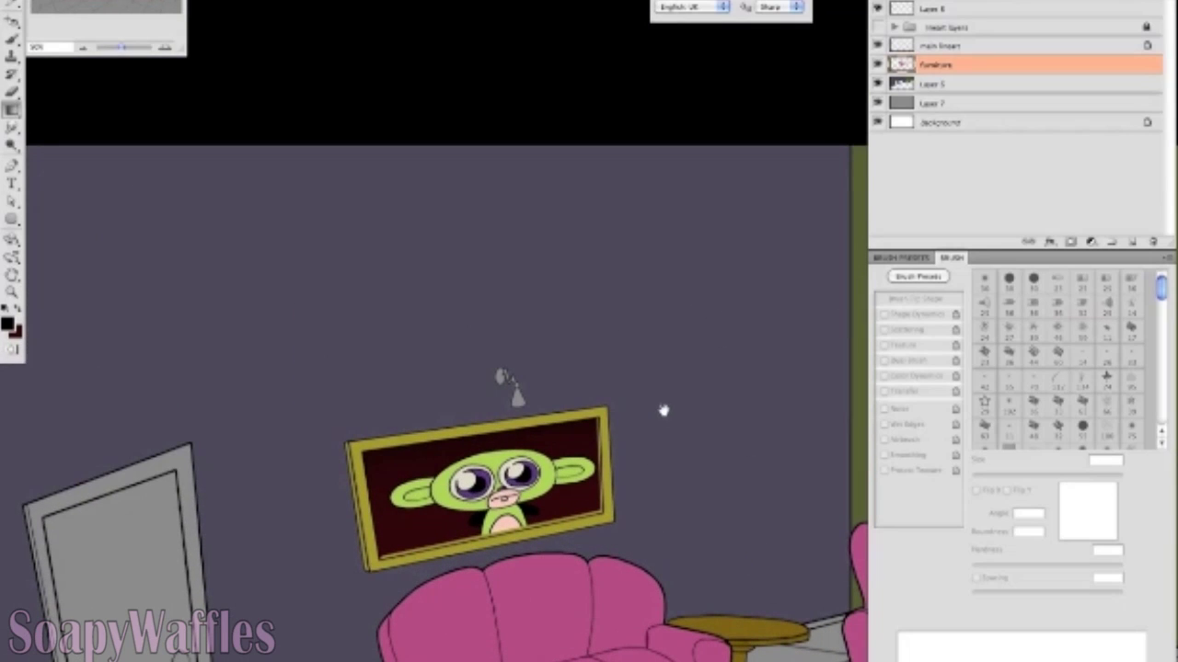
key(b)
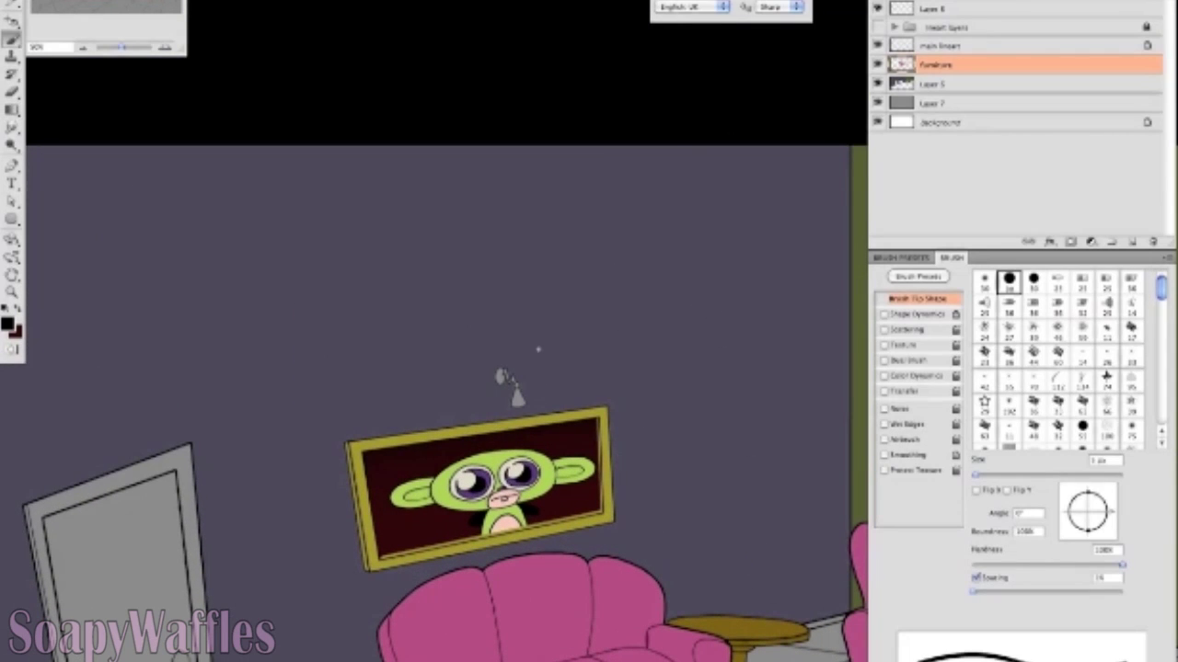
click(1133, 241)
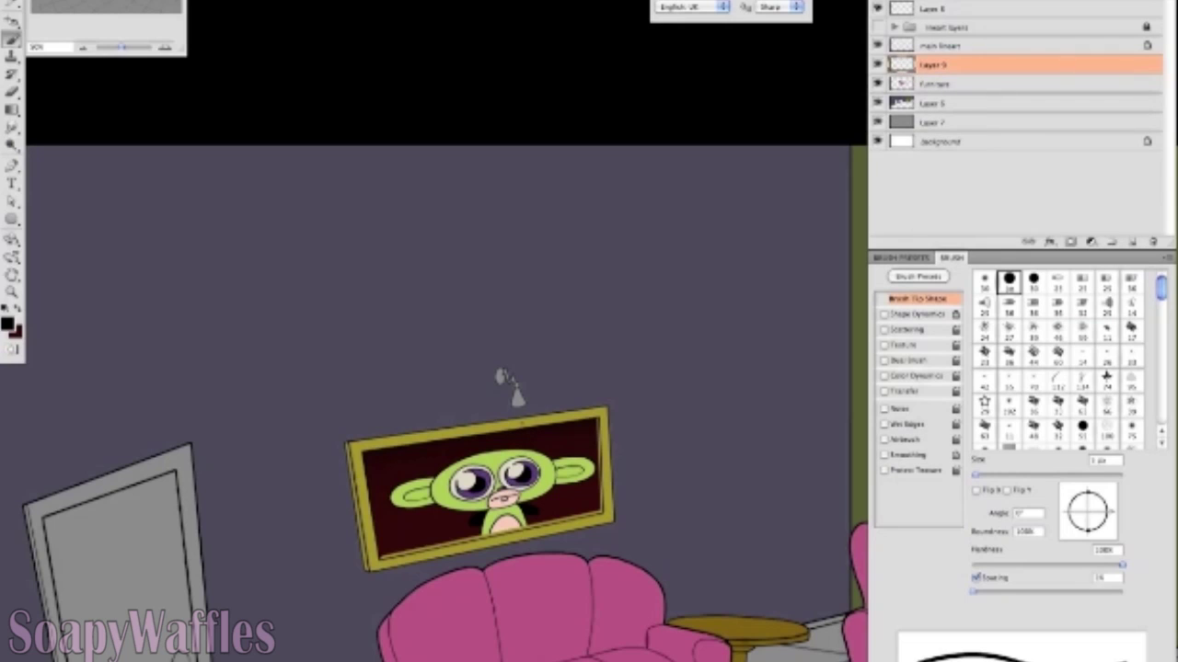
key(bracketright)
key(bracketright)
key(bracketright)
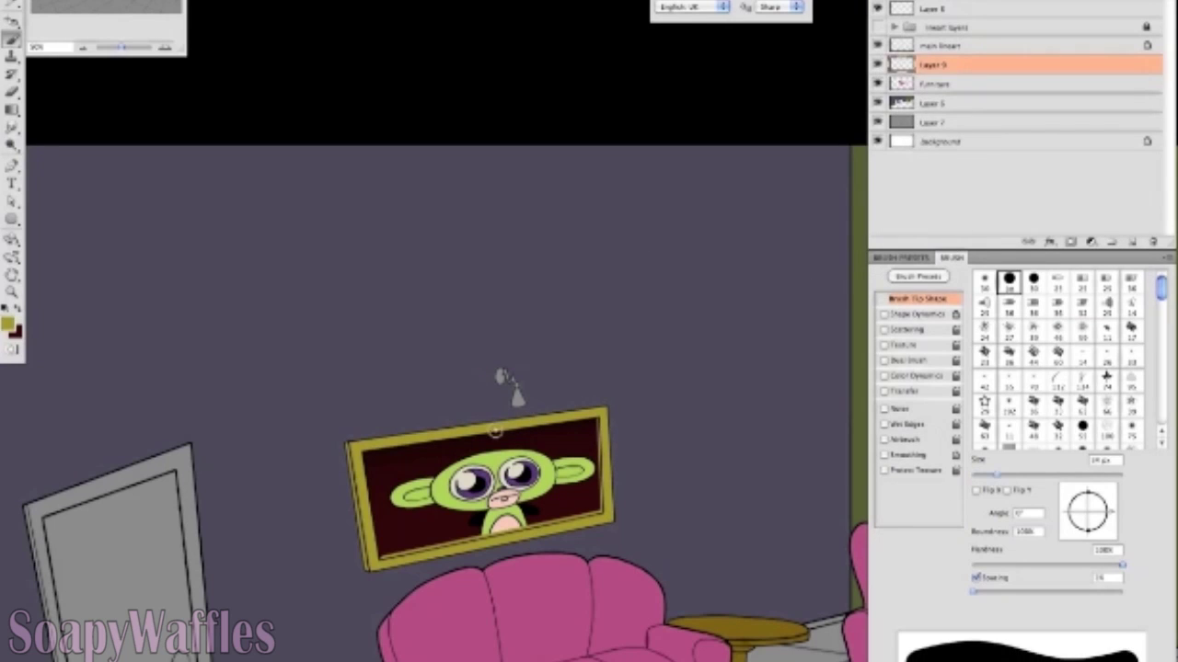
Paint a solid yellow light cone down over the monkey picture and enable Shape Dynamics for the brush.
drag(494, 429, 463, 521)
key(ctrl+alt+z)
key(ctrl+alt+z)
key(ctrl+alt+z)
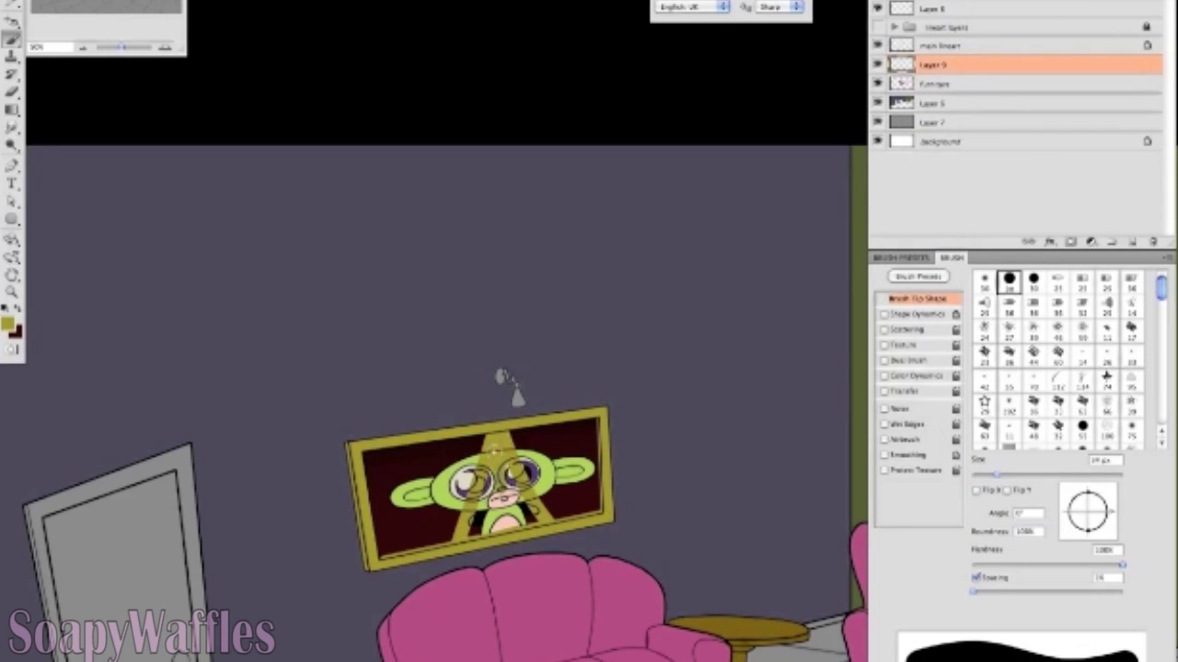
ctrl+click(902, 45)
drag(497, 432, 497, 543)
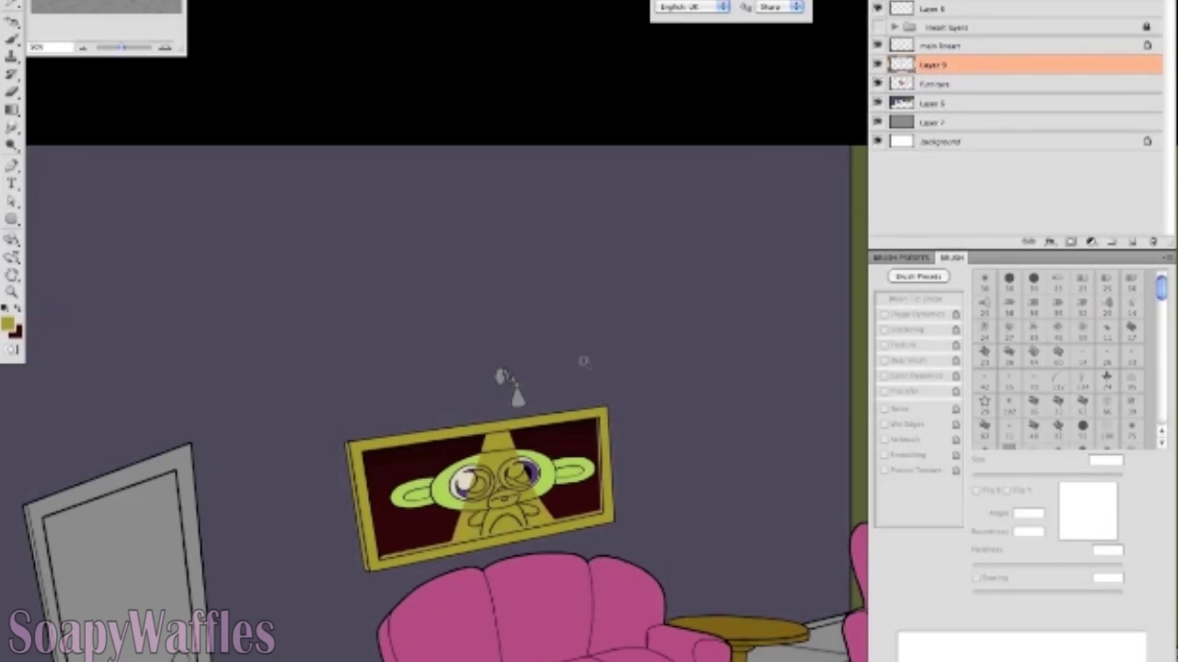
key(b)
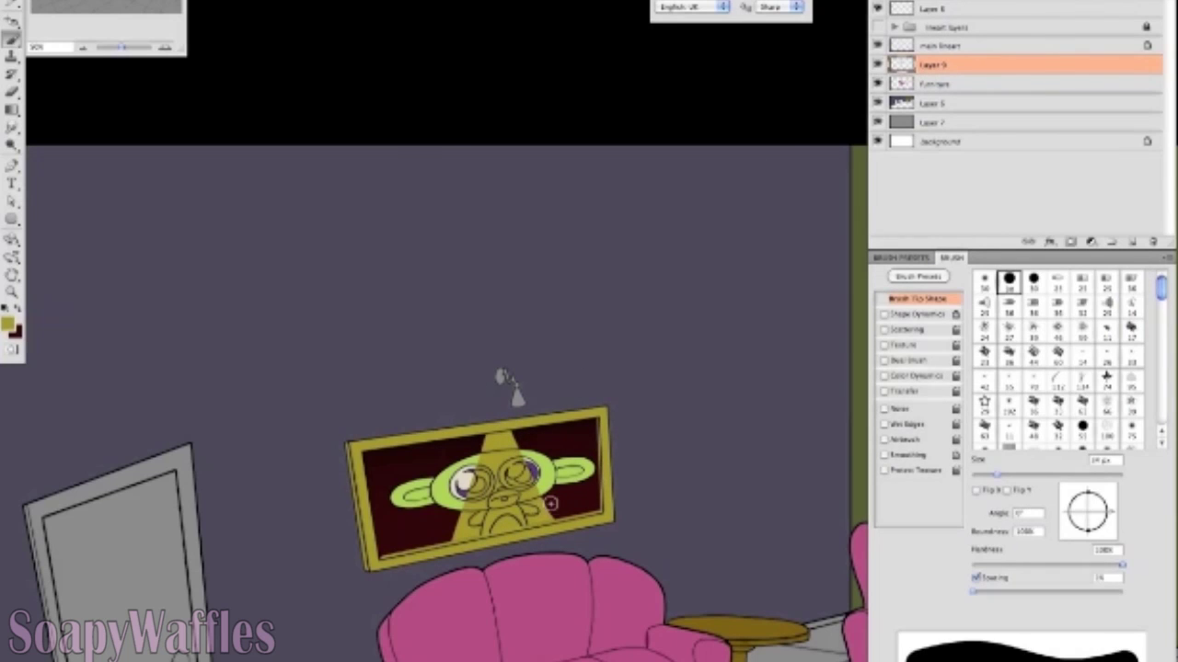
click(884, 314)
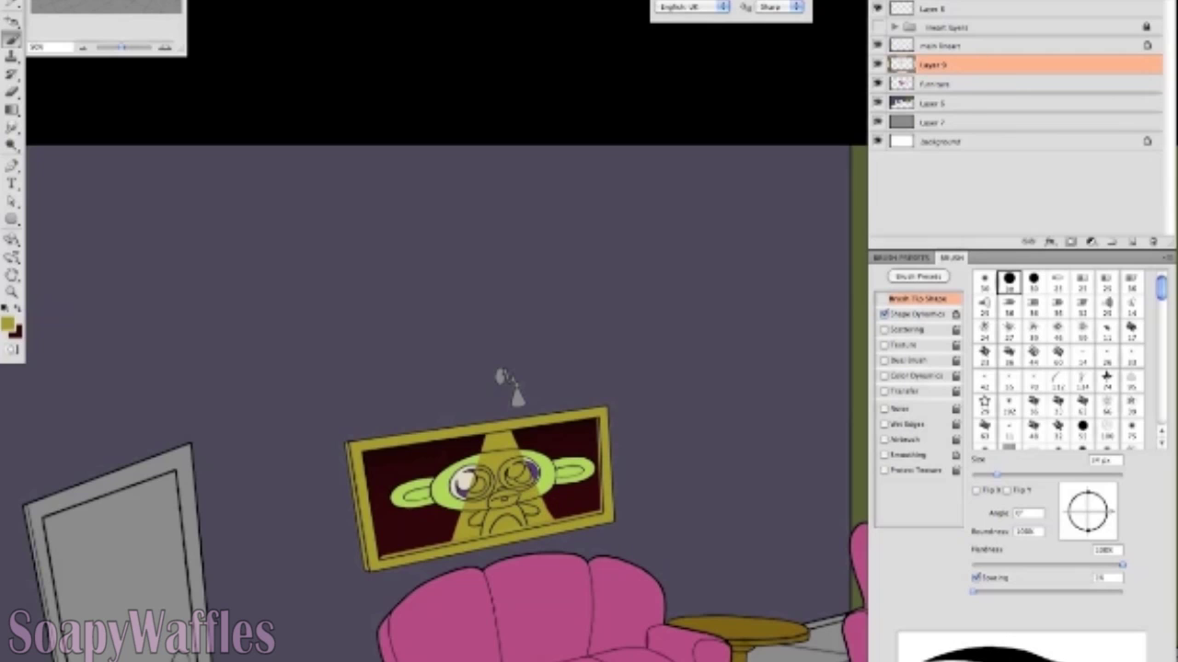
Try out blending modes on the light cone layer so the cone tints the monkey picture as translucent light.
click(917, 7)
click(917, 8)
click(918, 8)
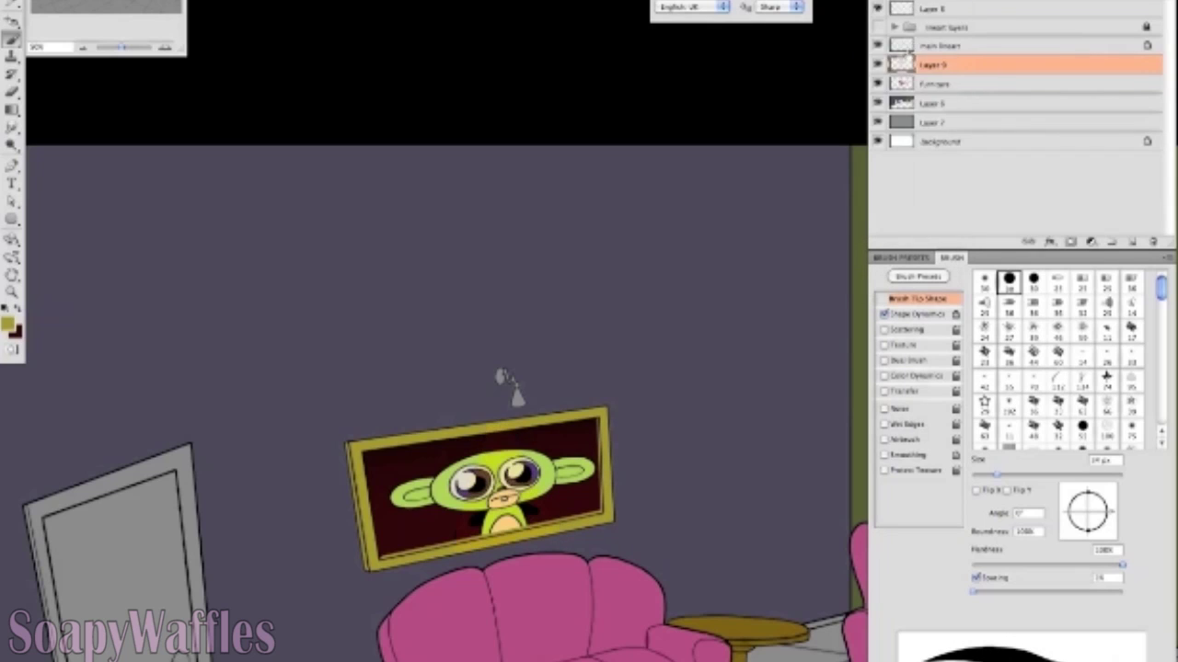
click(917, 7)
key(Return)
click(911, 9)
click(910, 17)
click(910, 9)
click(911, 17)
click(911, 9)
click(911, 17)
click(911, 9)
click(911, 17)
click(911, 10)
click(911, 16)
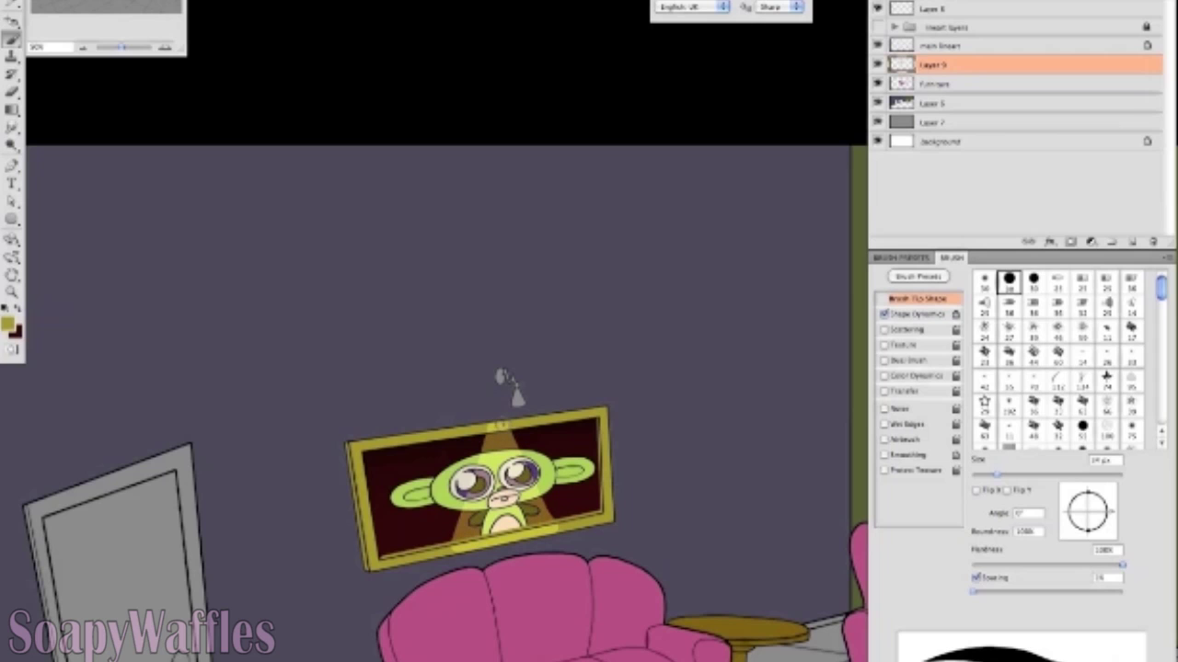
Rename the light cone layer as "monkey light" and lock it.
drag(572, 369, 648, 341)
scroll(563, 318, down, 3)
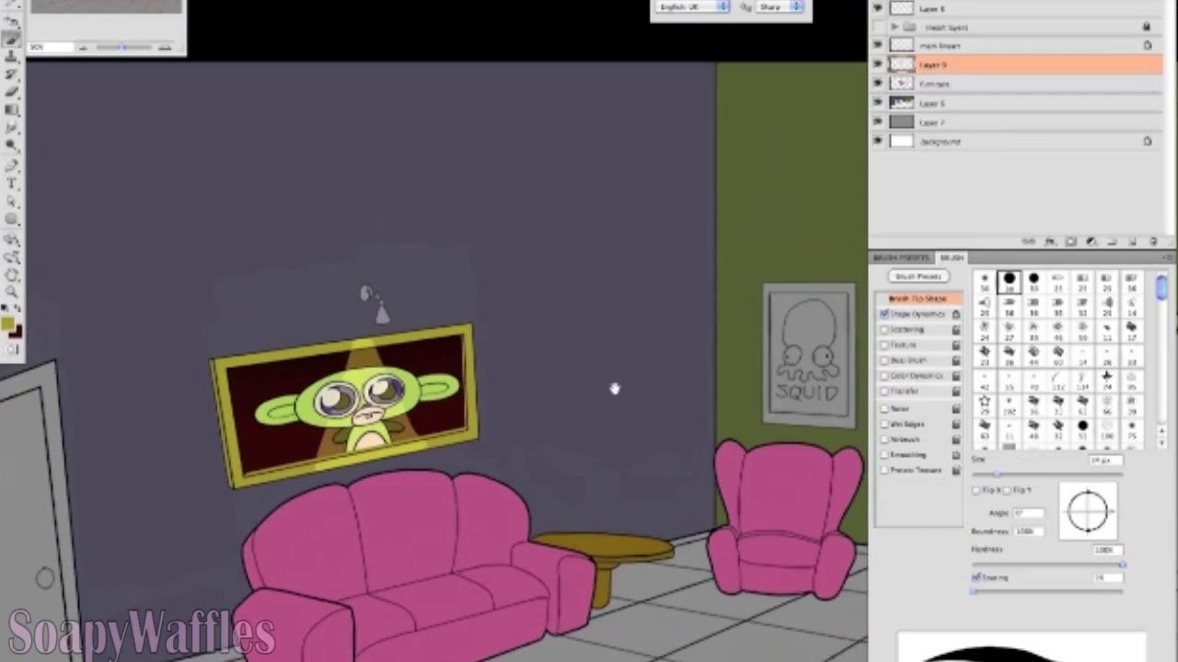
scroll(683, 522, up, 1)
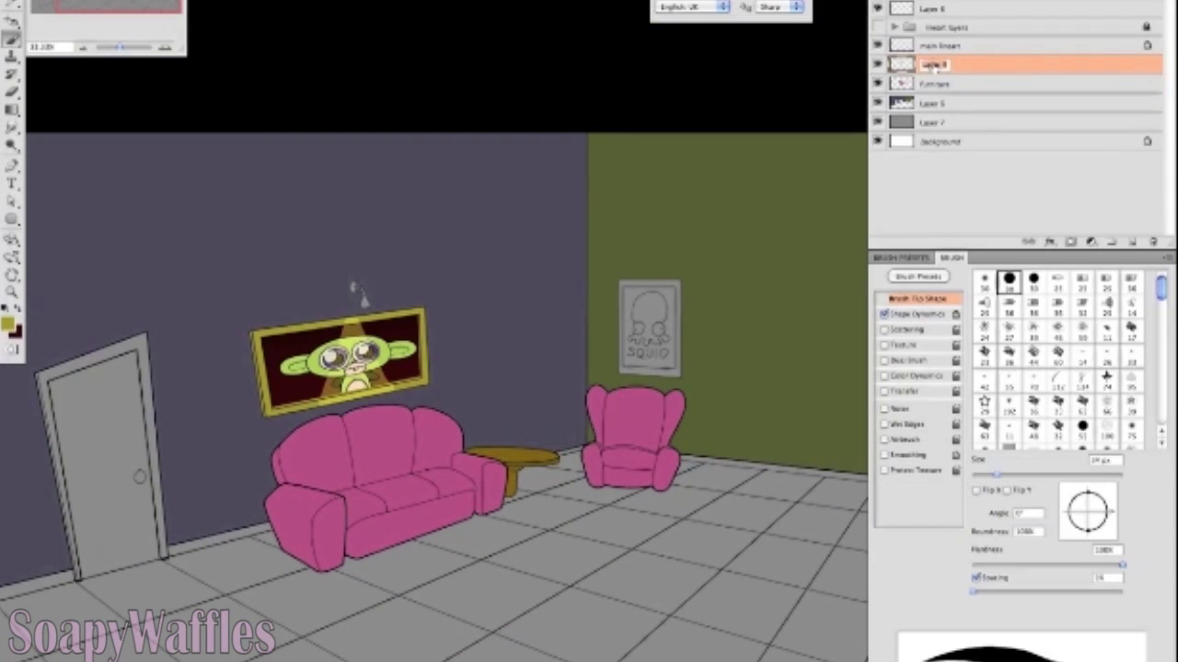
text(ey light)
key(Return)
Add a layer beneath the furniture layer and fill the door frame light green and the door olive brown.
click(962, 86)
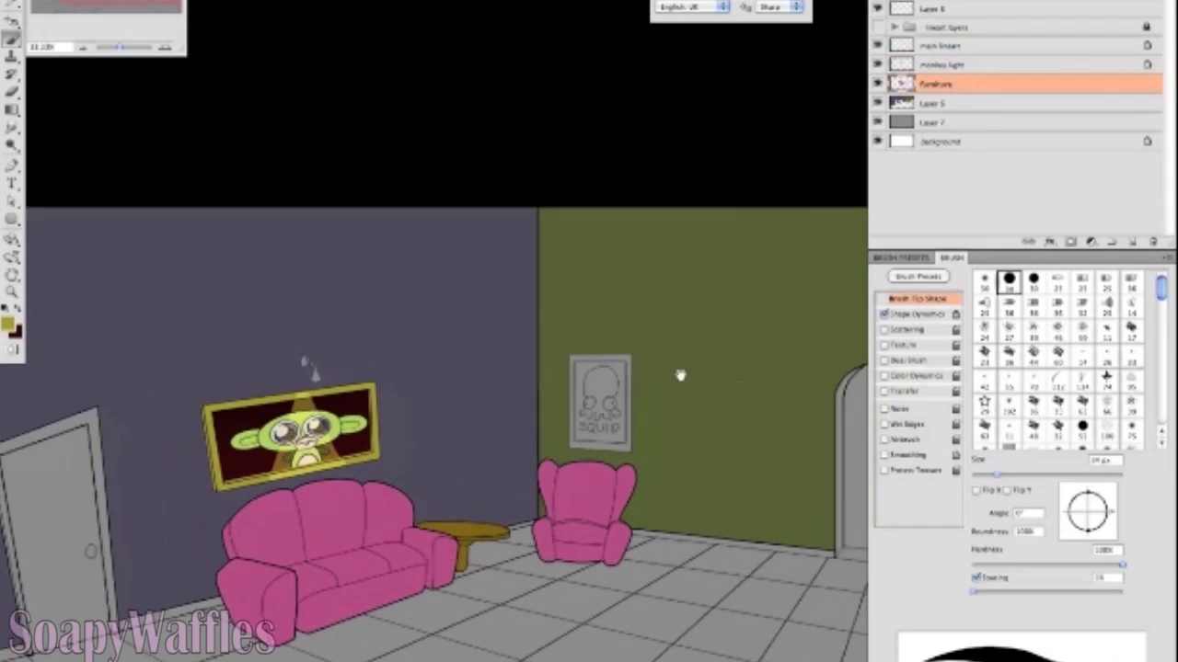
drag(274, 202, 568, 184)
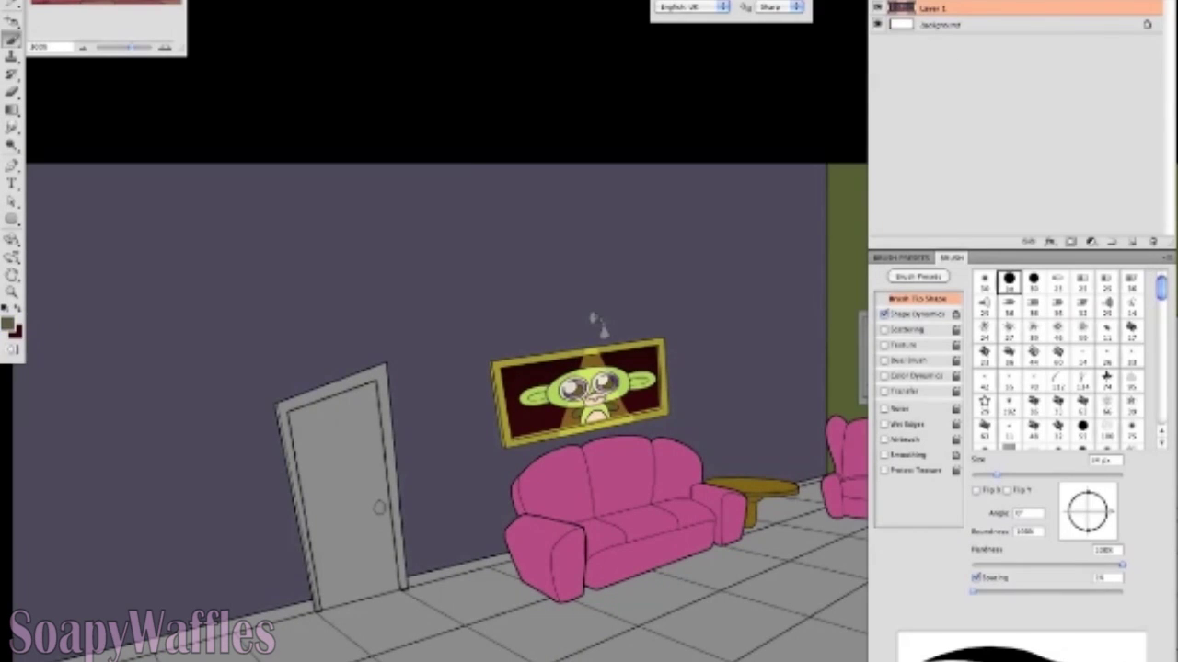
key(g)
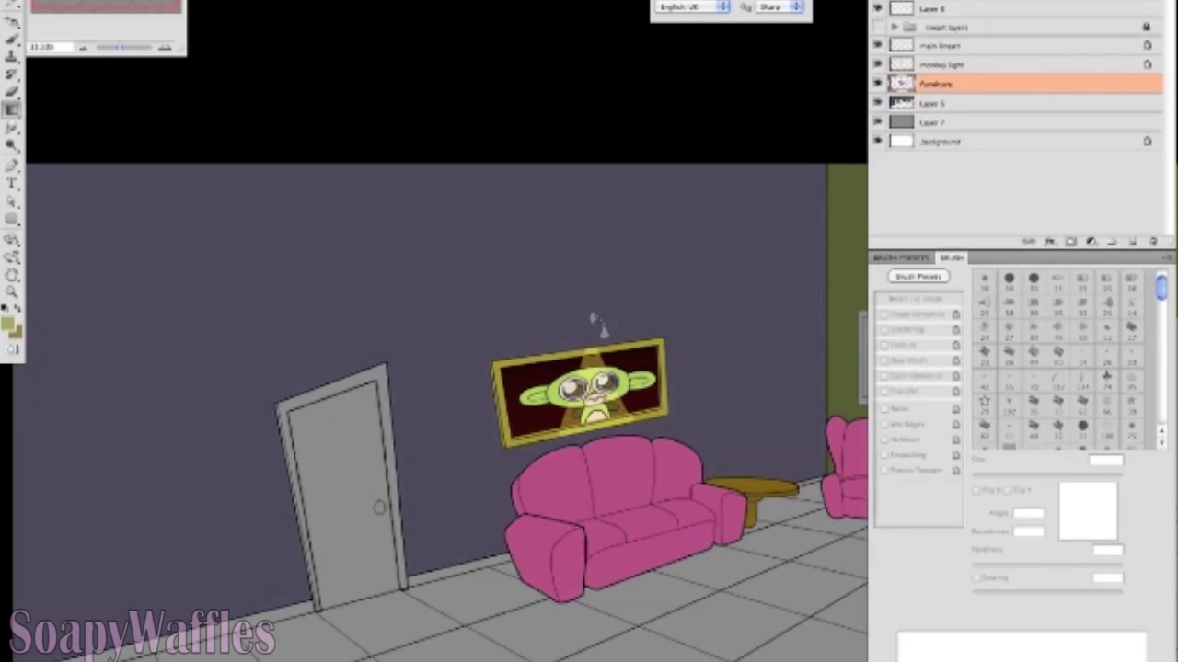
click(980, 103)
click(1131, 241)
click(285, 420)
click(323, 446)
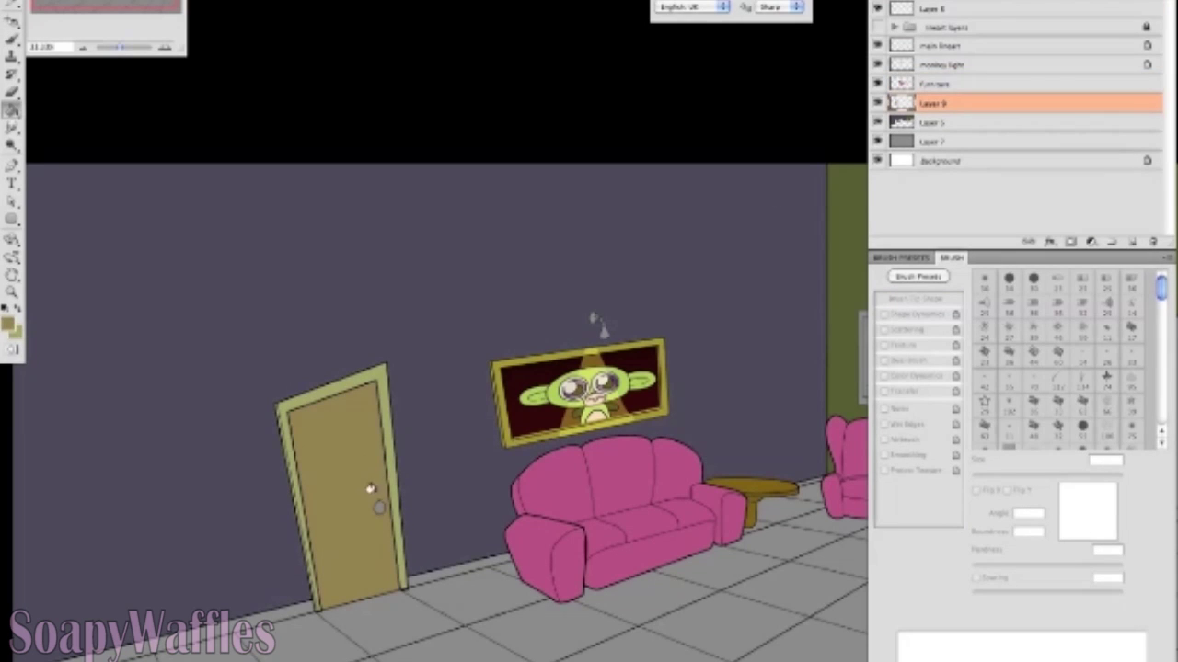
Fill every other floor tile with reddish brown on Layer 6 to form a checkerboard.
drag(623, 427, 707, 638)
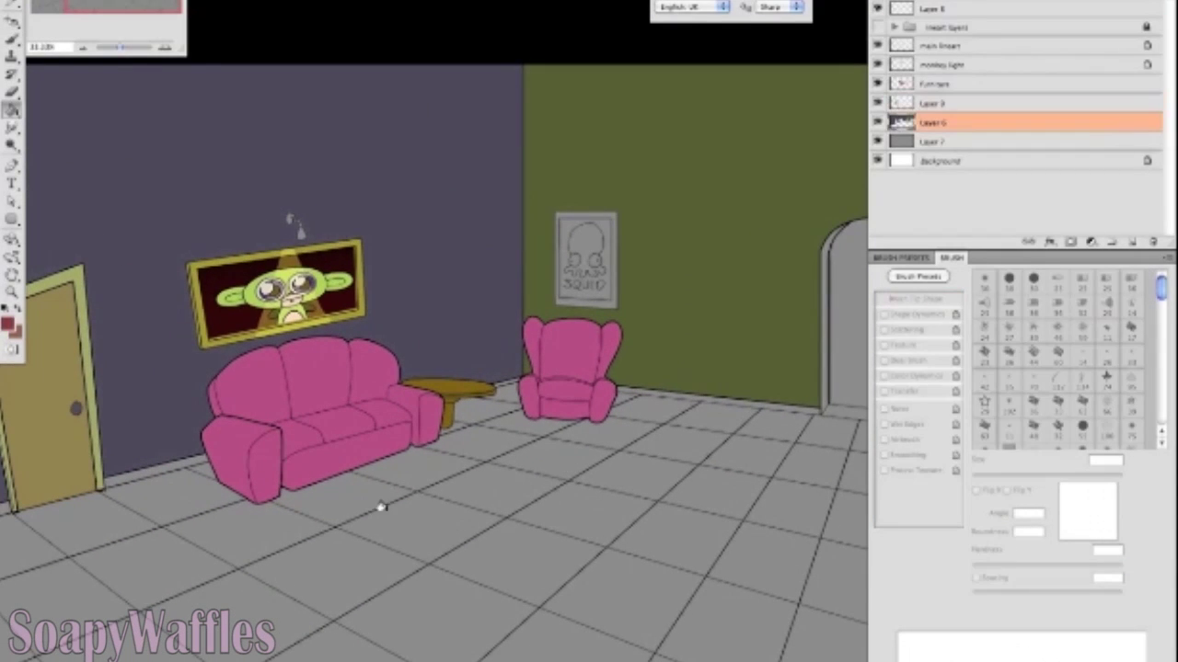
click(429, 446)
click(237, 612)
click(201, 467)
click(96, 515)
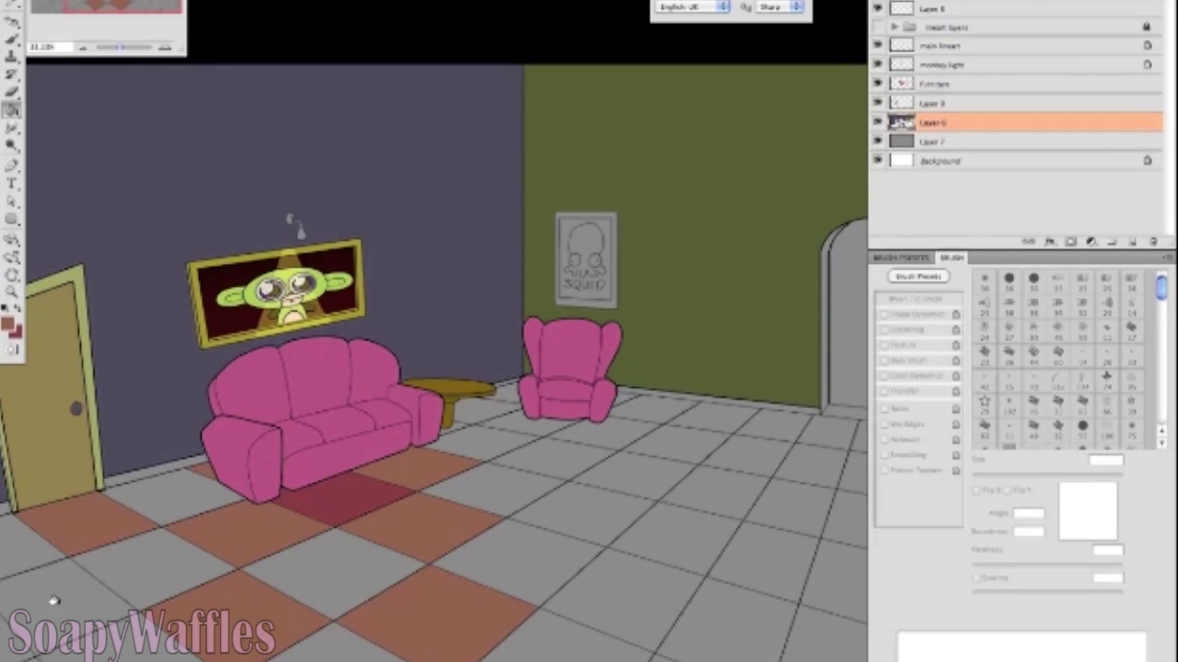
click(53, 599)
click(623, 600)
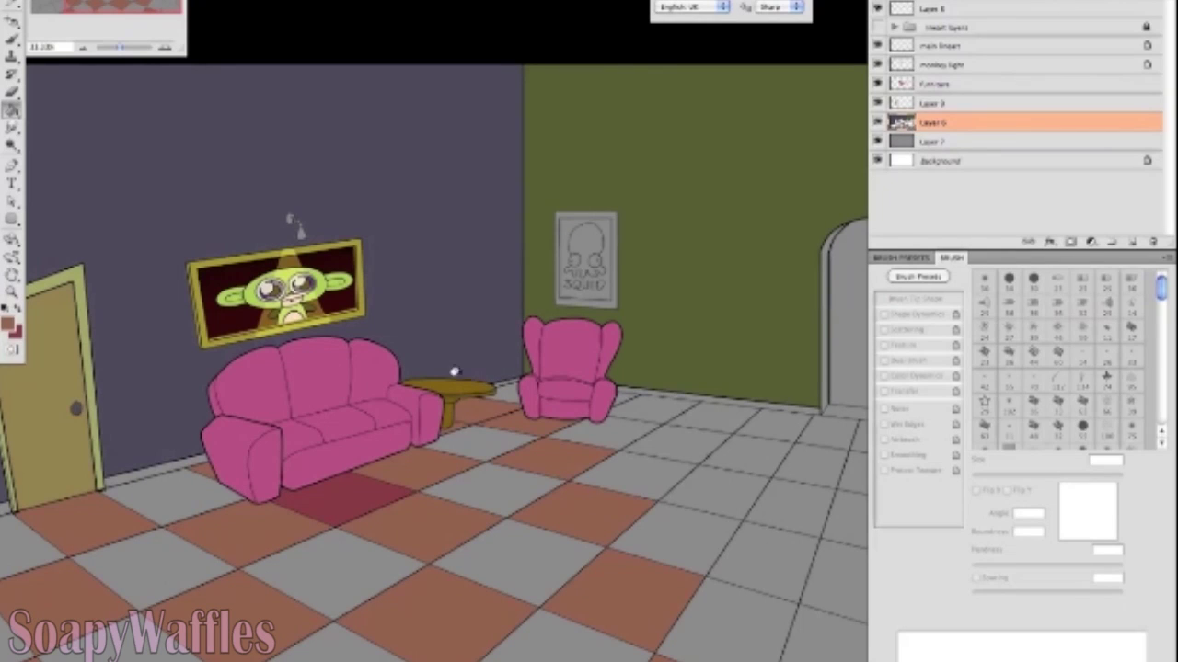
key(b)
key(g)
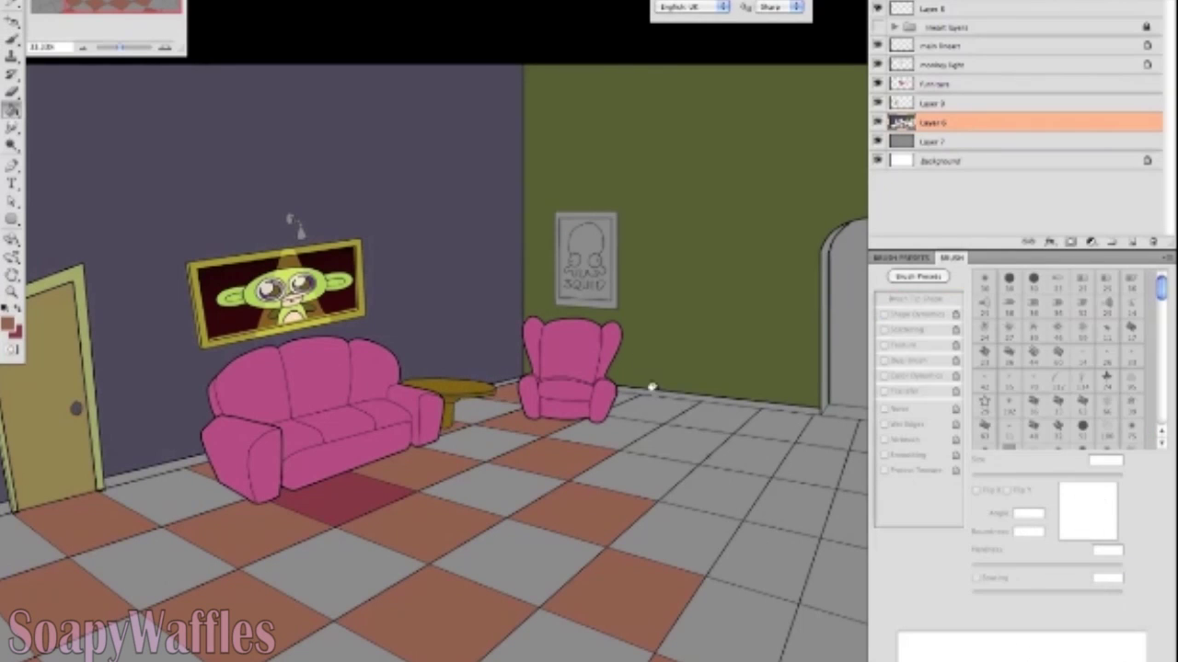
scroll(753, 556, right, 3)
scroll(753, 555, up, 1)
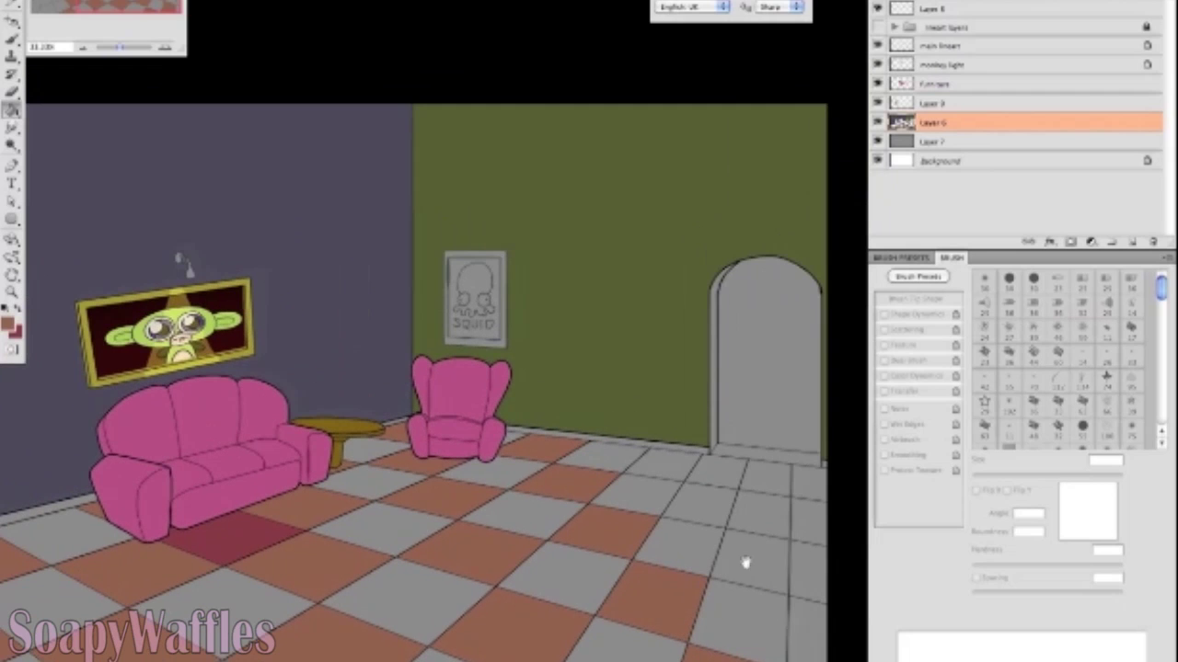
scroll(653, 476, left, 6)
scroll(652, 476, down, 1)
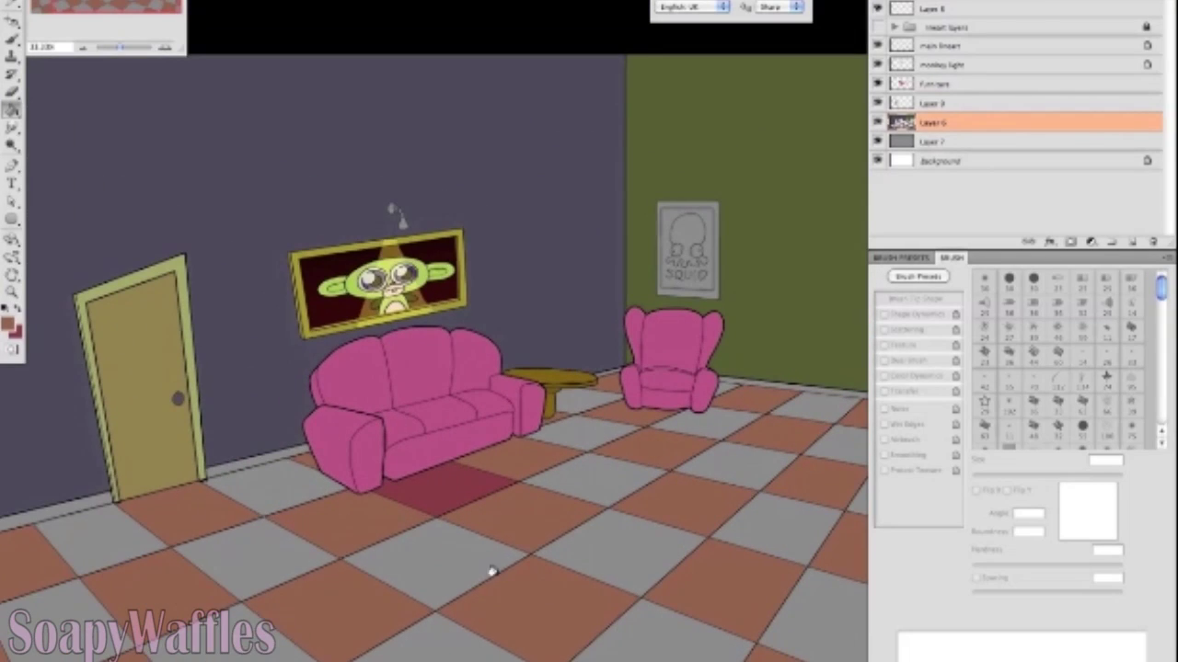
Fill the remaining grey floor tiles with dark red to complete the checkerboard.
click(493, 570)
click(239, 589)
click(267, 488)
click(101, 538)
click(64, 616)
click(634, 552)
click(589, 419)
click(727, 451)
scroll(796, 428, down, 1)
click(631, 534)
click(570, 474)
click(690, 487)
click(761, 476)
click(761, 563)
click(690, 616)
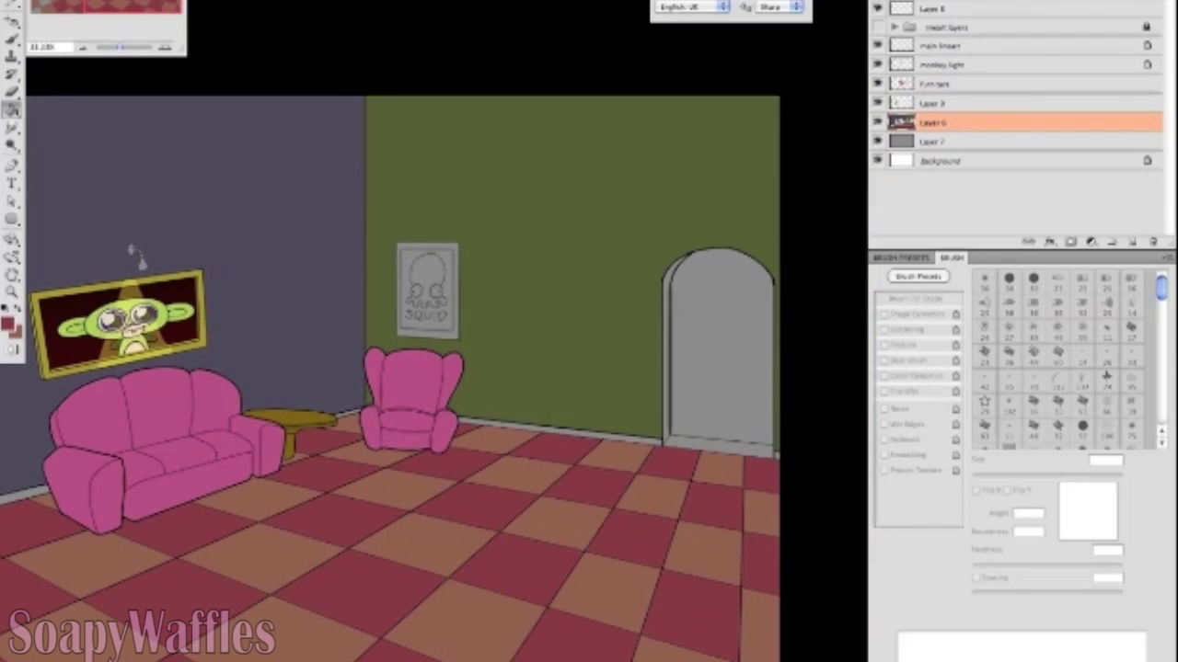
Fill the skirting boards with the colours of their walls and the archway's edge with the wall green.
scroll(549, 655, up, 1)
scroll(549, 655, down, 1)
scroll(599, 480, up, 1)
alt+click(600, 479)
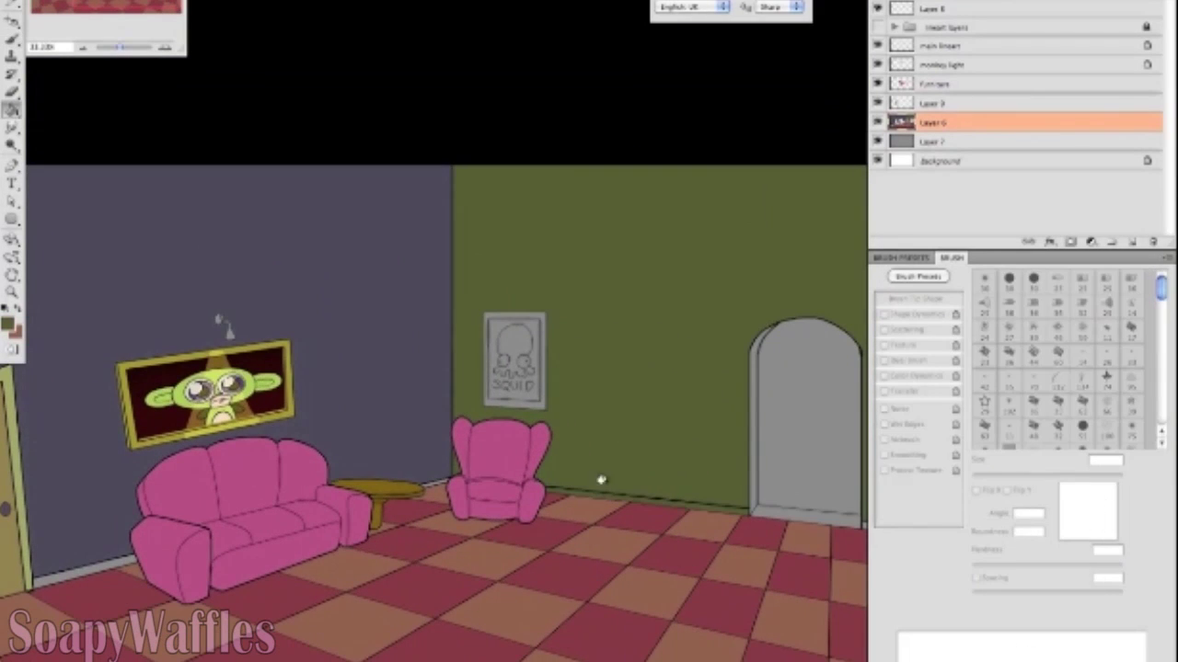
scroll(639, 289, down, 1)
scroll(636, 298, up, 1)
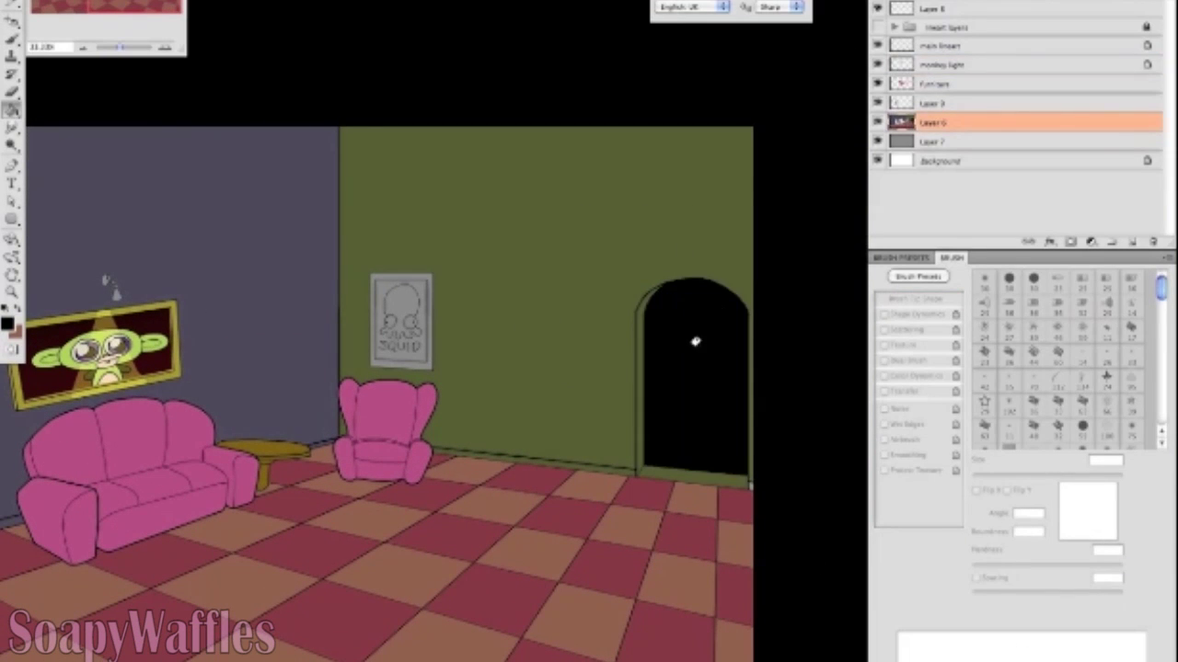
Choose a very dark purple and fill the archway opening with it.
click(8, 322)
click(877, 579)
click(1059, 399)
click(732, 388)
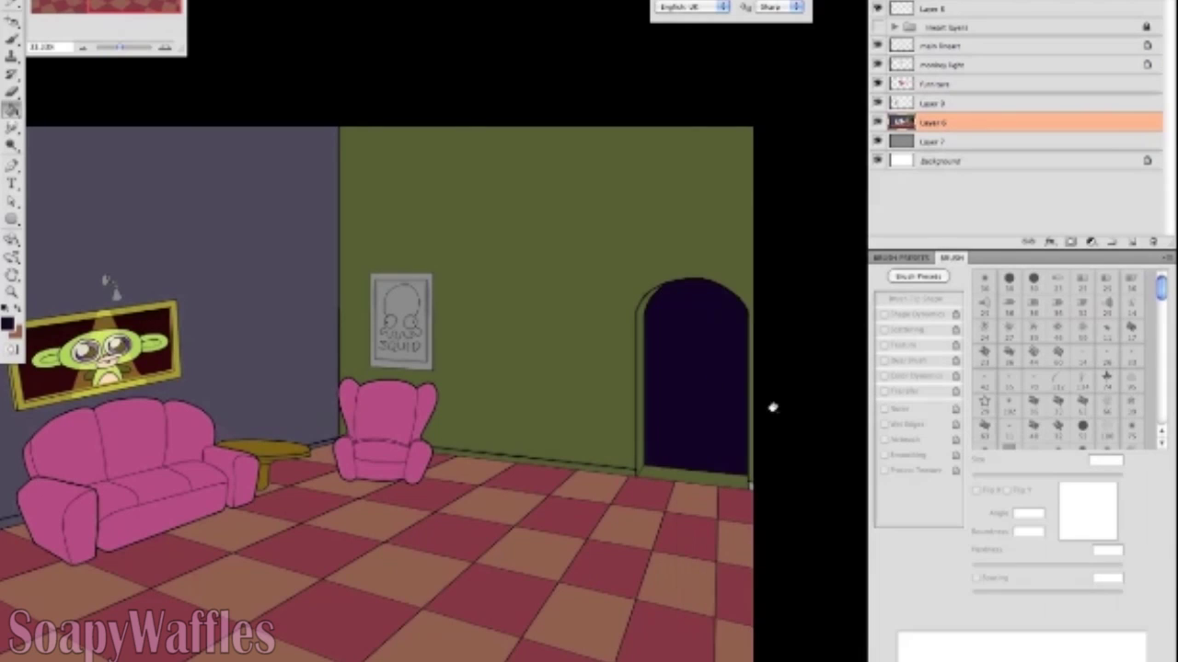
Select the archway opening and apply a gradient from black at its top to dark purple at its base.
key(w)
click(744, 383)
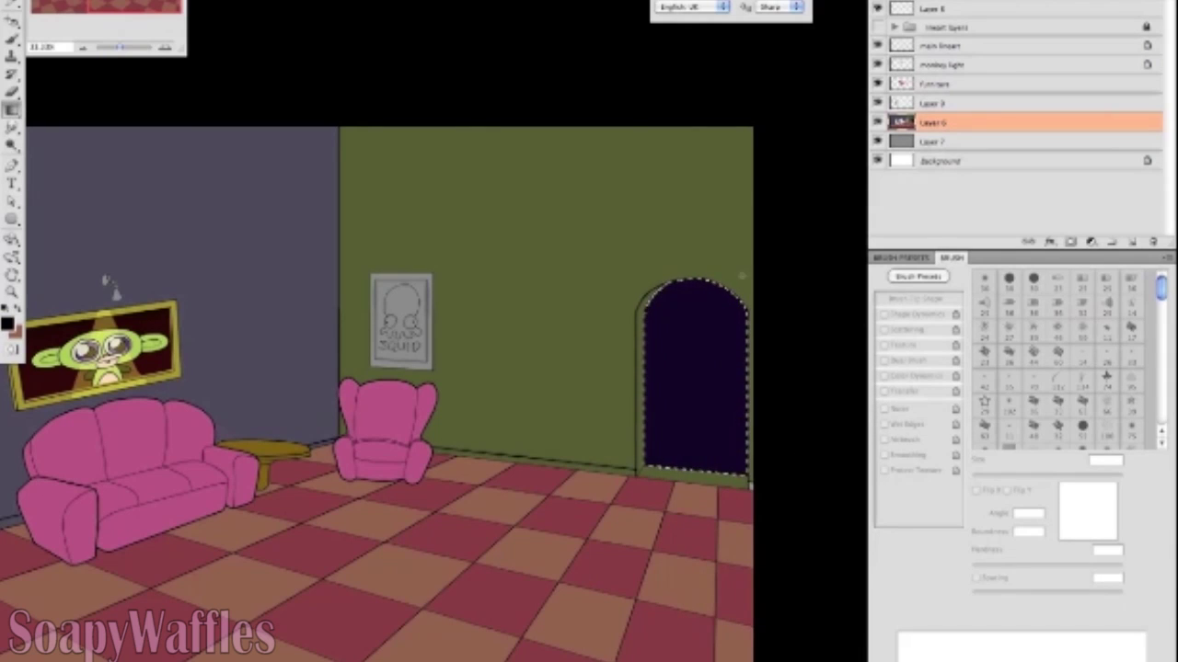
scroll(727, 558, down, 5)
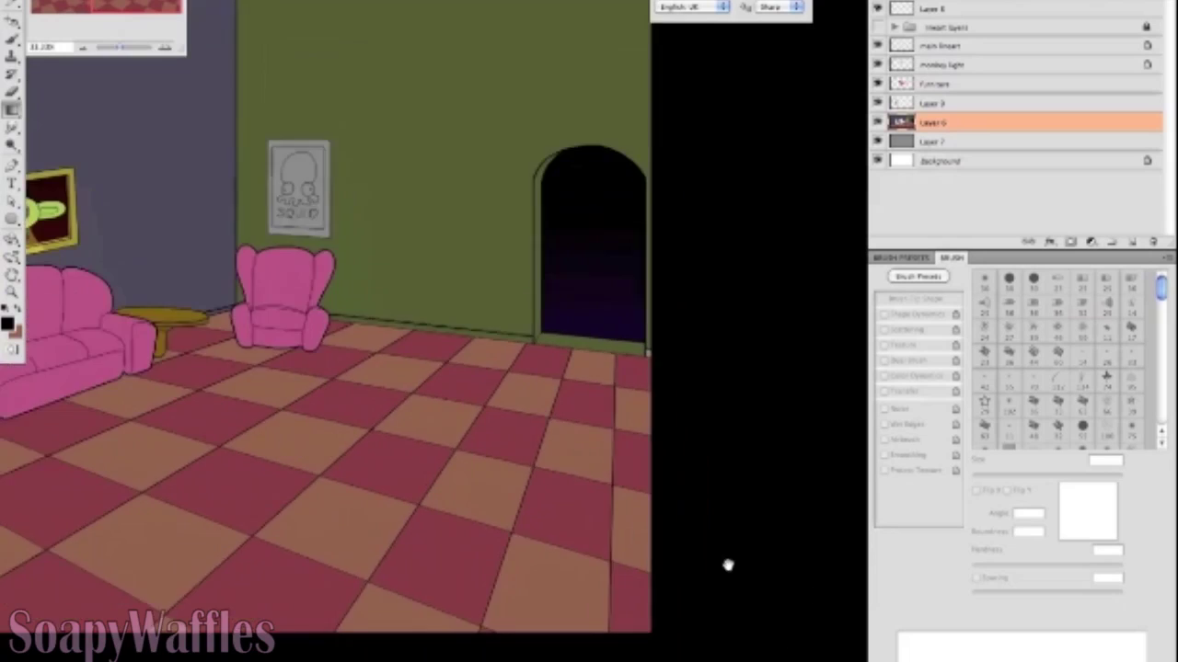
scroll(612, 369, up, 5)
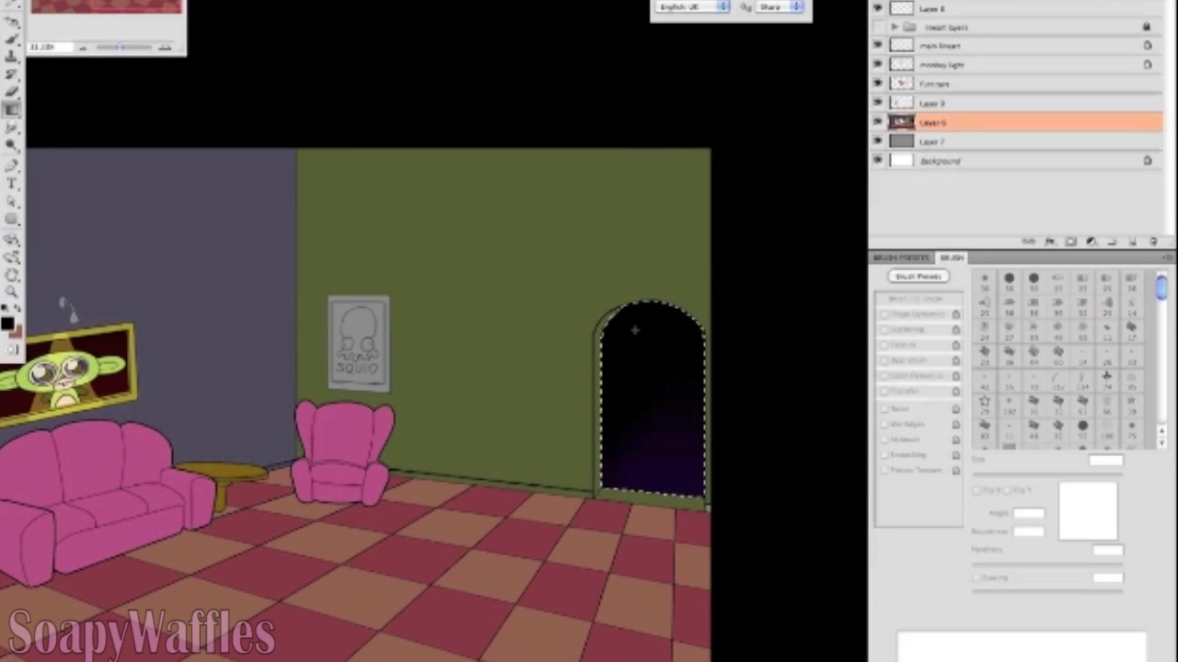
drag(613, 370, 634, 438)
key(super+d)
scroll(715, 368, down, 4)
scroll(715, 368, left, 4)
scroll(607, 611, up, 5)
scroll(608, 612, down, 3)
scroll(607, 611, left, 2)
key(b)
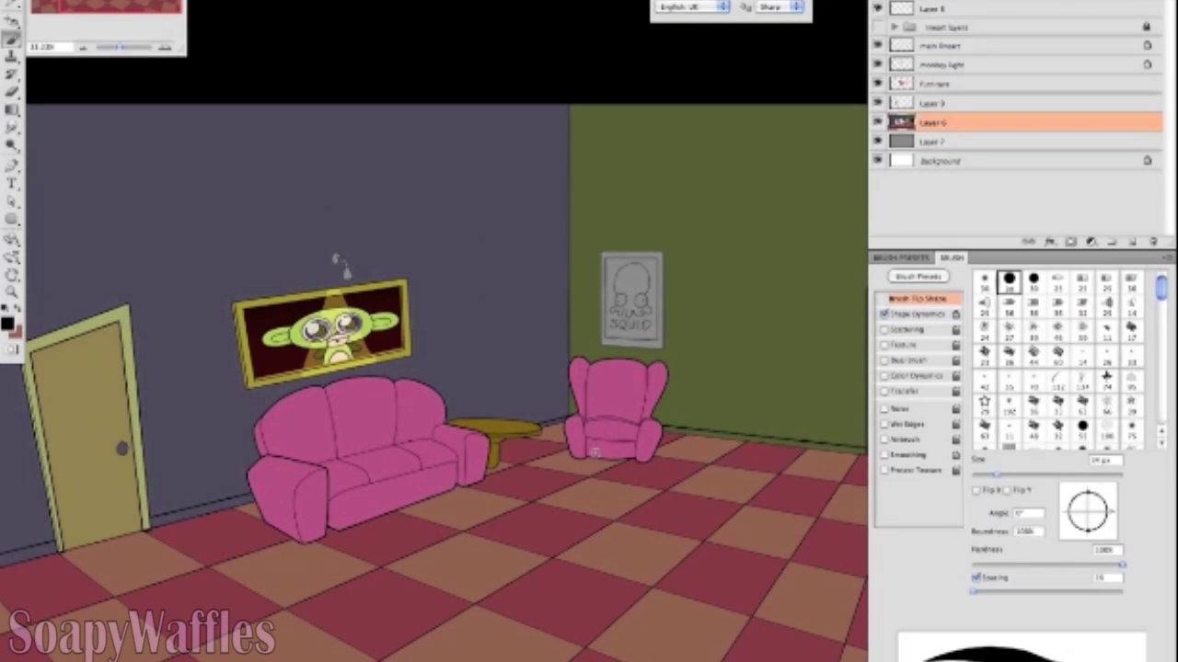
scroll(488, 526, up, 5)
scroll(476, 525, down, 5)
click(1133, 242)
click(907, 4)
click(906, 69)
key(Delete)
scroll(432, 382, up, 2)
scroll(433, 382, left, 7)
scroll(444, 422, left, 3)
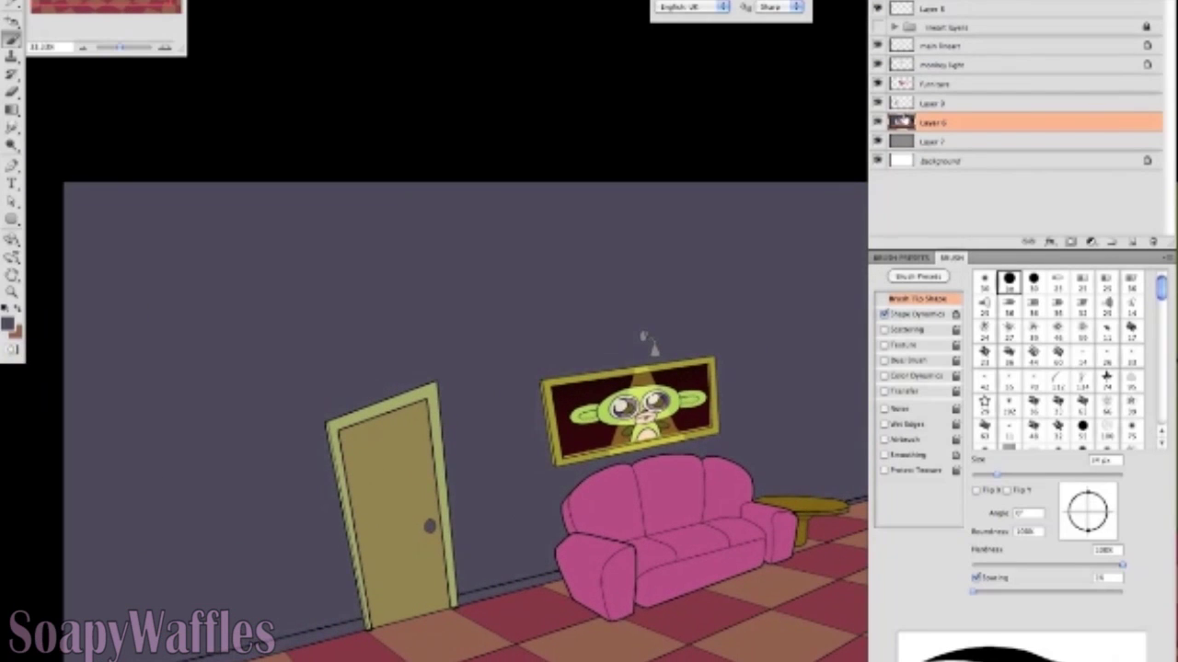
Add a layer above Layer 6 and fill it with the small repeating wallpaper pattern across the picture.
click(1131, 241)
key(g)
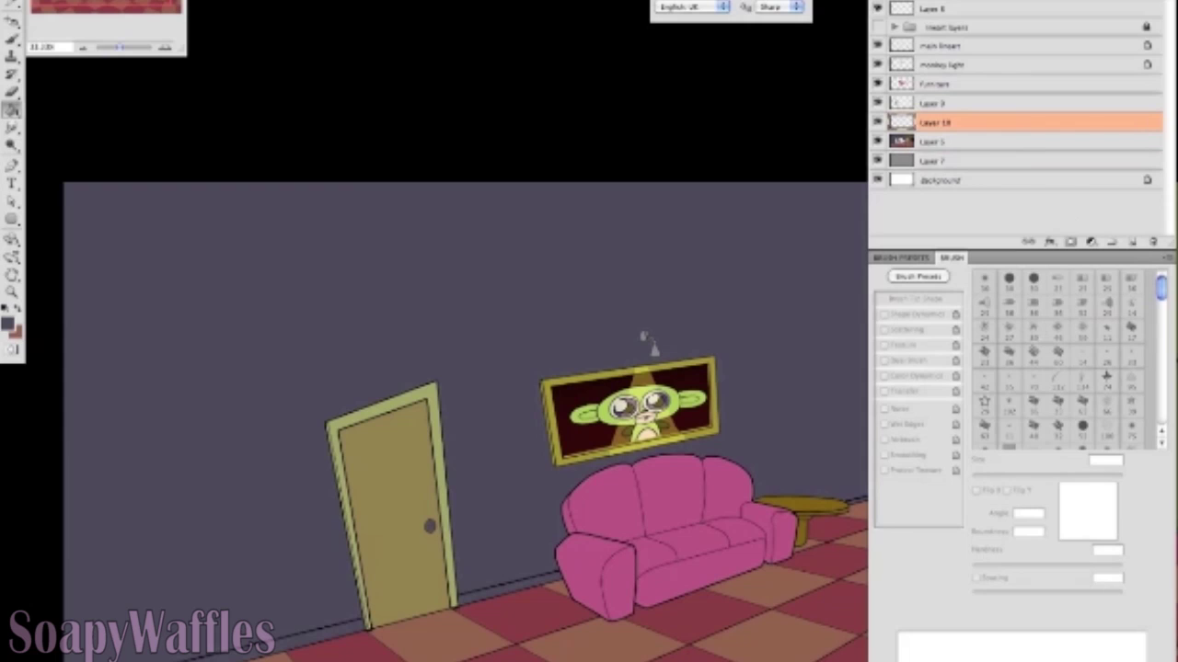
click(491, 342)
scroll(525, 318, down, 2)
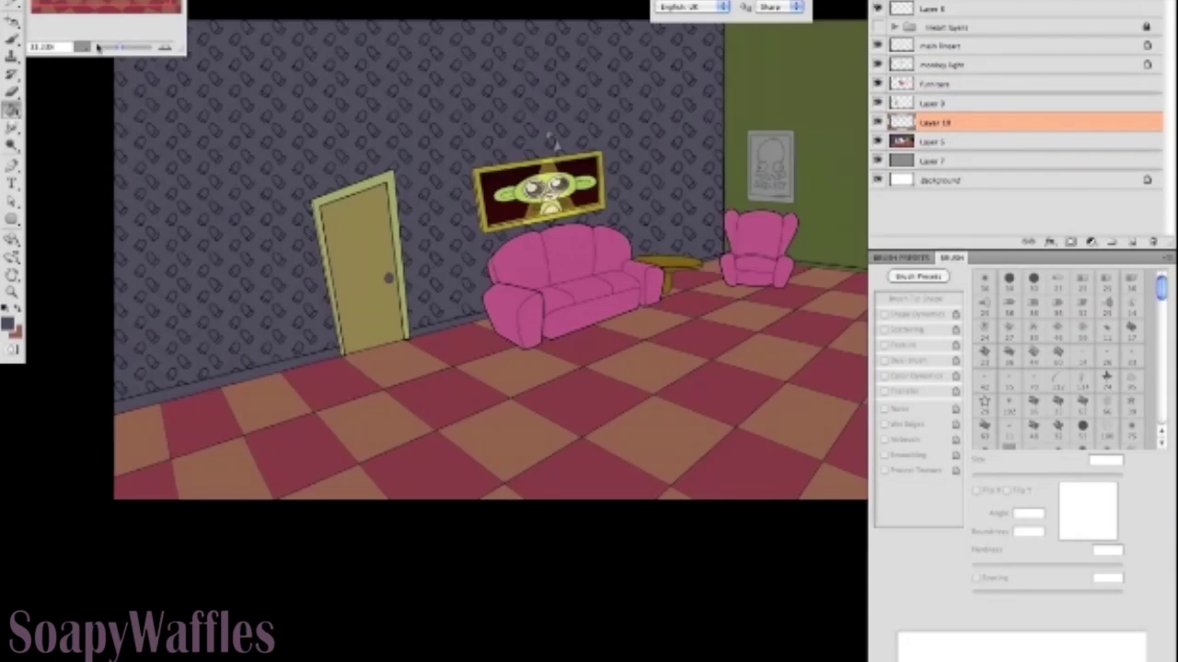
scroll(491, 319, up, 1)
key(3)
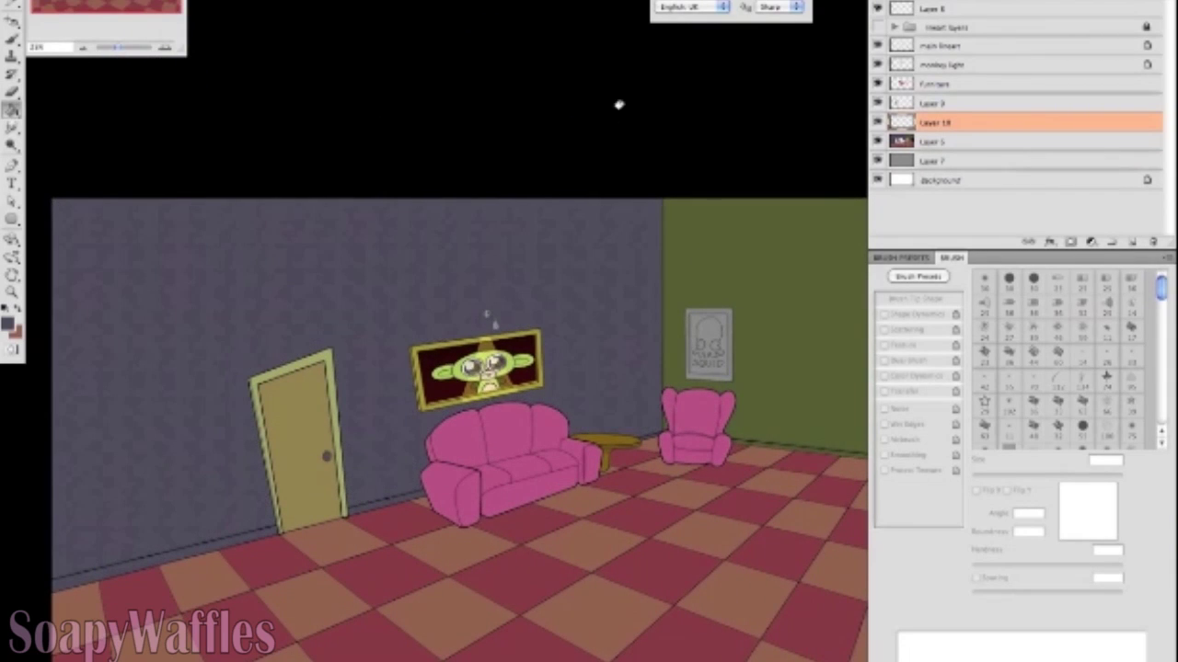
scroll(615, 305, down, 1)
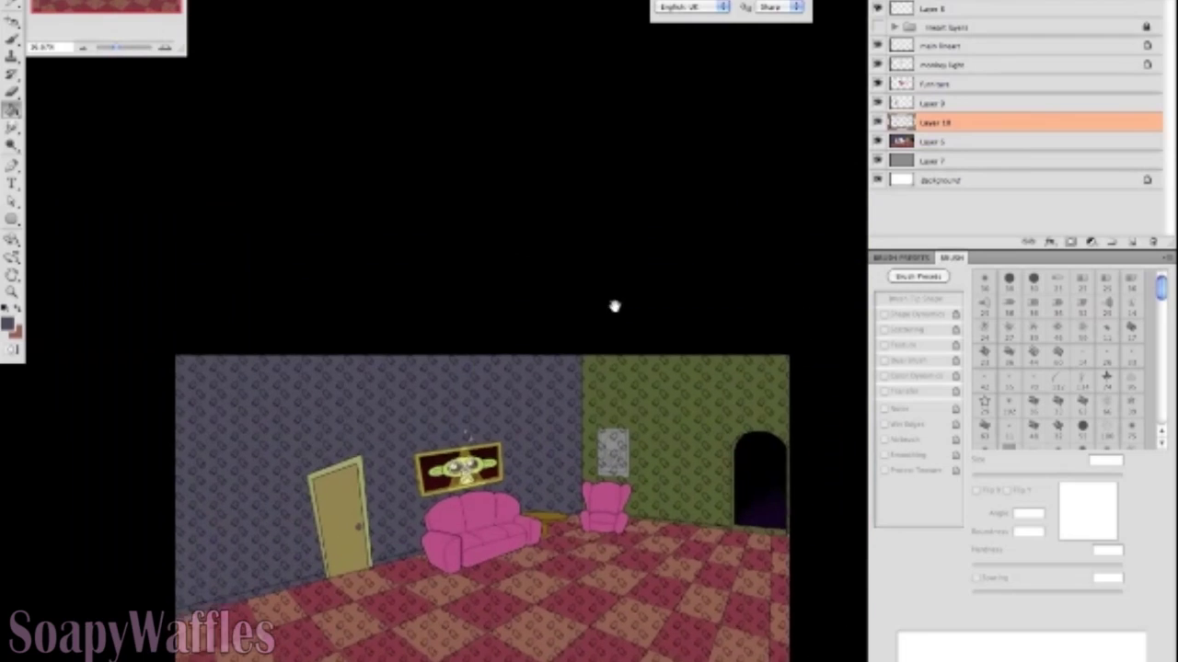
Transform the wallpaper pattern layer so it follows the perspective of the purple wall.
click(877, 123)
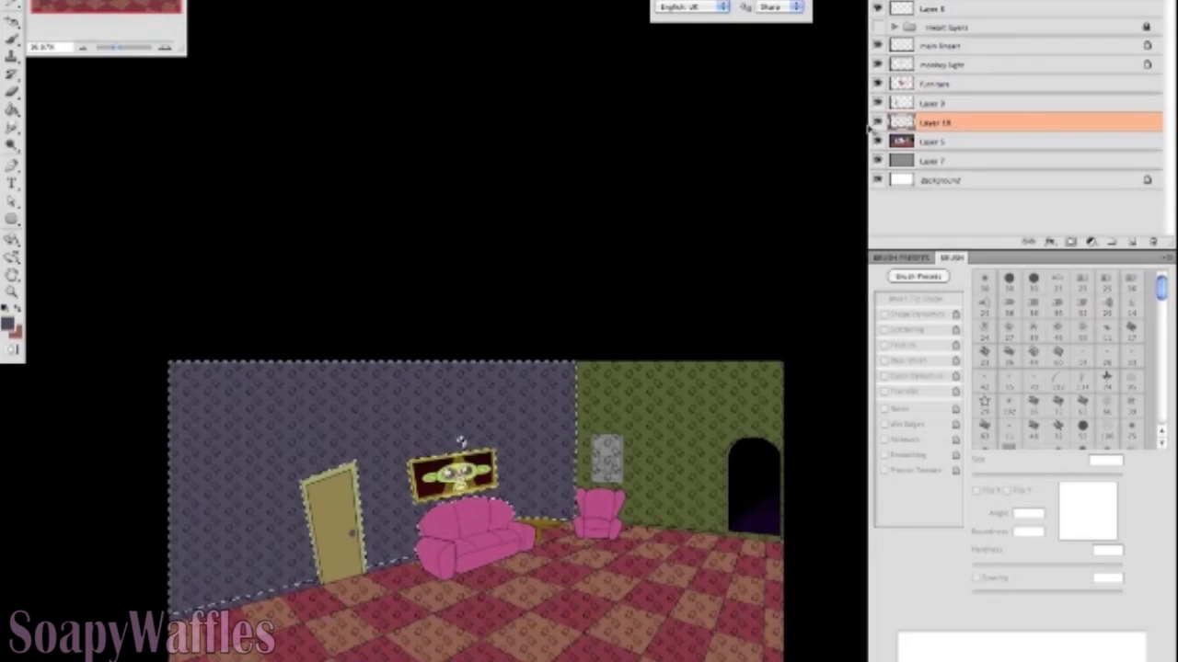
key(ctrl+d)
key(ctrl+t)
drag(772, 342, 736, 307)
key(ctrl+z)
right_click(734, 429)
click(763, 518)
mouse_move(783, 361)
mouse_down()
mouse_move(791, 258)
mouse_move(783, 359)
mouse_up()
right_click(734, 439)
click(761, 507)
drag(782, 448, 695, 453)
drag(694, 350, 739, 302)
key(Return)
Select the purple wall, invert the selection and delete the wallpaper pattern outside the wall.
click(460, 440)
key(ctrl+shift+i)
key(Delete)
key(ctrl+d)
key(ctrl+plus)
key(ctrl+alt+z)
key(ctrl+alt+z)
key(Delete)
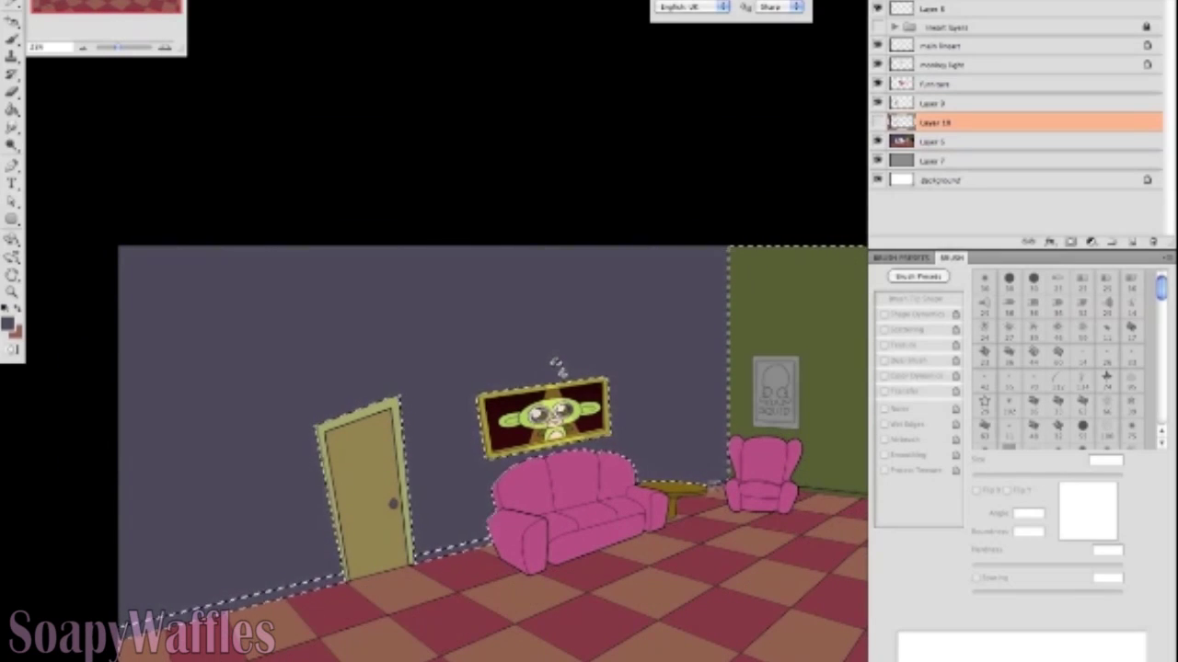
key(ctrl+d)
Add a wallpaper pattern layer above Layer 10 and transform it to match the green wall's perspective.
drag(856, 322, 667, 395)
key(ctrl+alt+shift+n)
key(ctrl+minus)
key(ctrl+t)
right_click(685, 370)
click(713, 443)
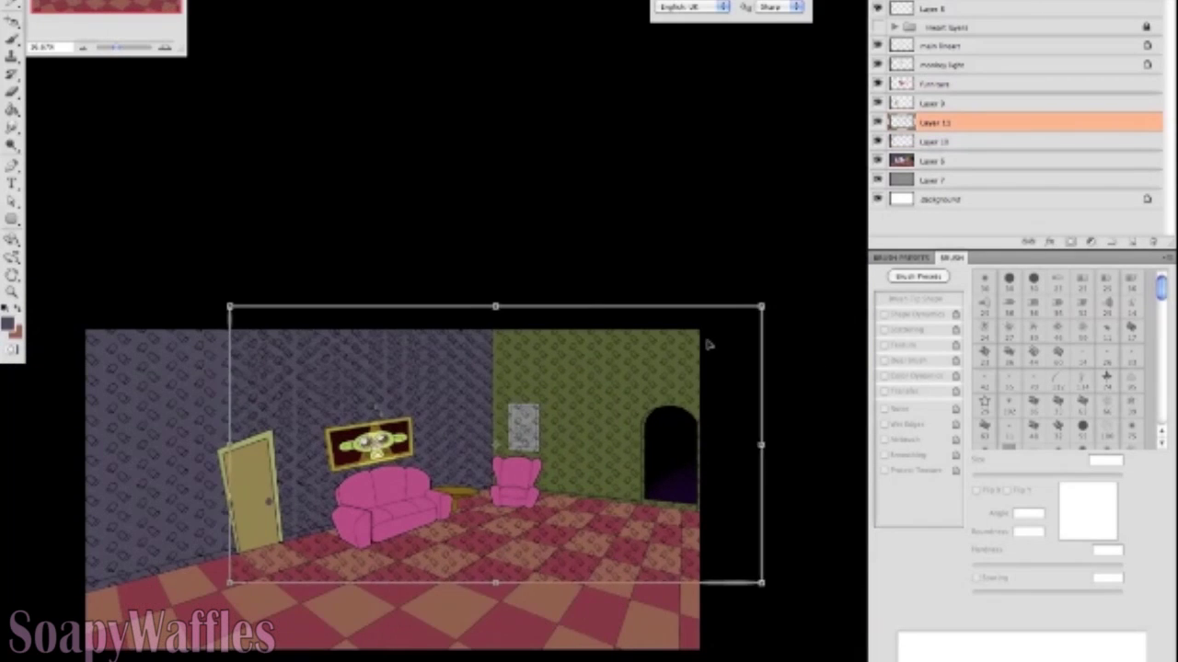
key(Escape)
Delete the wallpaper pattern outside the green wall and merge the layer down into Layer 10.
click(613, 379)
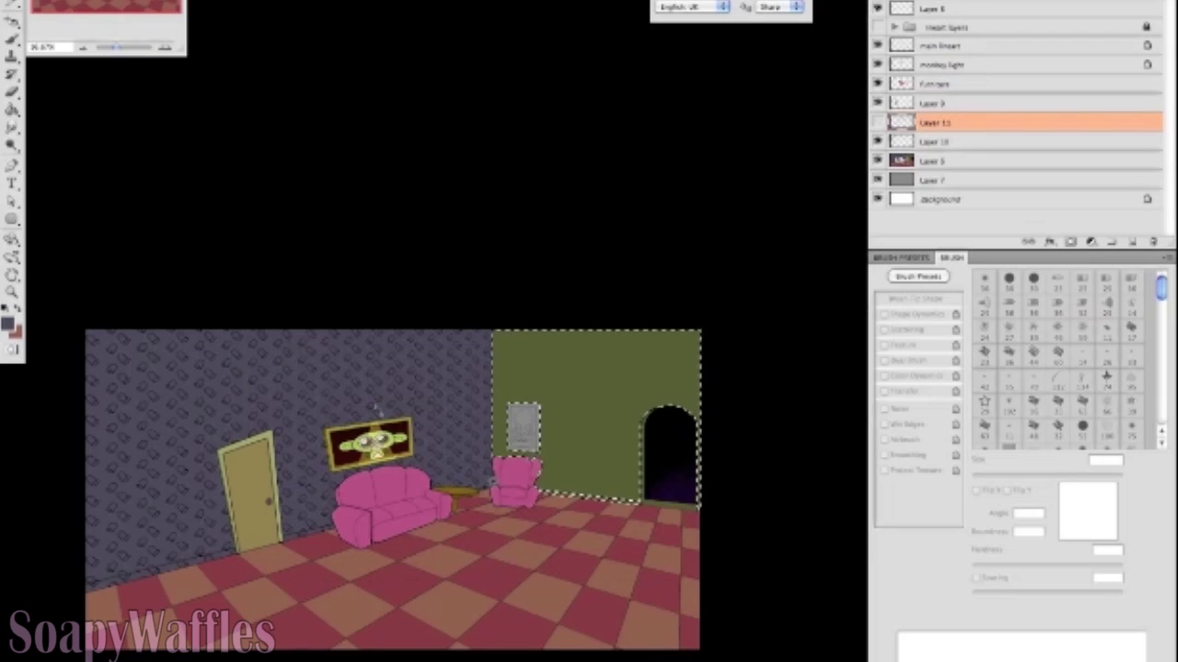
key(ctrl+d)
right_click(944, 131)
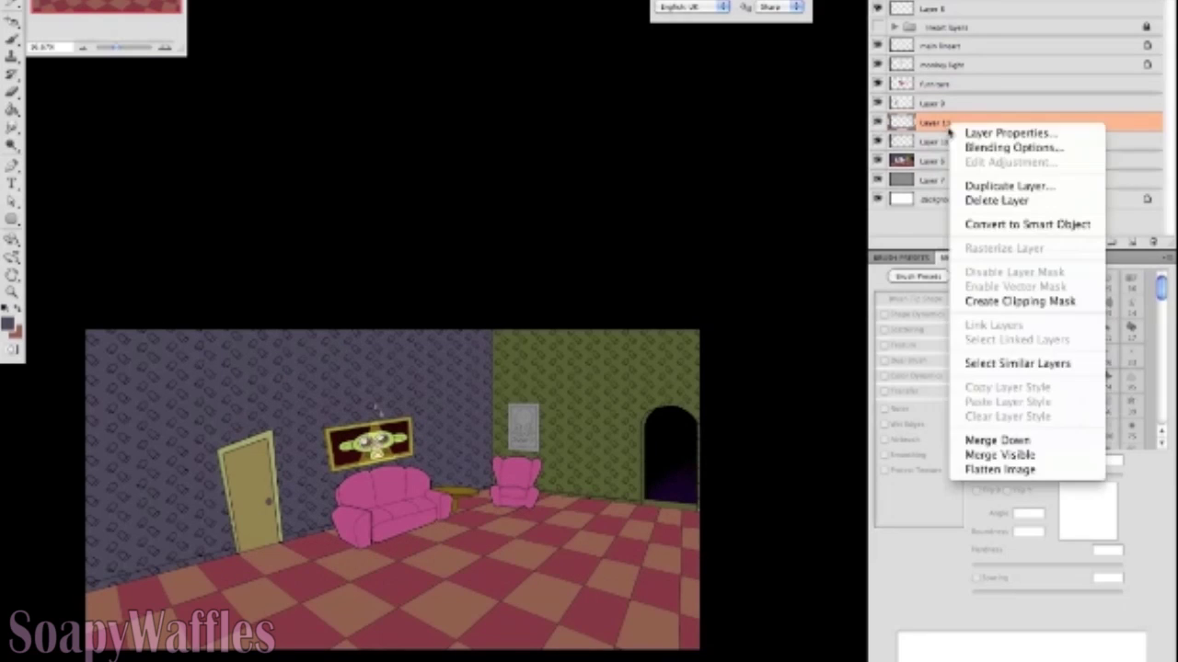
click(977, 440)
Darken the grey Layer 7 with Hue/Saturation at a lightness of -32.
key(b)
click(936, 162)
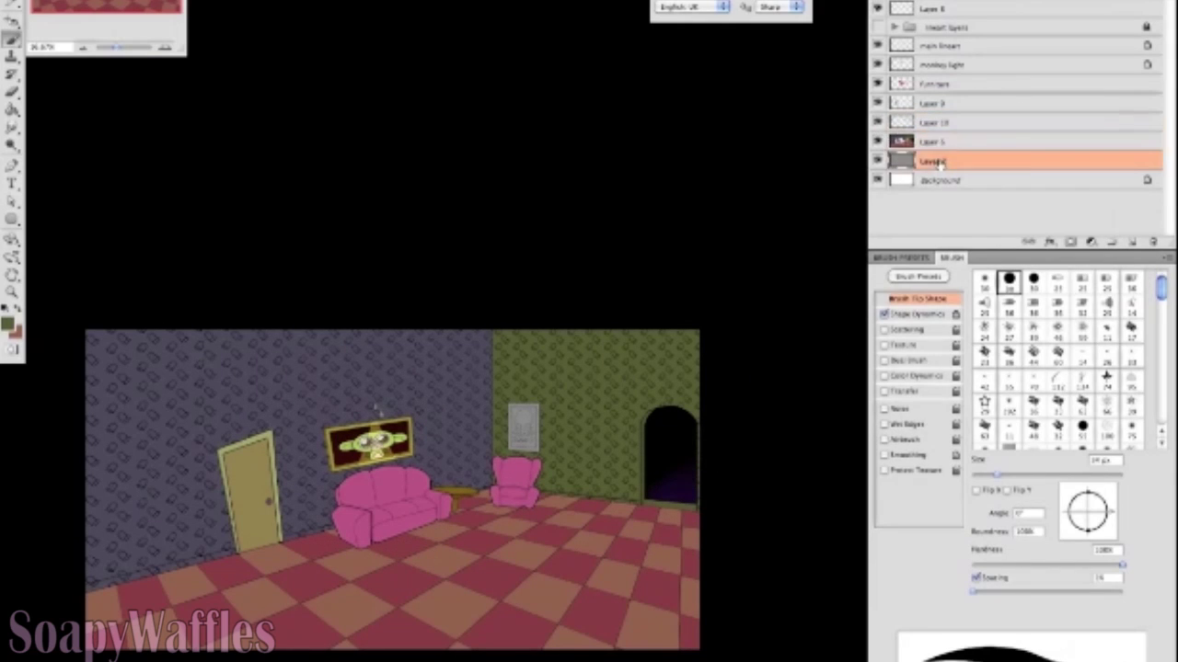
key(ctrl+u)
drag(963, 339, 1067, 341)
click(939, 338)
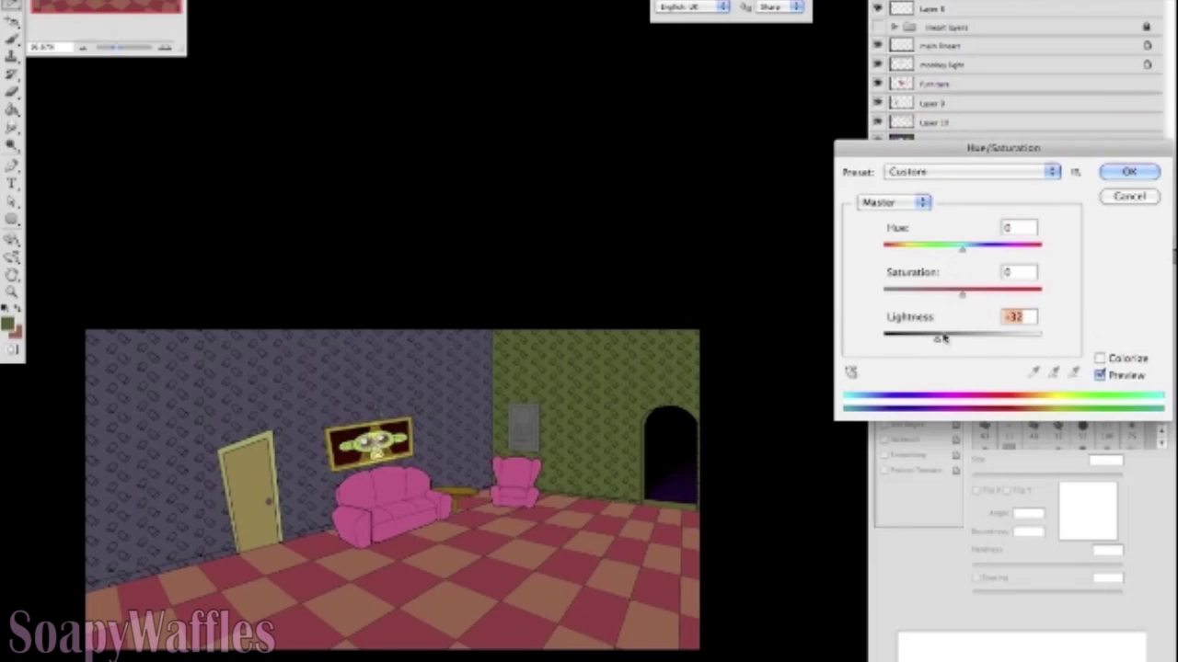
key(Return)
Change the blending mode of the wallpaper pattern on Layer 10.
key(ctrl+plus)
key(ctrl+plus)
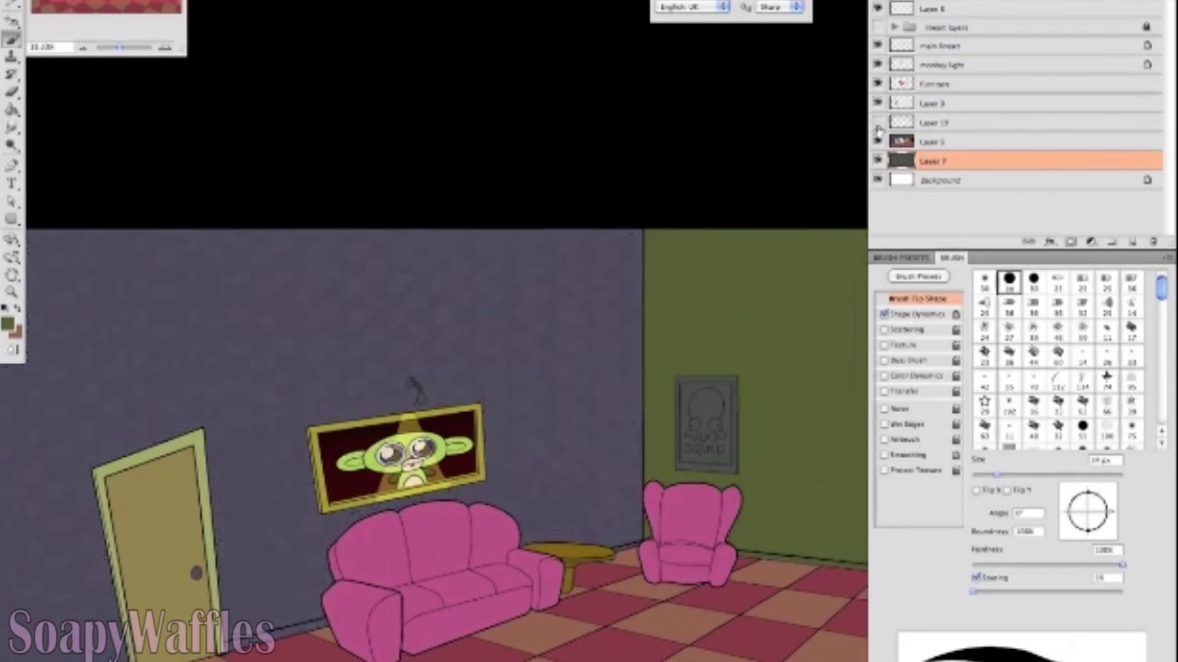
click(934, 123)
click(920, 4)
click(911, 71)
click(920, 4)
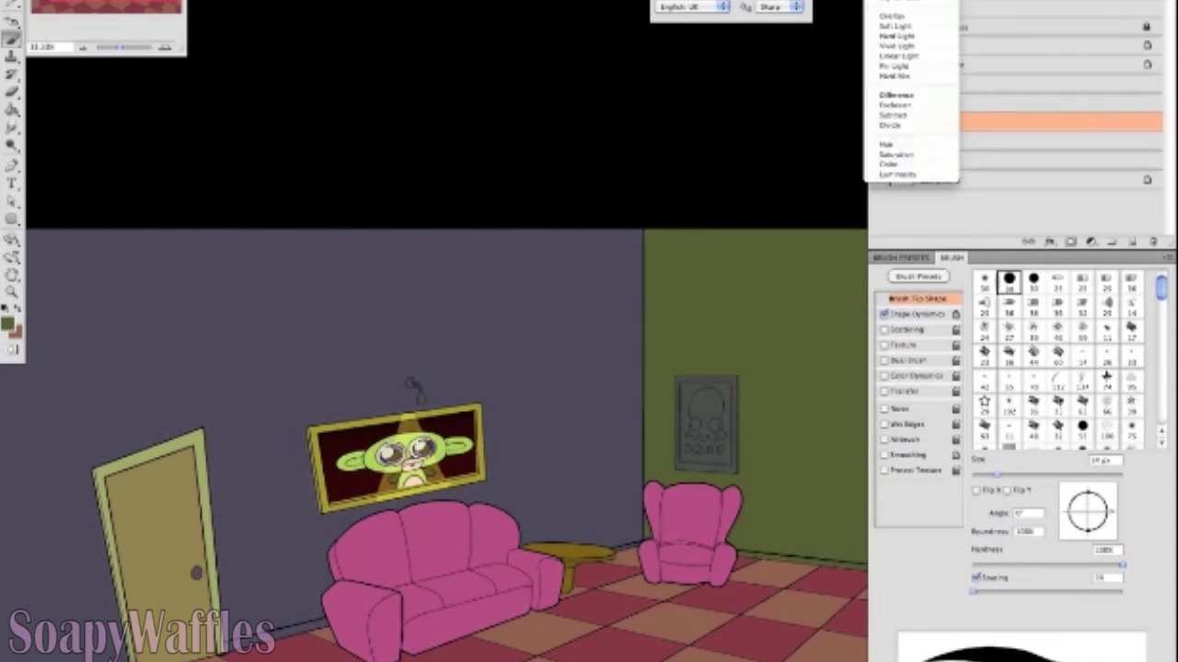
click(911, 92)
Adjust the wallpaper pattern's lightness with Hue/Saturation, trying out the Colorize option and a different saturation.
key(ctrl+u)
drag(982, 343, 1024, 352)
click(1129, 172)
key(ctrl+u)
click(1099, 358)
drag(922, 292, 1032, 293)
click(1099, 358)
drag(988, 336, 1004, 347)
click(1122, 173)
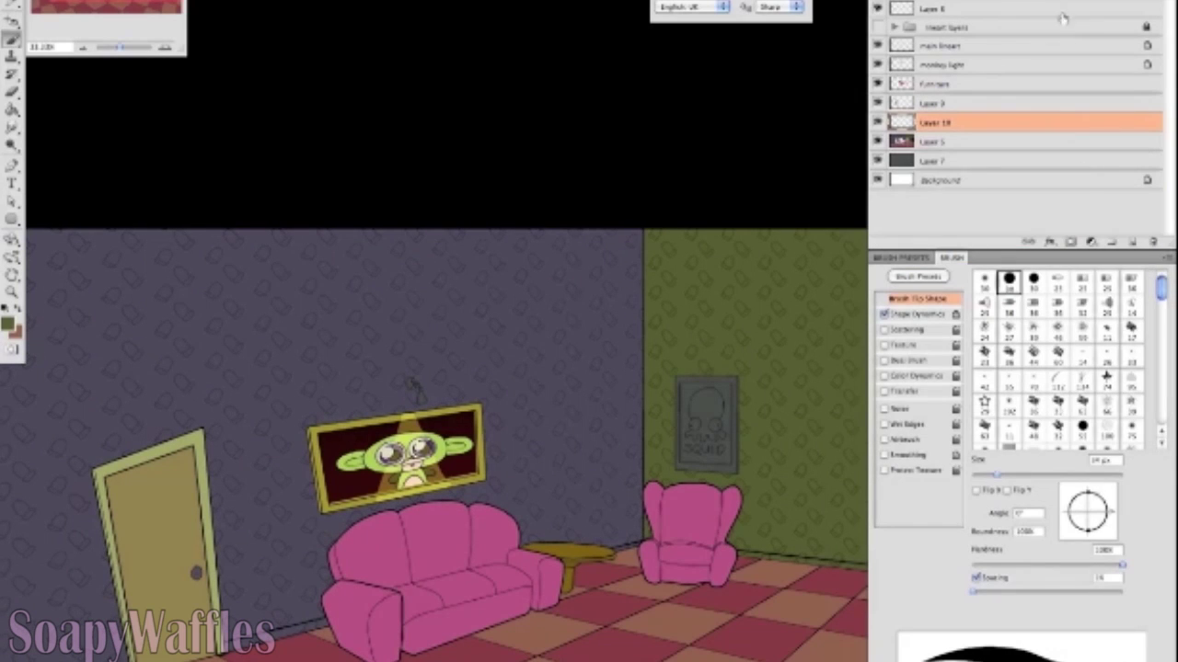
Review the blending modes for Layer 10 and lower the pattern's lightness slightly with Hue/Saturation.
click(914, 3)
click(914, 4)
click(914, 4)
click(913, 4)
click(914, 4)
key(Escape)
key(ctrl+u)
drag(962, 337, 949, 342)
click(1125, 172)
Select the monkey light layer and try a brush stroke over the area around the sofa.
click(956, 64)
mouse_move(557, 474)
mouse_down()
mouse_move(507, 341)
mouse_move(531, 484)
mouse_move(546, 405)
mouse_up()
key(ctrl+z)
Lower the lightness of the wallpaper pattern layer once more and return to the monkey light layer.
key(alt+bracketleft)
key(alt+bracketleft)
key(alt+bracketleft)
key(ctrl+u)
drag(957, 340, 943, 346)
key(Return)
key(alt+bracketright)
key(alt+bracketright)
key(alt+bracketright)
Try brush strokes for a patch of light across the purple wall around the monkey picture.
mouse_move(515, 363)
mouse_down()
mouse_move(539, 487)
mouse_move(535, 434)
mouse_up()
key(ctrl+z)
key(ctrl+minus)
key(ctrl+minus)
key(ctrl+equal)
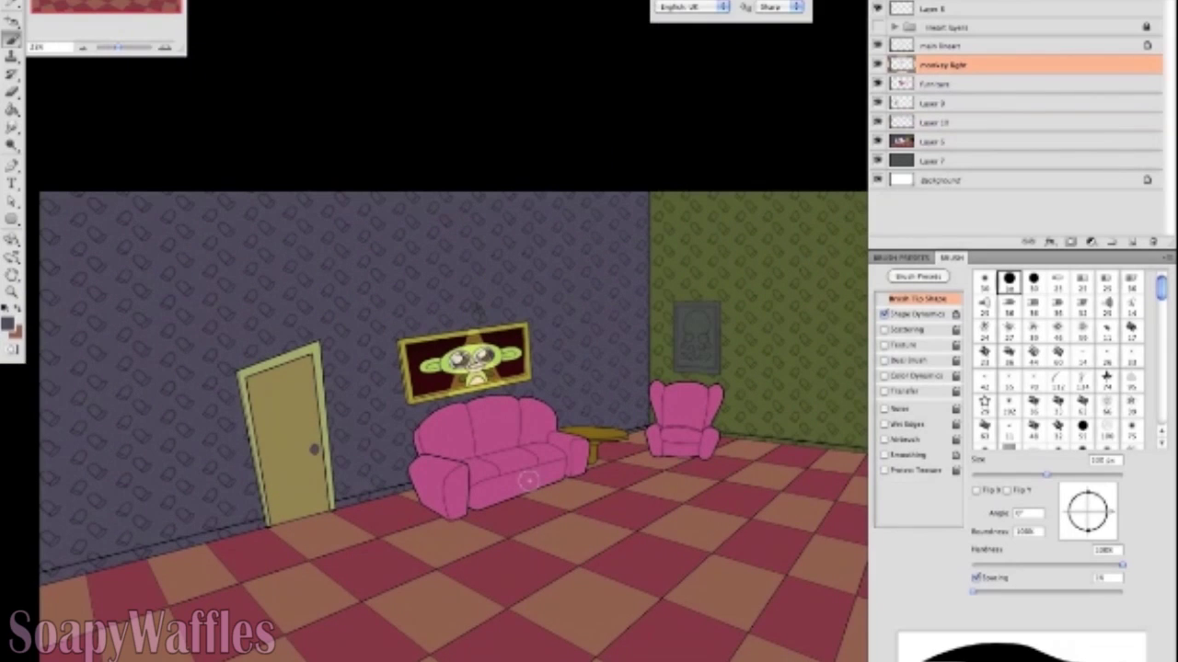
drag(378, 257, 620, 413)
key(ctrl+z)
Select the purple wall and paint a lighter dome of light behind the door and monkey picture.
key(v)
click(877, 122)
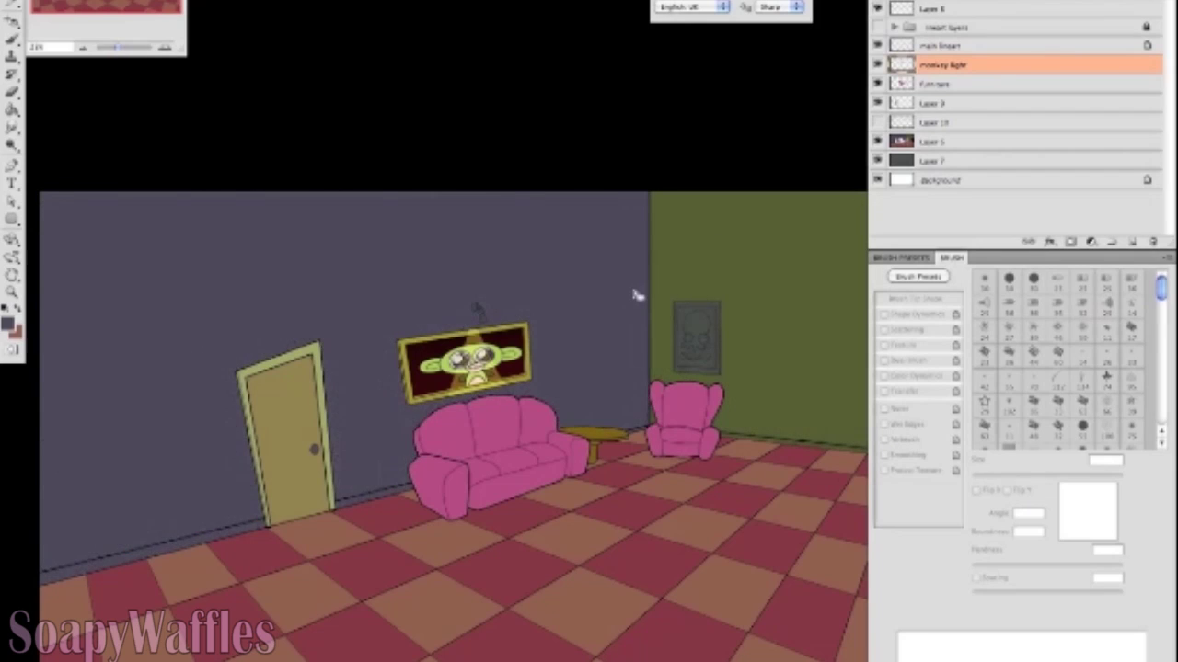
click(876, 123)
key(b)
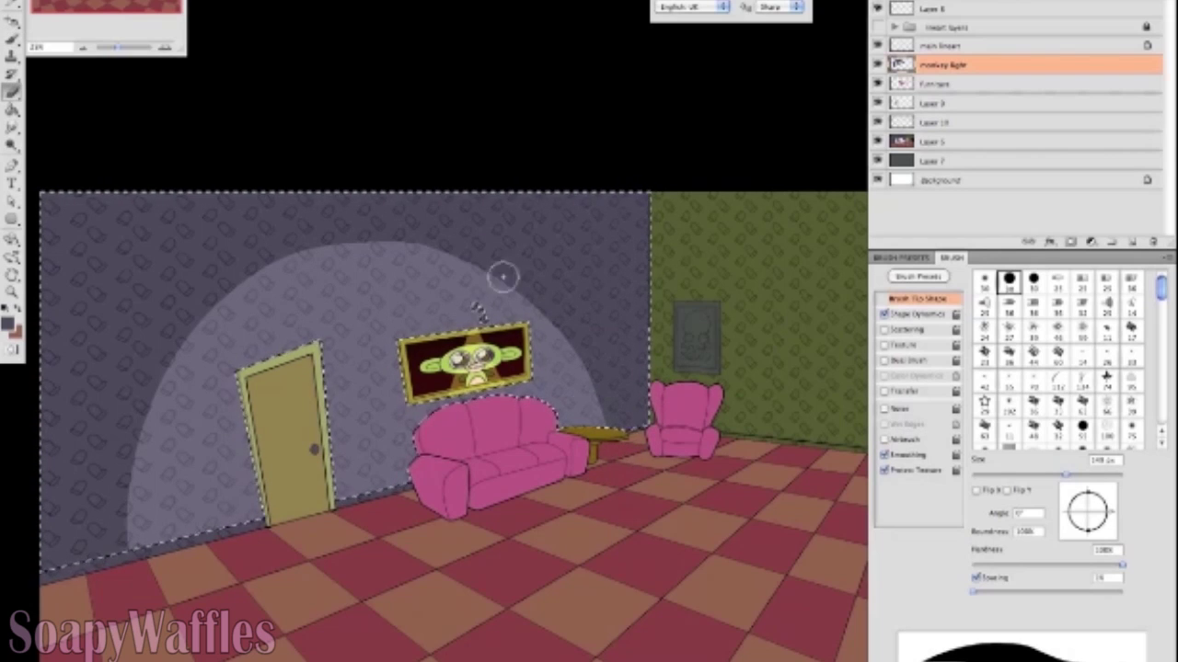
key(ctrl+minus)
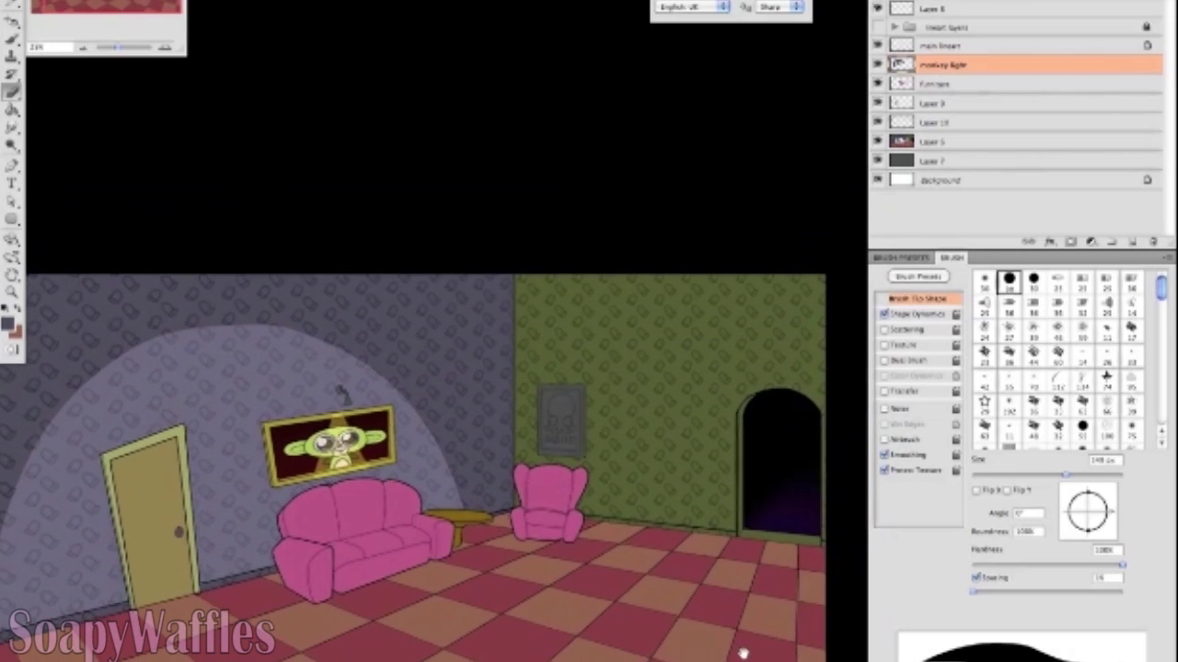
Select the green wall and paint a lighter curved patch of light around the archway.
click(678, 364)
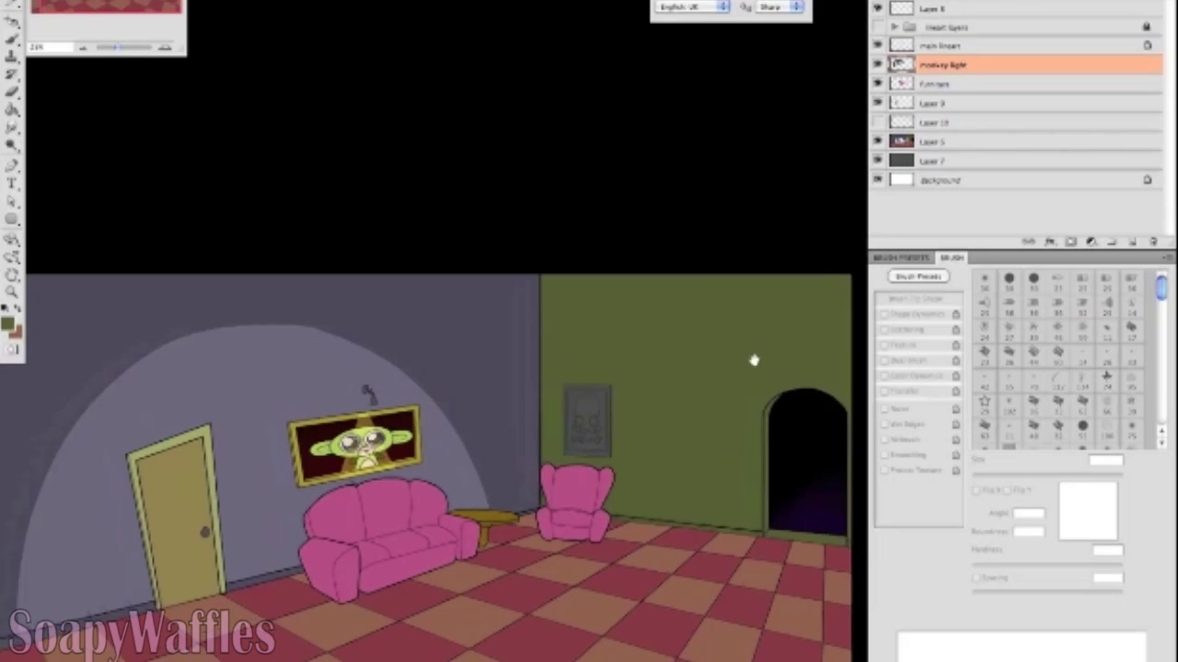
key(b)
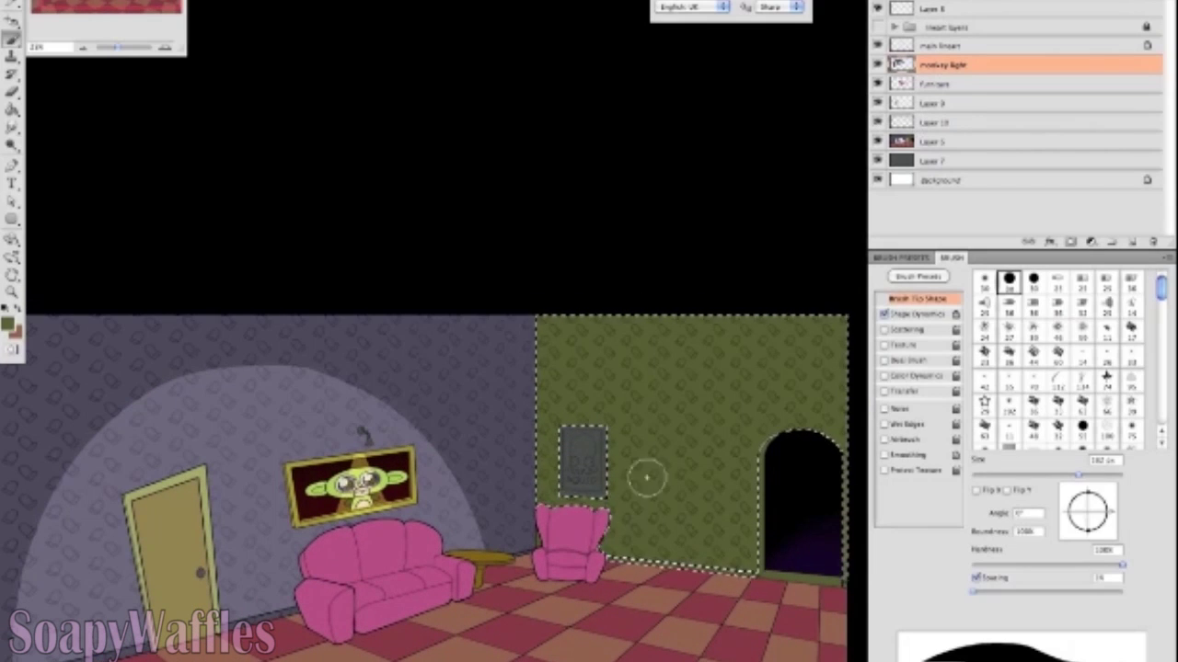
mouse_move(608, 442)
mouse_down()
mouse_move(739, 326)
mouse_move(776, 318)
mouse_move(851, 413)
mouse_move(617, 552)
mouse_move(746, 381)
mouse_move(802, 355)
mouse_up()
scroll(814, 441, down, 4)
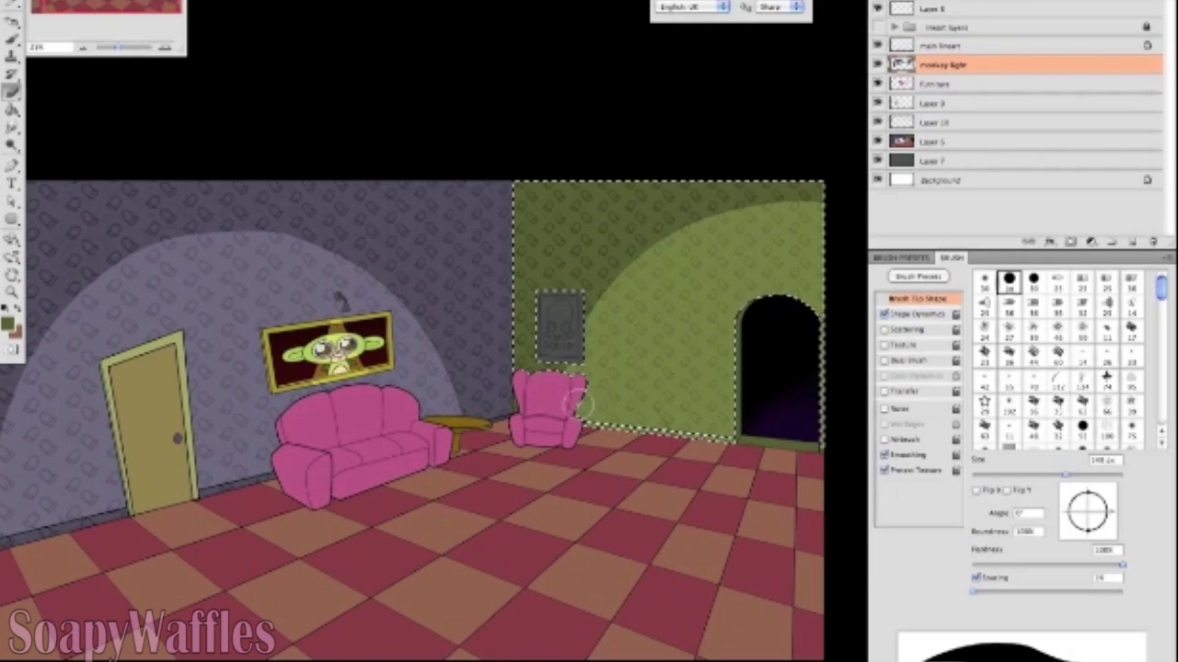
scroll(700, 579, left, 3)
scroll(705, 530, right, 4)
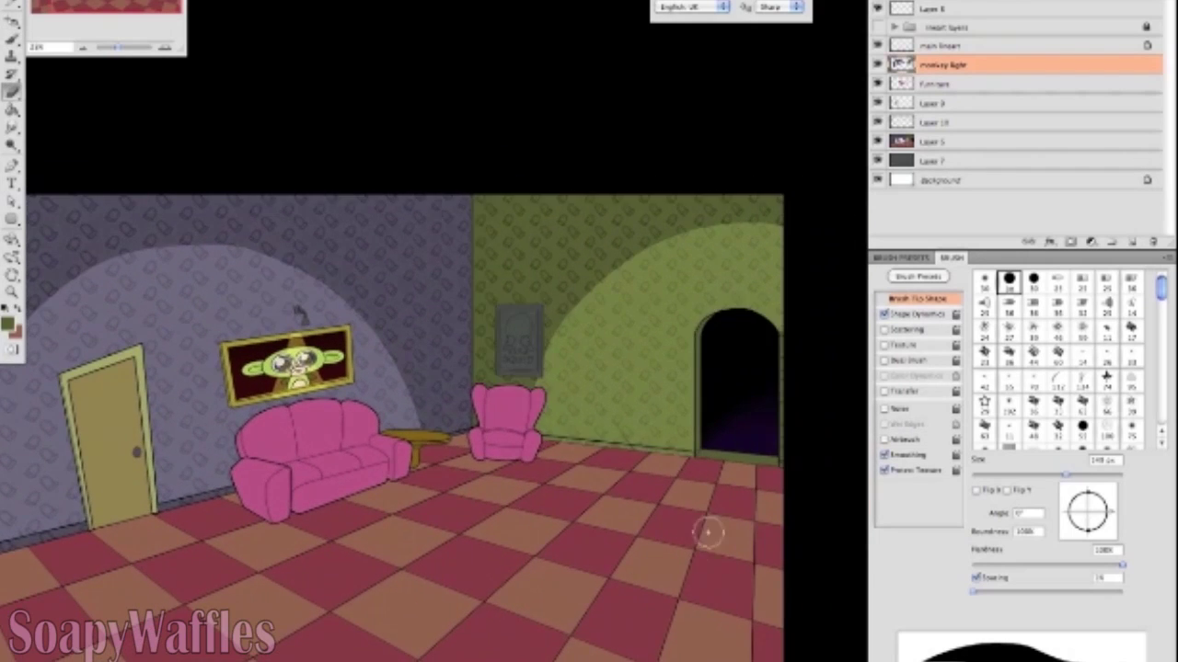
key(b)
scroll(635, 440, left, 5)
key(ctrl+d)
Extend the purple wall's patch of light over the skirting board beneath it.
scroll(635, 440, left, 5)
key(g)
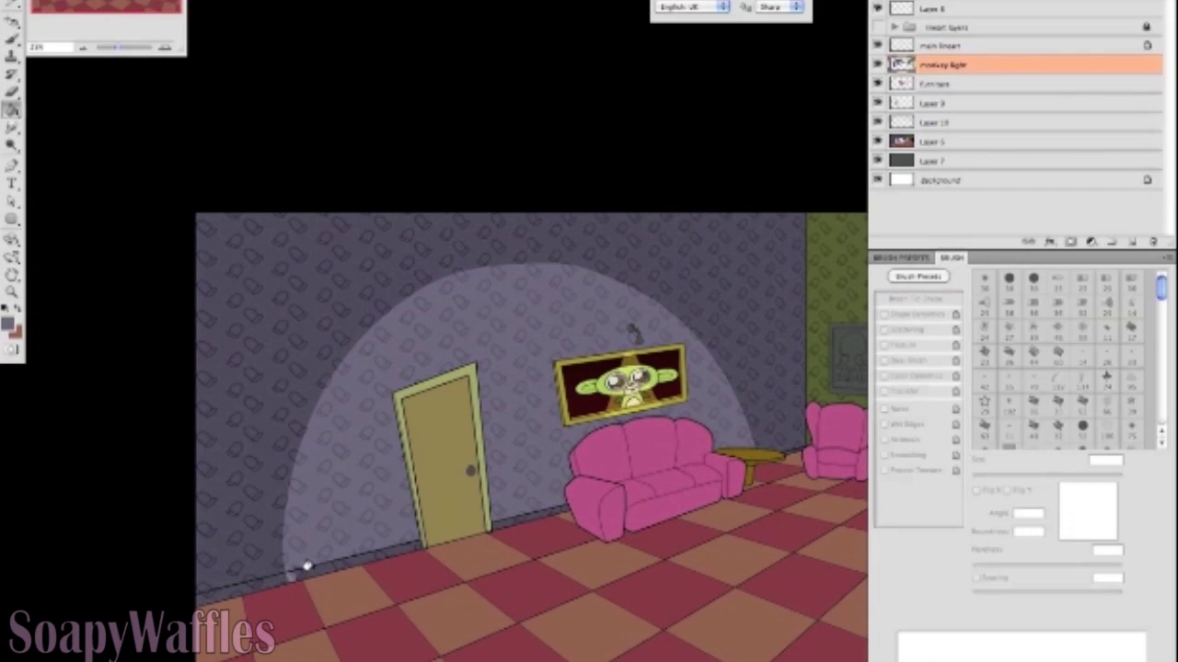
key(b)
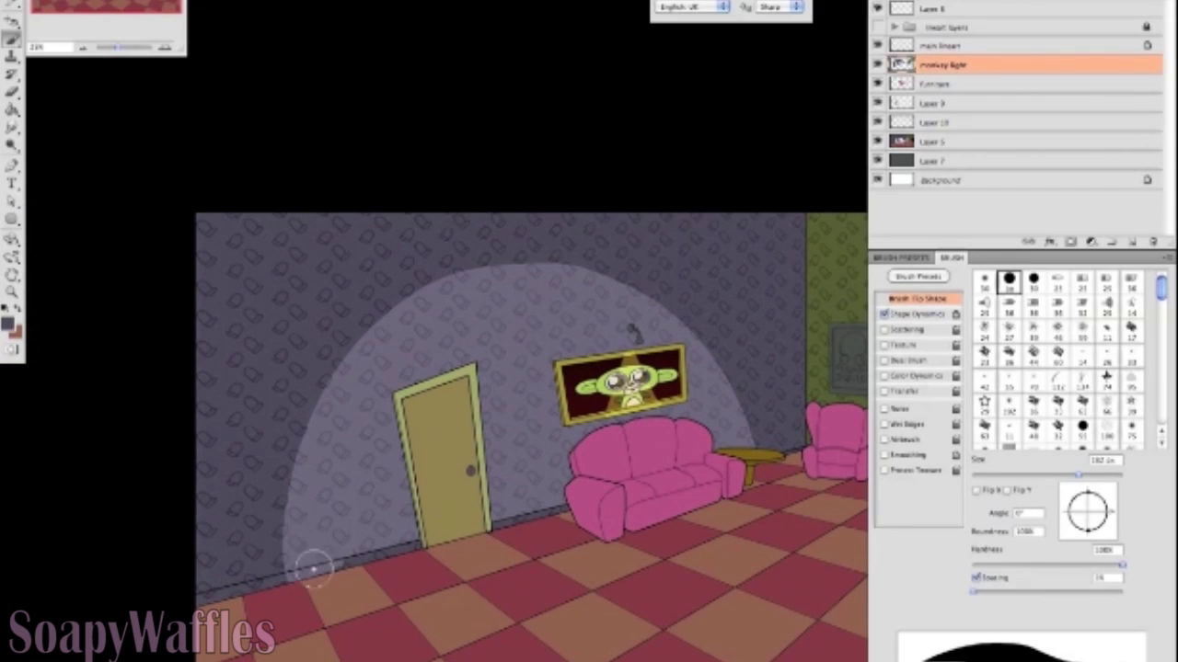
Try painting lighter brush strokes across the checkered floor on the monkey light layer.
mouse_move(437, 600)
mouse_down()
mouse_move(407, 623)
mouse_move(589, 575)
mouse_up()
key(ctrl+z)
key(])
key(ctrl+z)
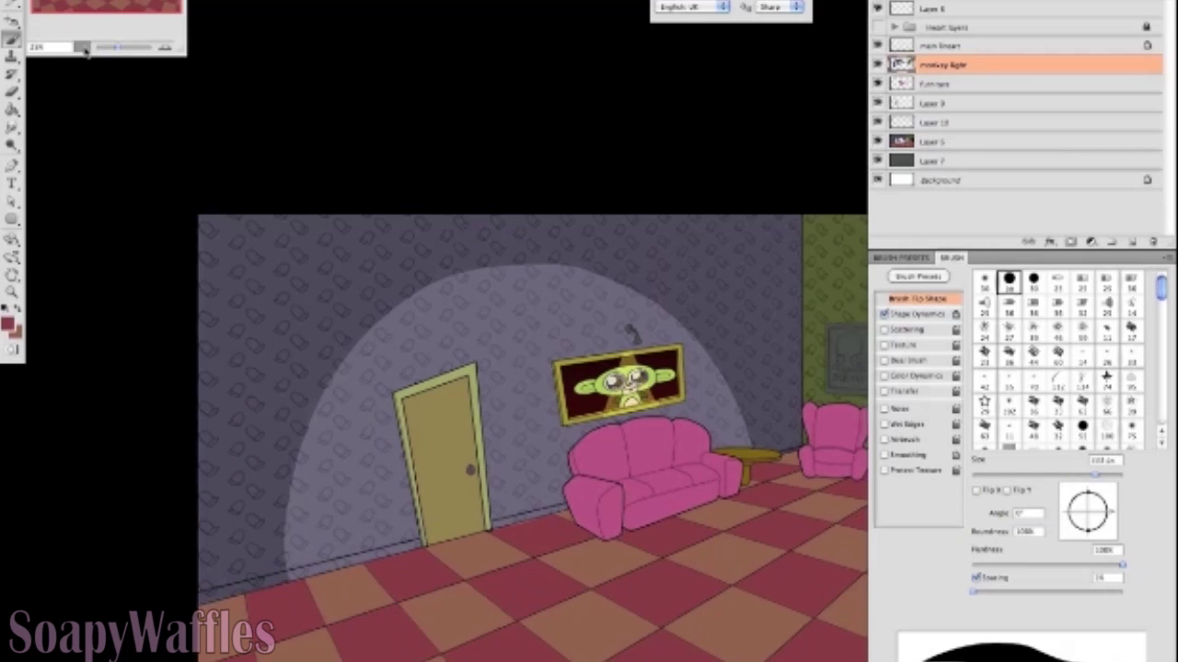
key(ctrl+minus)
mouse_move(559, 509)
mouse_down()
mouse_move(758, 581)
mouse_move(419, 556)
mouse_move(733, 591)
mouse_move(456, 576)
mouse_move(642, 607)
mouse_move(392, 580)
mouse_up()
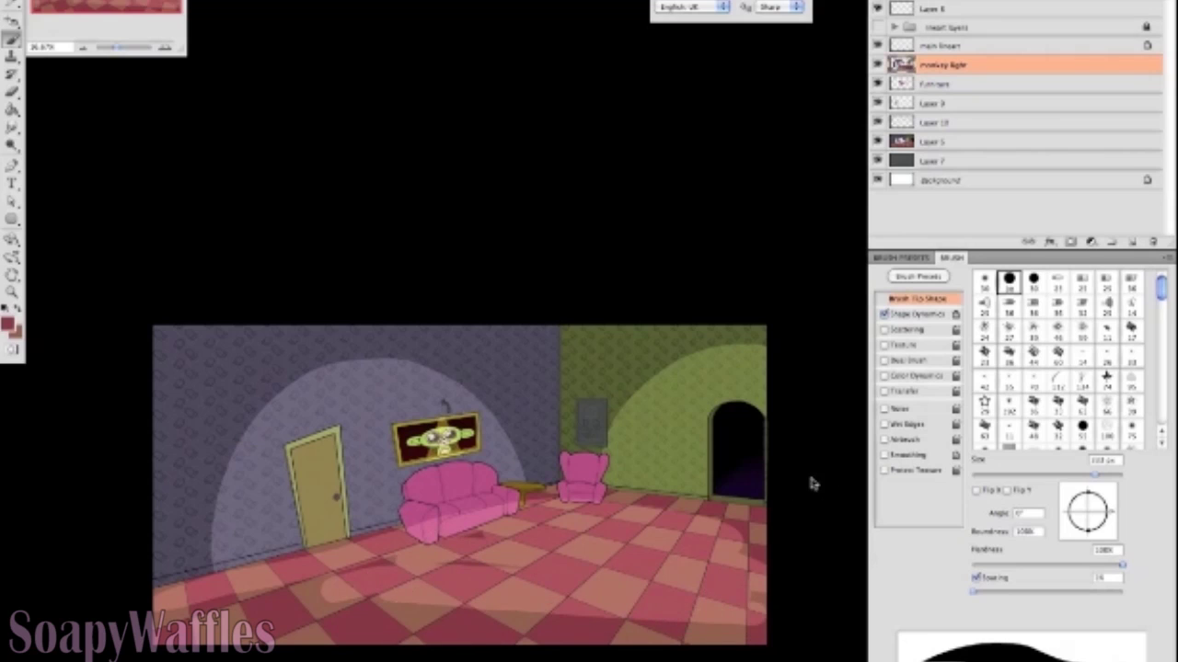
key(ctrl+z)
mouse_move(184, 625)
mouse_down()
mouse_move(487, 539)
mouse_move(452, 552)
mouse_move(661, 532)
mouse_move(763, 631)
mouse_move(665, 573)
mouse_move(657, 636)
mouse_move(609, 630)
mouse_move(560, 573)
mouse_move(545, 531)
mouse_move(519, 553)
mouse_up()
key(ctrl+z)
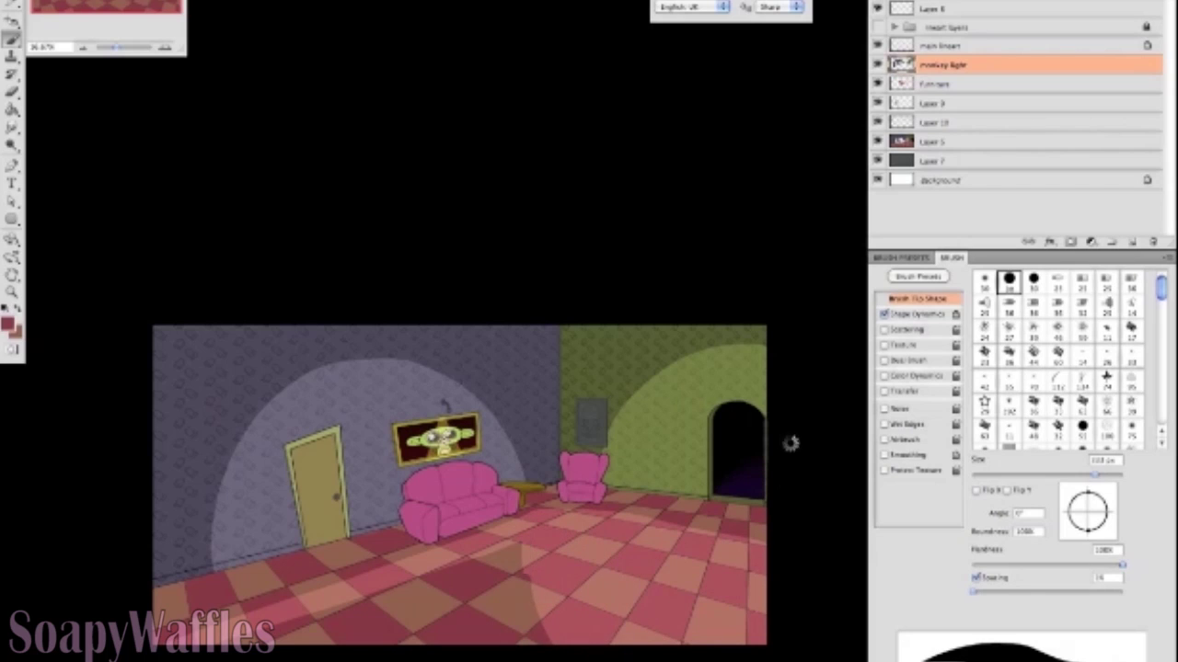
key(ctrl+z)
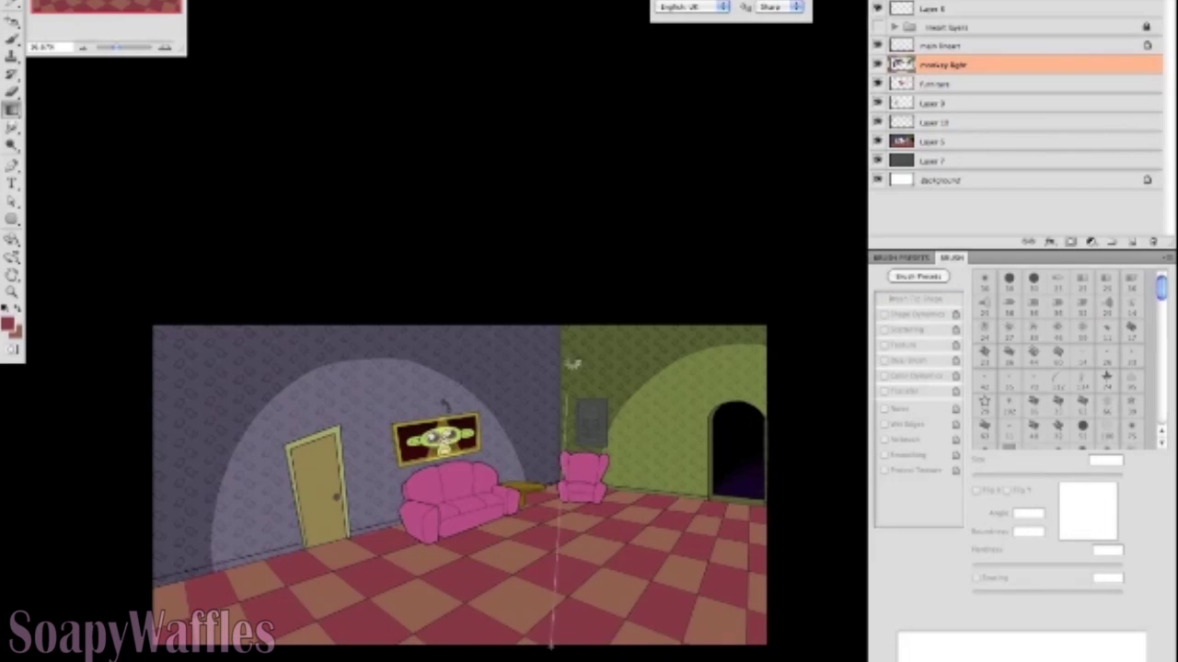
Duplicate the monkey light layer, move the copy below Layer 10 and clip it to the layer beneath.
click(877, 143)
click(878, 143)
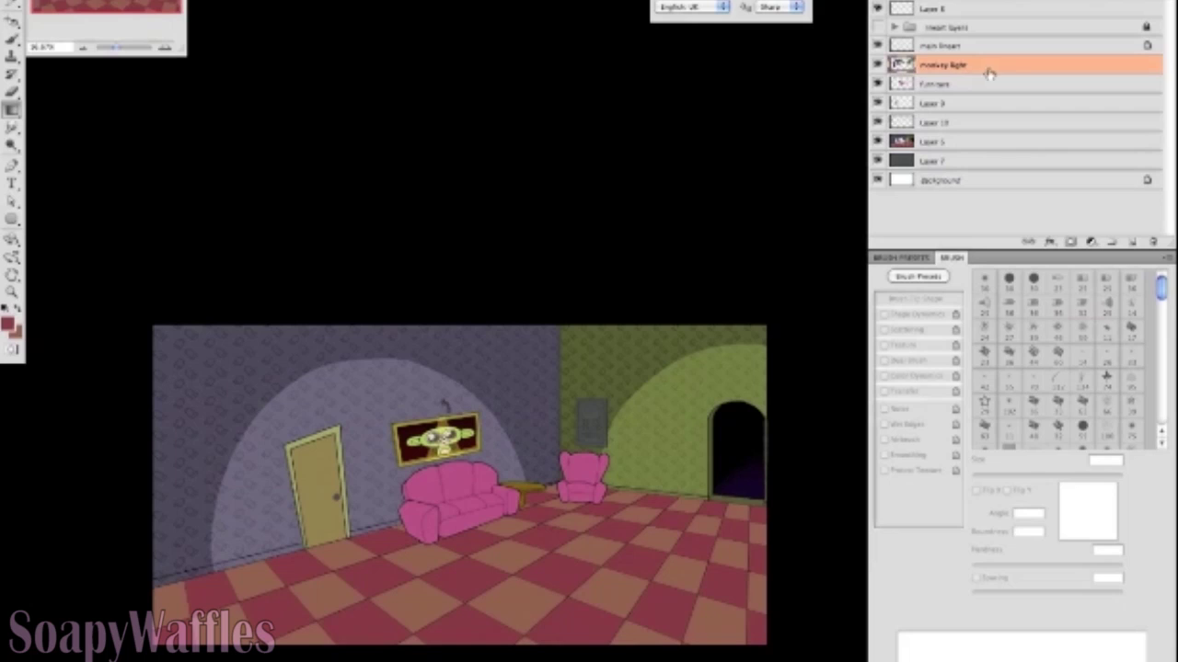
drag(907, 70, 1132, 241)
drag(984, 122, 972, 138)
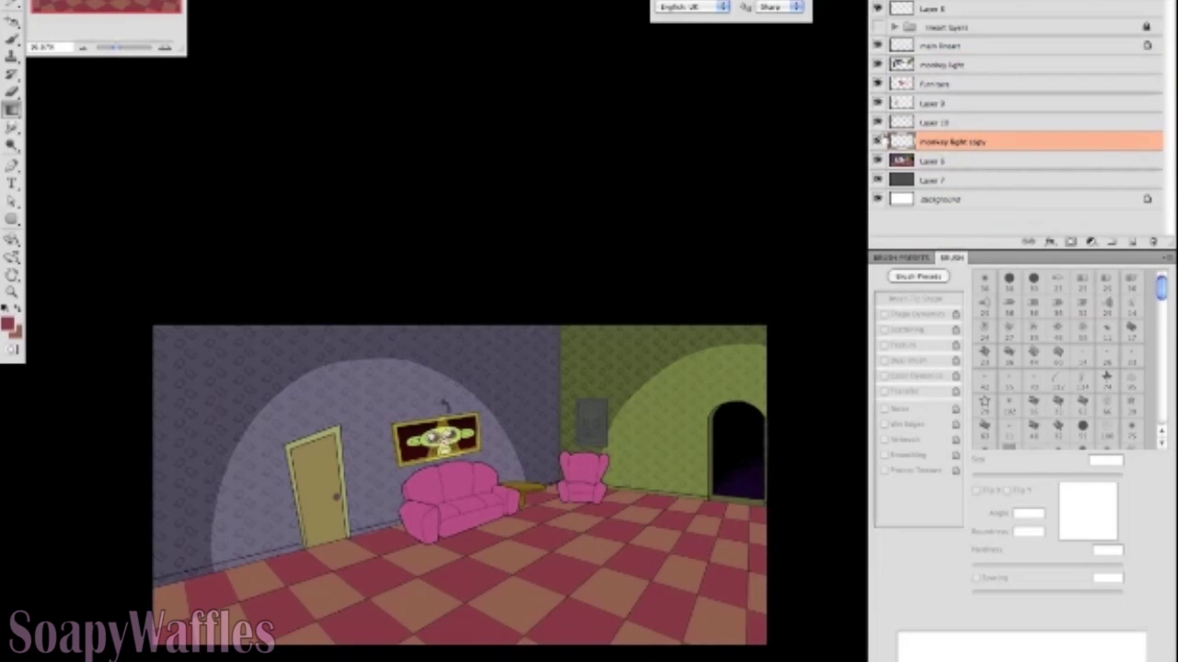
right_click(934, 141)
click(998, 311)
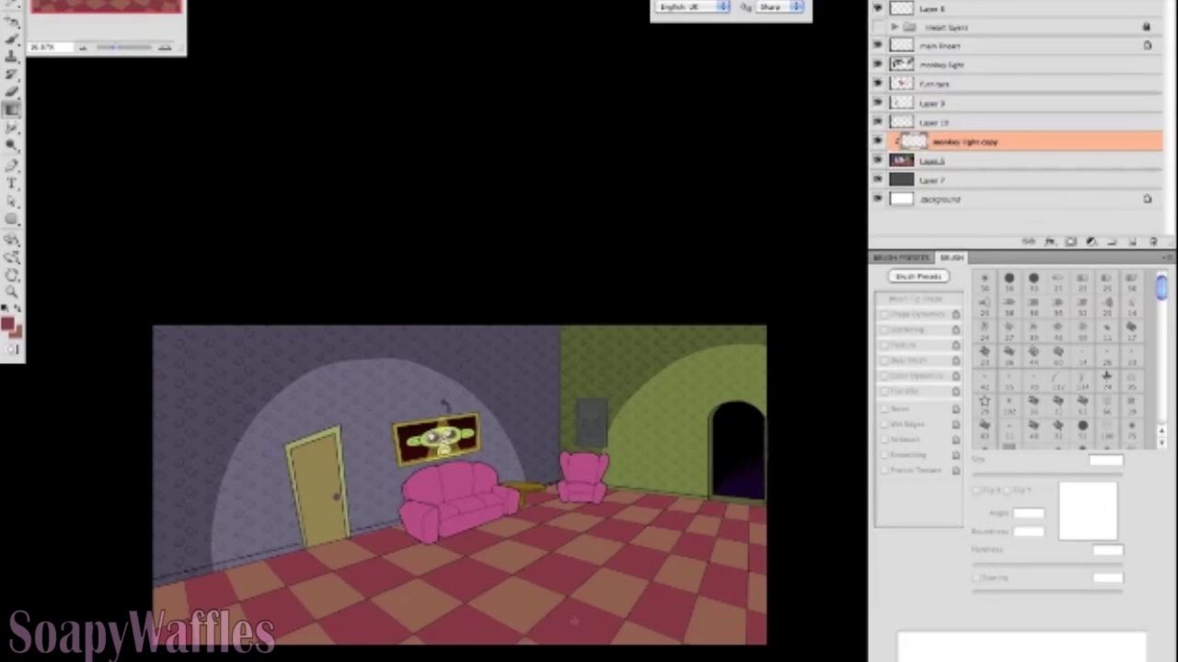
Select both walls with the wallpaper hidden, invert the selection and apply a lightening gradient to the floor.
click(382, 483)
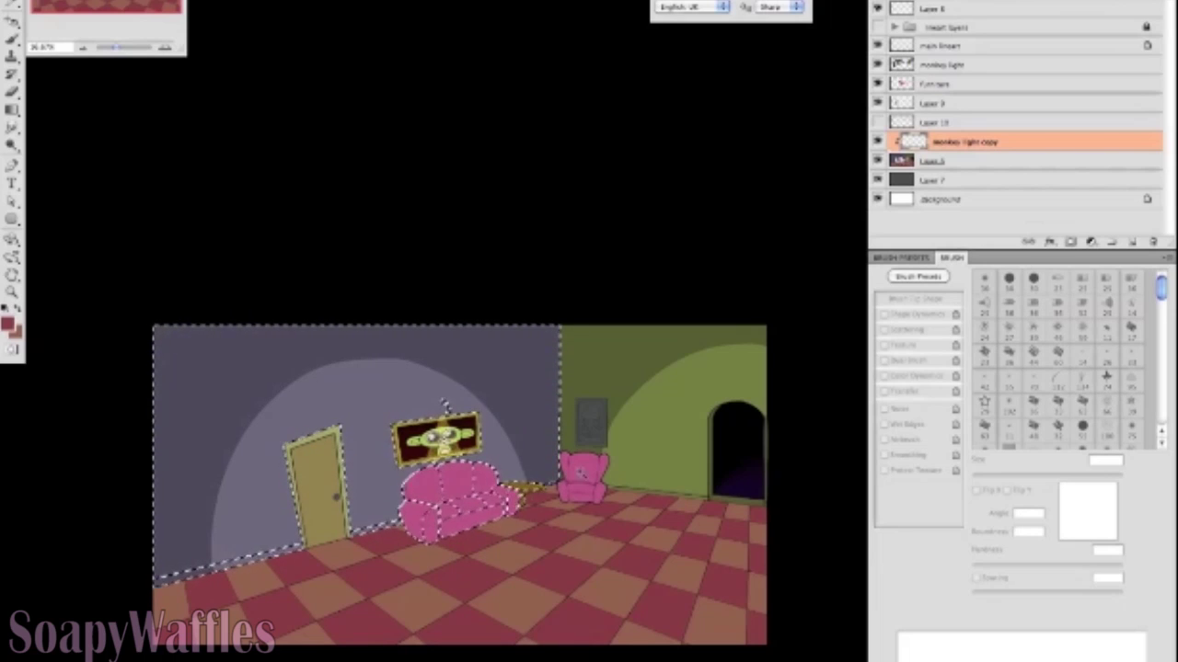
shift+click(626, 423)
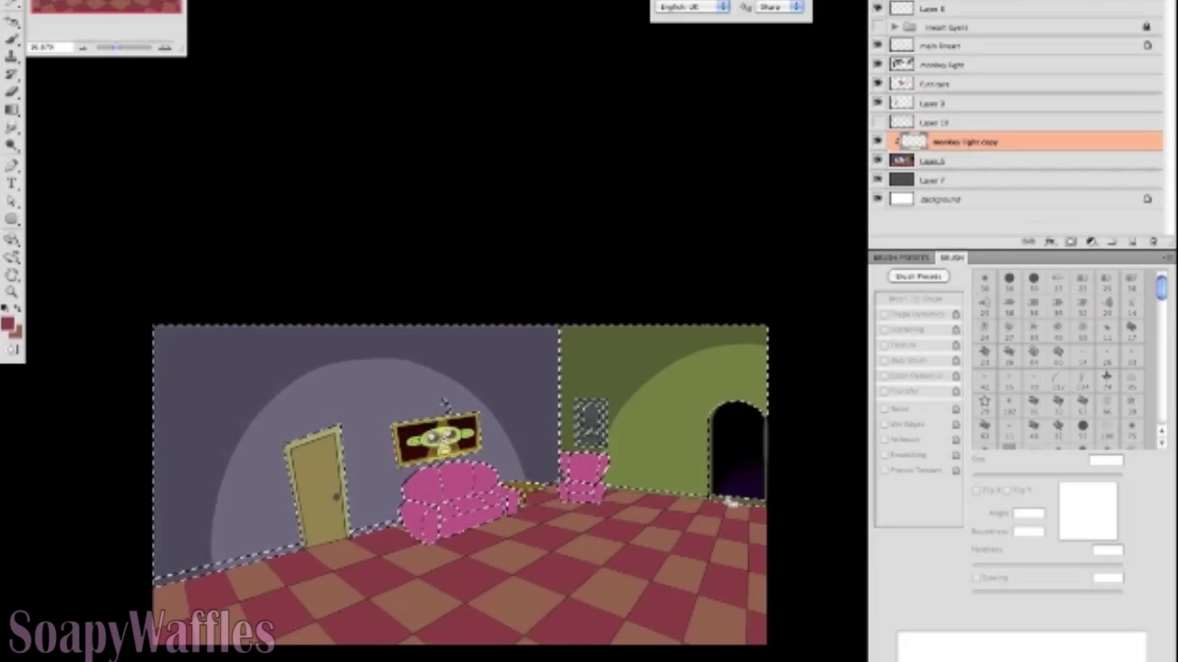
key(ctrl+minus)
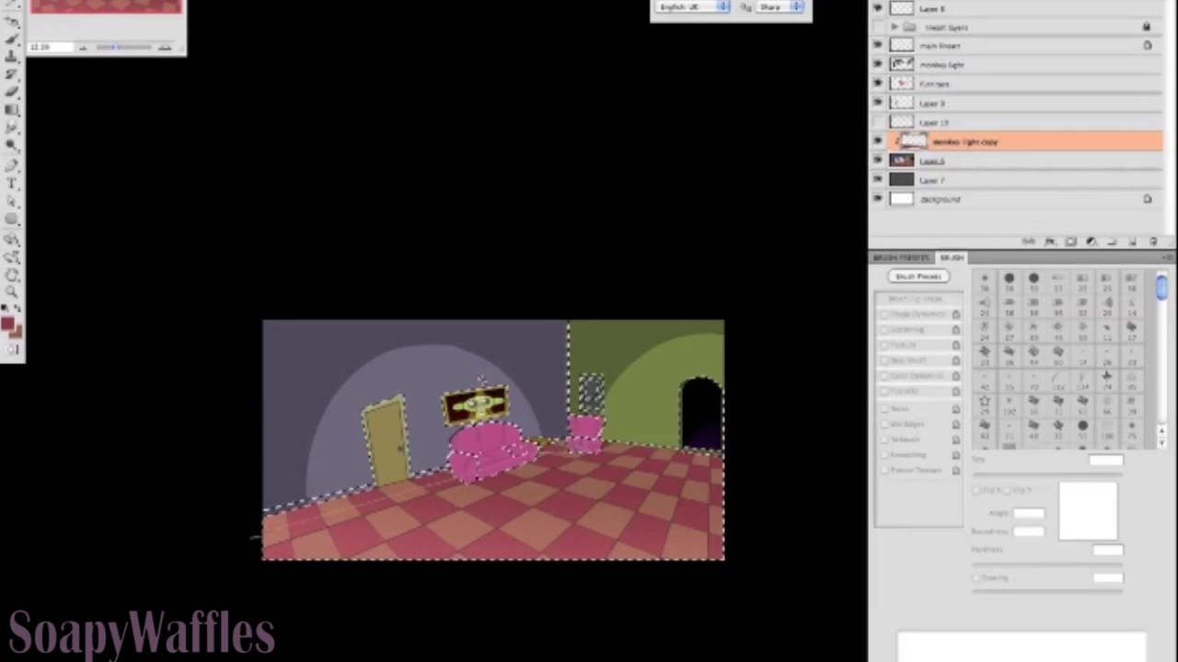
key(ctrl+z)
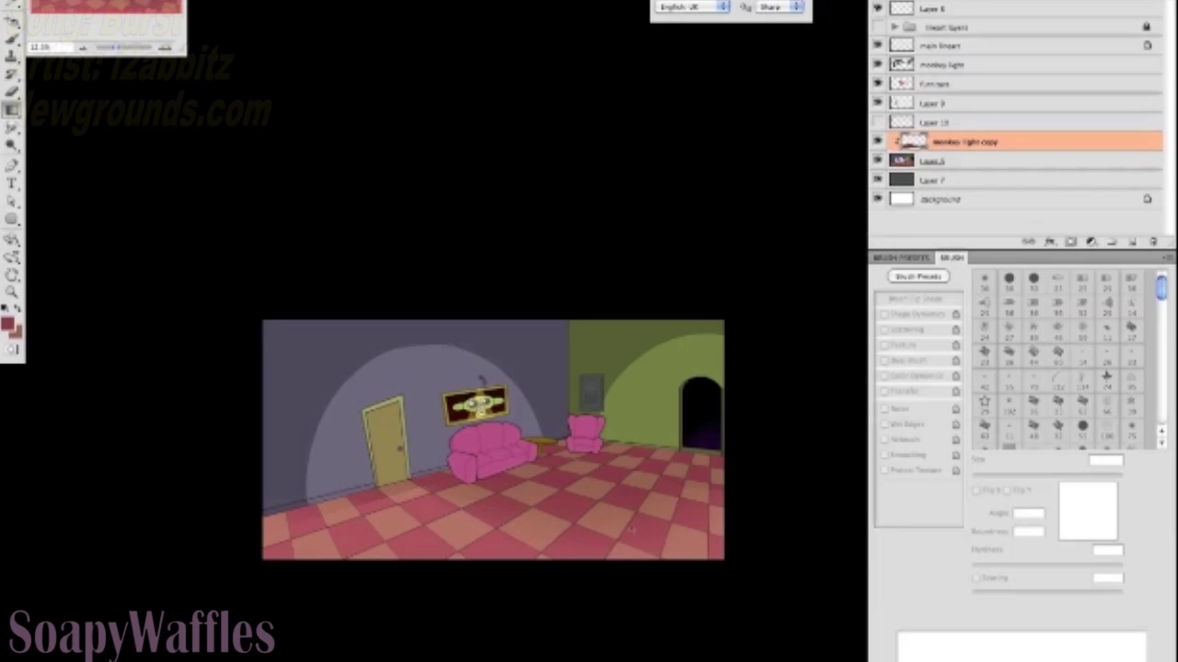
Try a gradient that darkens the checkered floor towards the front of the room.
click(582, 347)
drag(581, 347, 576, 195)
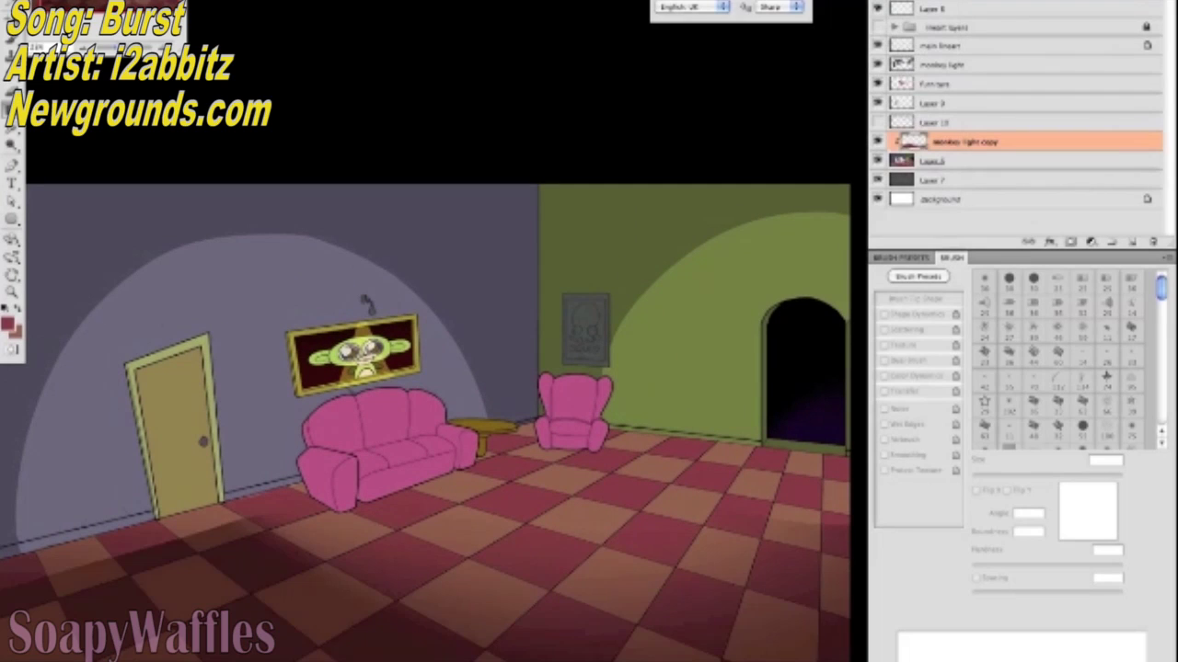
key(ctrl+z)
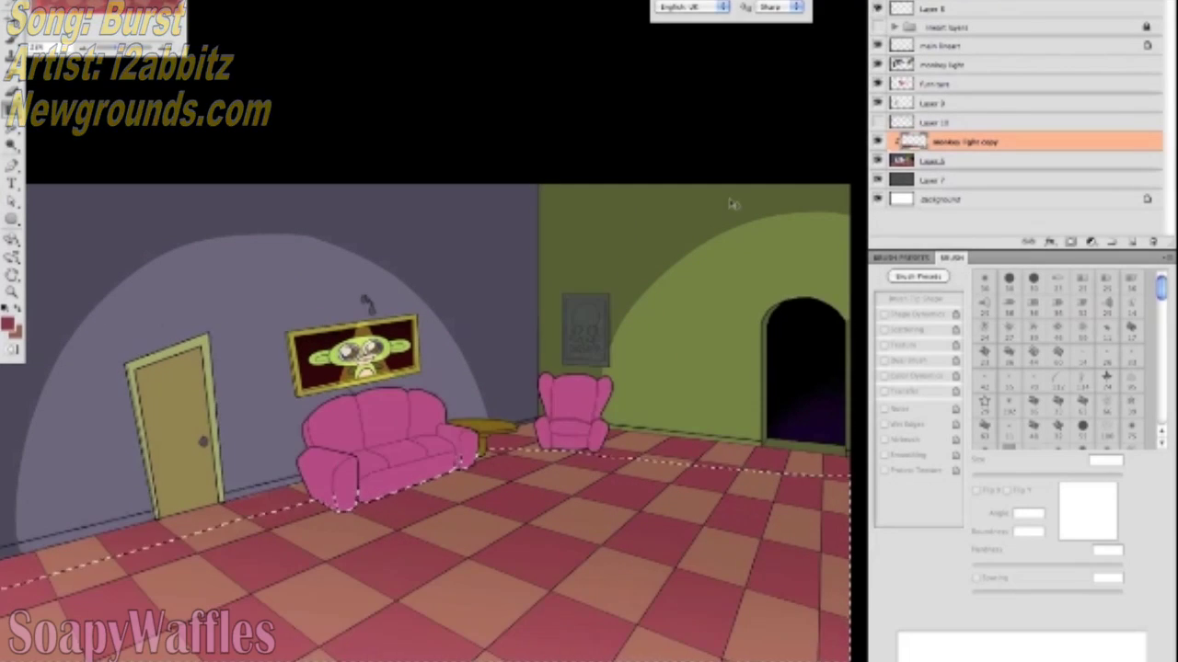
Change the blending mode and apply a gradient that darkens the floor towards its front edge.
scroll(732, 203, down, 5)
click(919, 7)
click(911, 92)
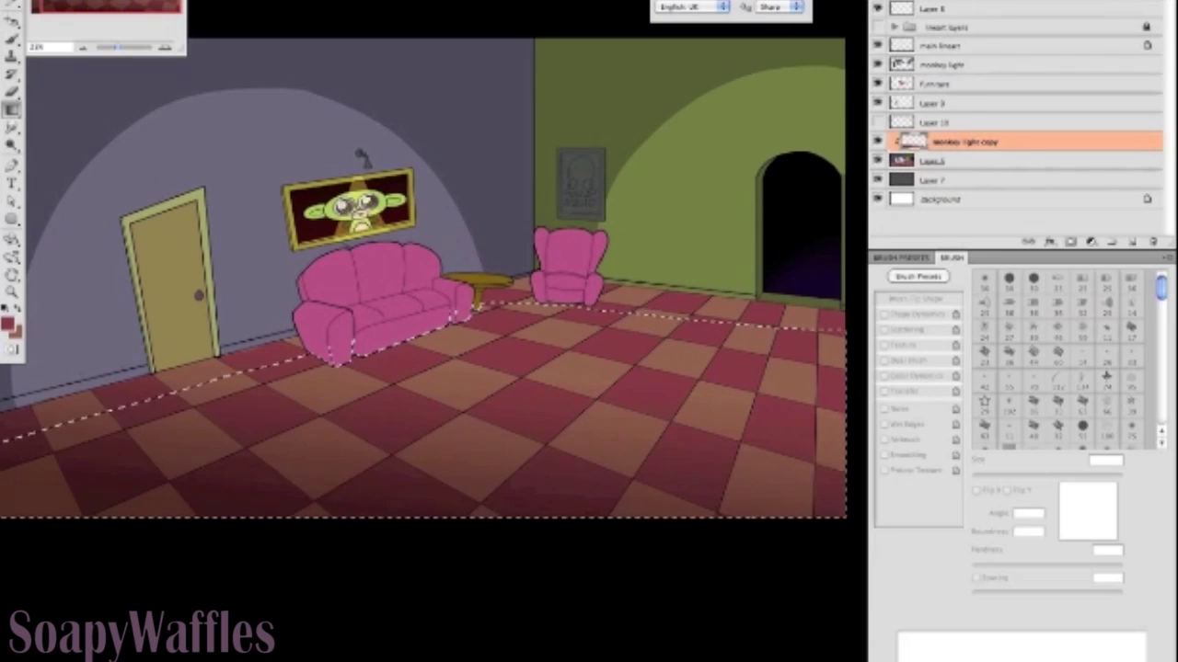
key(ctrl+z)
scroll(762, 377, up, 3)
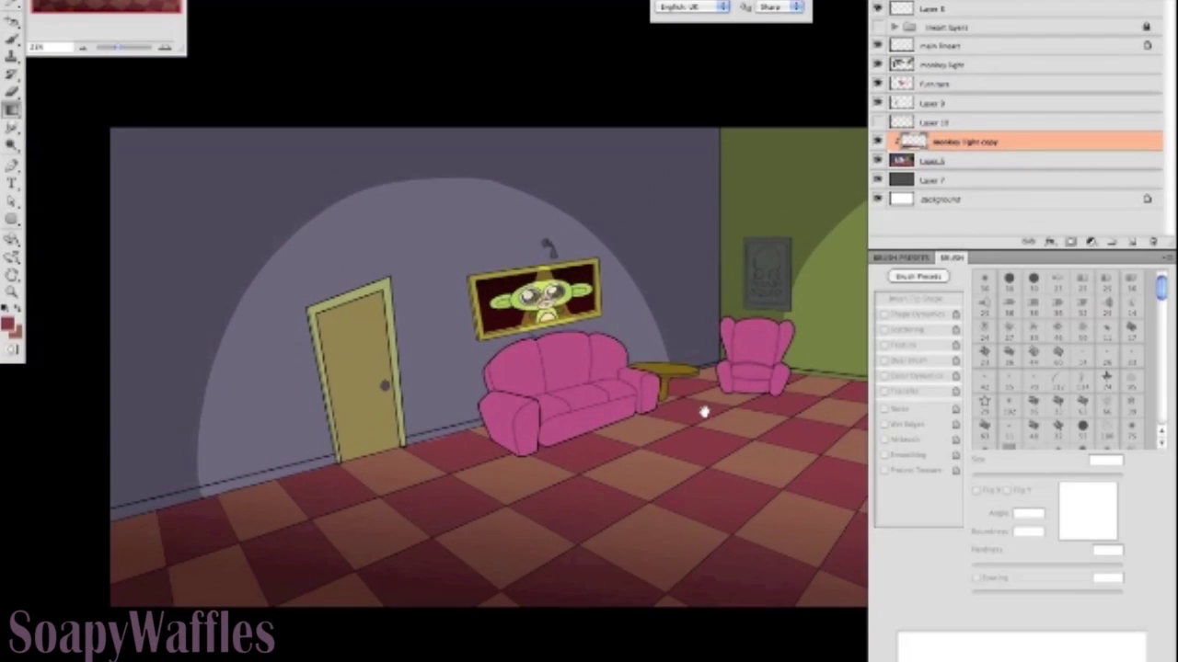
Try selecting the floor tiles along the back of the room between the sofa and the archway.
scroll(703, 411, right, 5)
scroll(644, 376, up, 5)
shift+click(497, 487)
shift+click(588, 473)
shift+click(671, 469)
shift+click(432, 502)
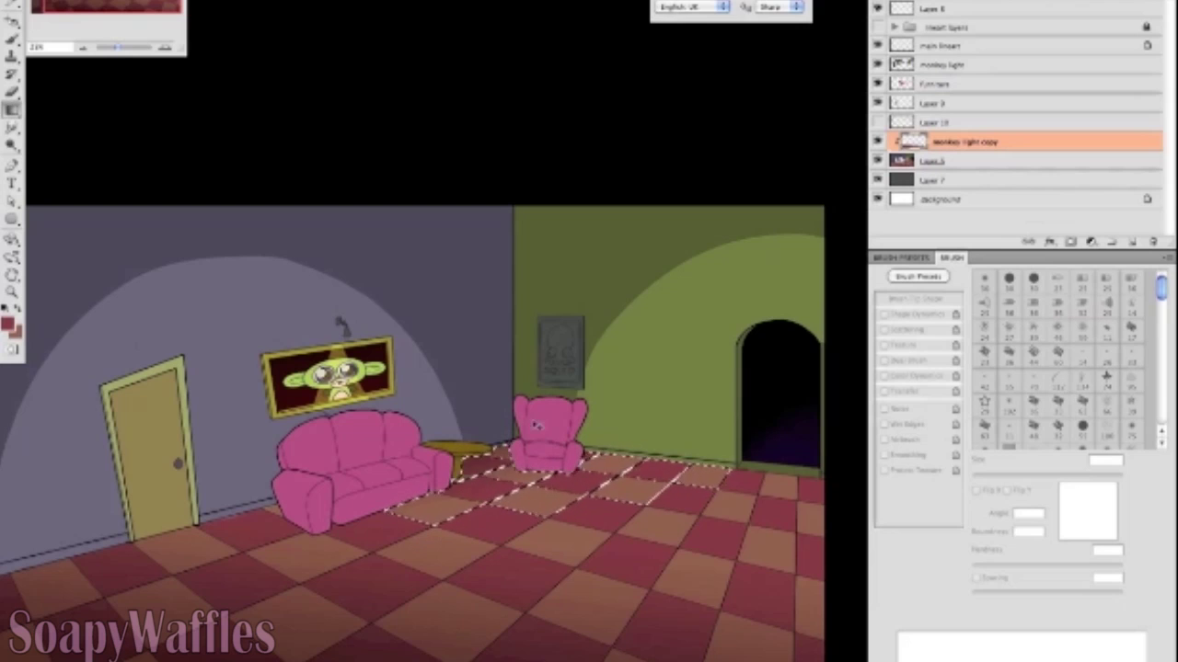
key(ctrl+d)
scroll(552, 414, up, 2)
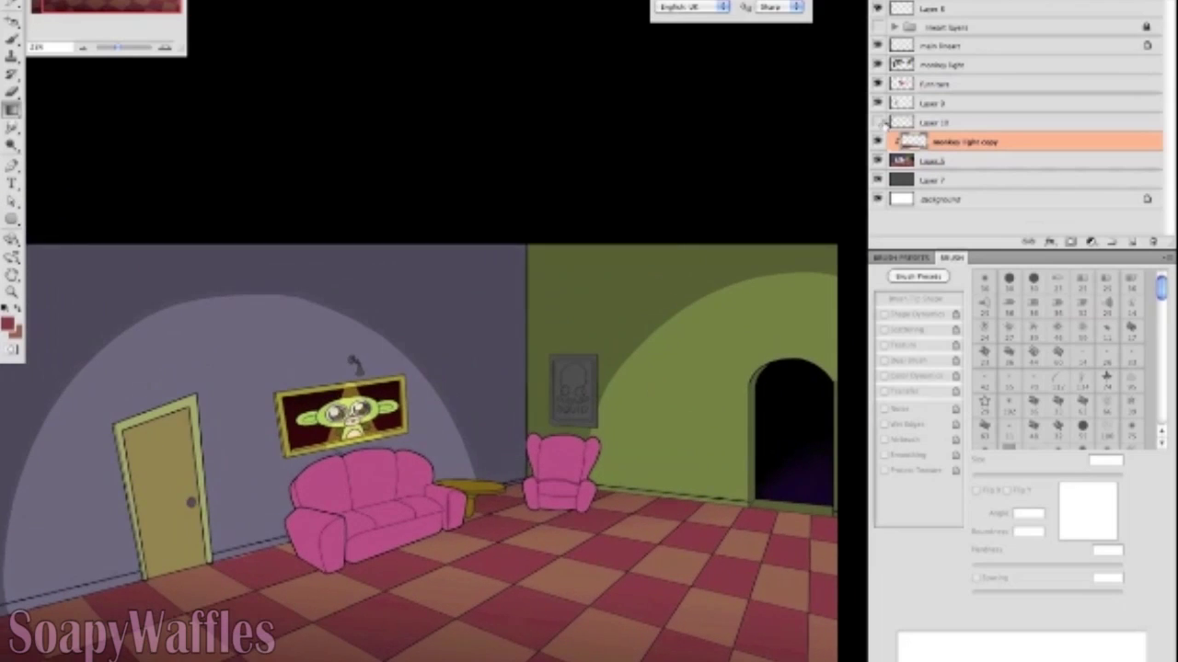
Show the wallpaper pattern on Layer 10 again and make the furniture layer active for painting.
click(878, 123)
scroll(742, 253, down, 1)
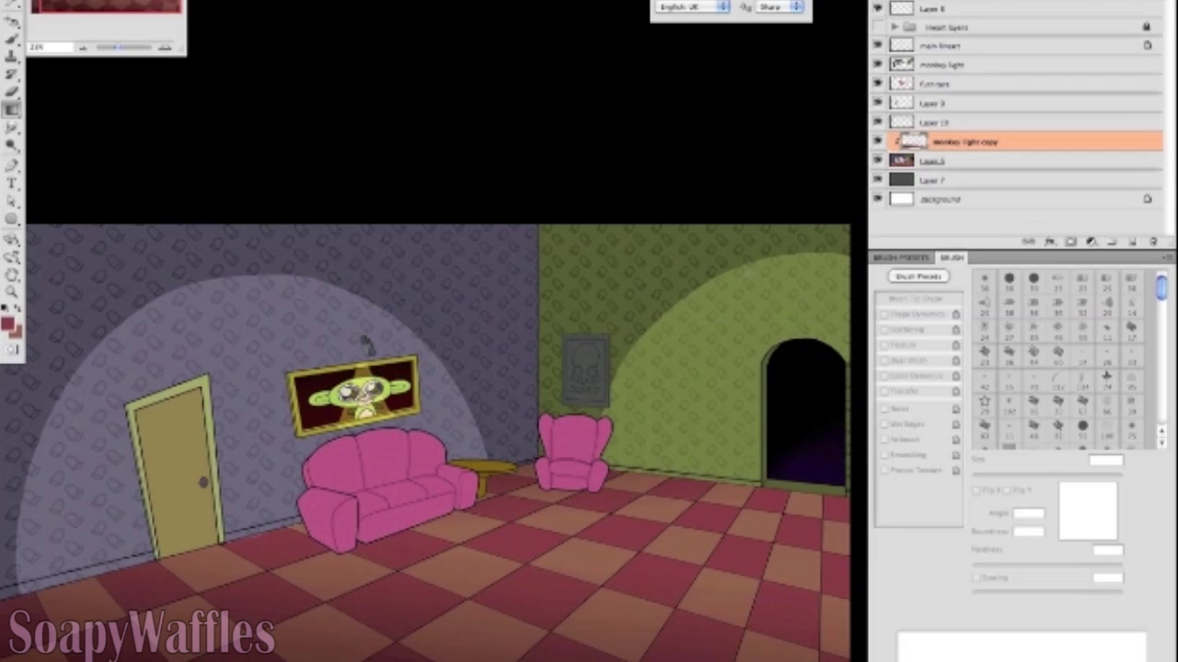
key(b)
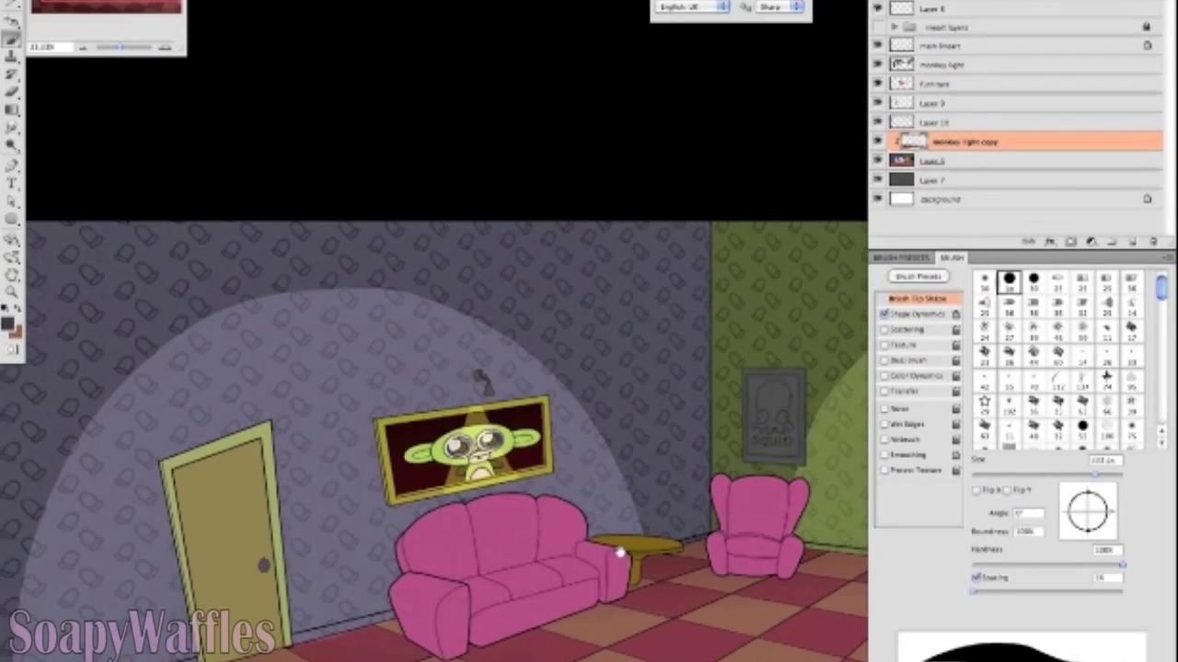
click(164, 48)
key(alt+bracketright)
key(alt+bracketright)
key(alt+bracketright)
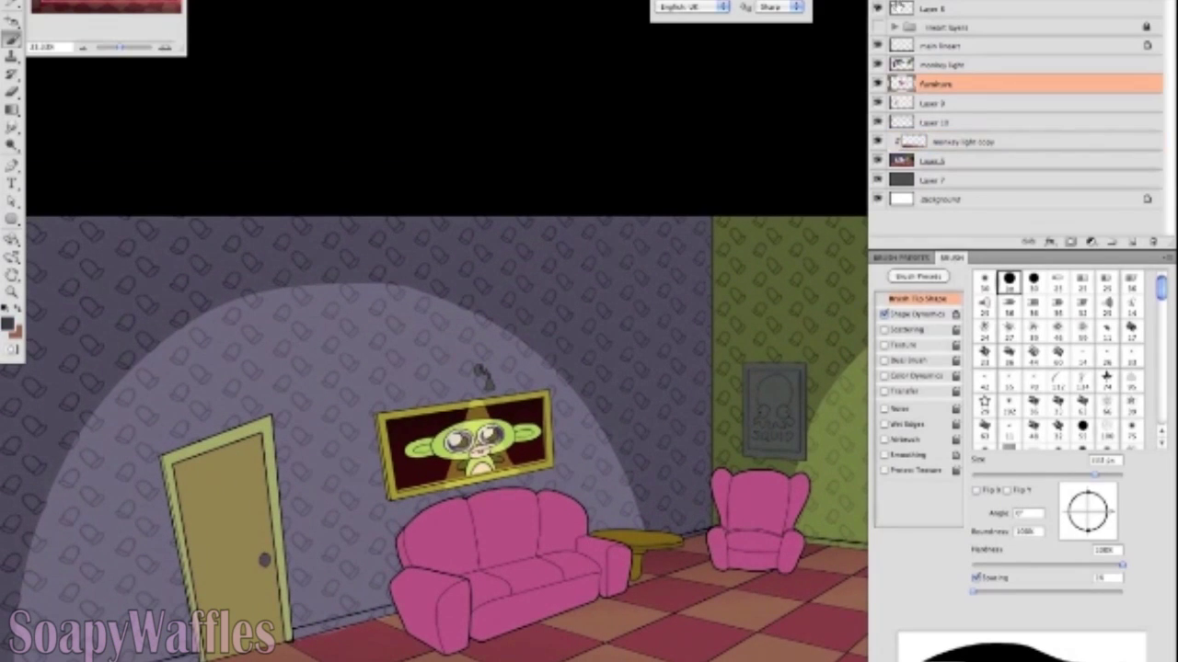
Undo the trial stroke on the sofa's armrest and add a new layer clipped to the furniture layer.
scroll(447, 658, up, 4)
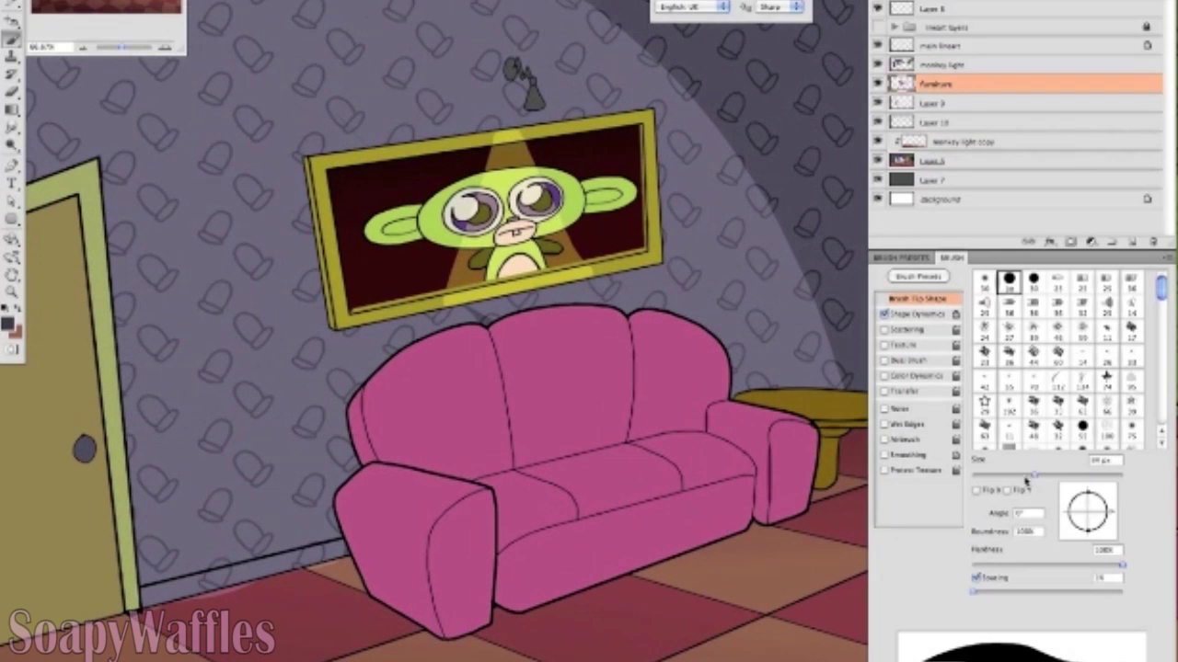
drag(460, 542, 440, 575)
key(ctrl+z)
key(ctrl+shift+alt+n)
right_click(975, 28)
click(1022, 257)
click(920, 1)
click(903, 18)
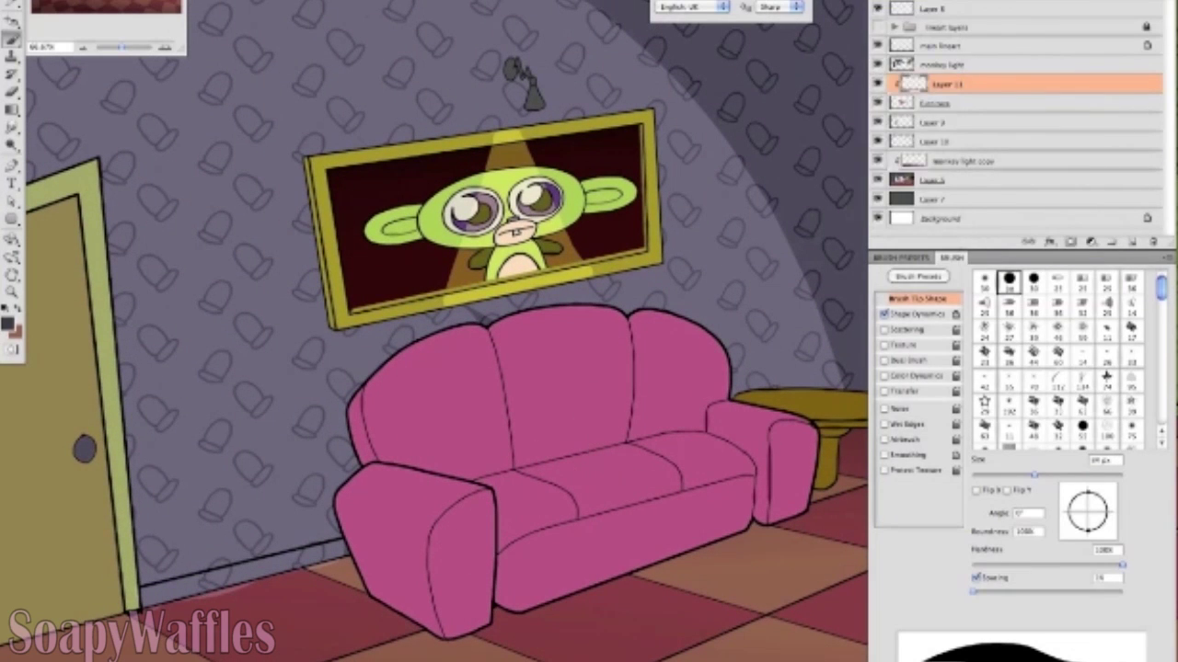
Replace the overly dark armrest shading by filling both armrest fronts and the sofa's base with a darker magenta.
drag(480, 523, 448, 589)
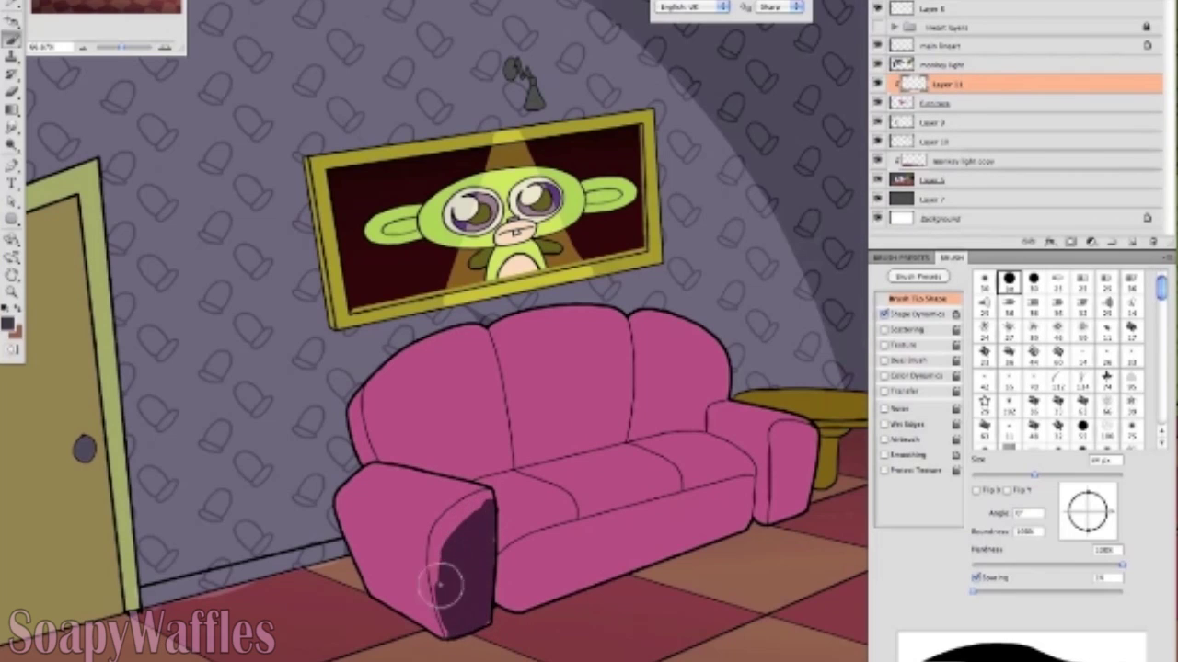
key(ctrl+z)
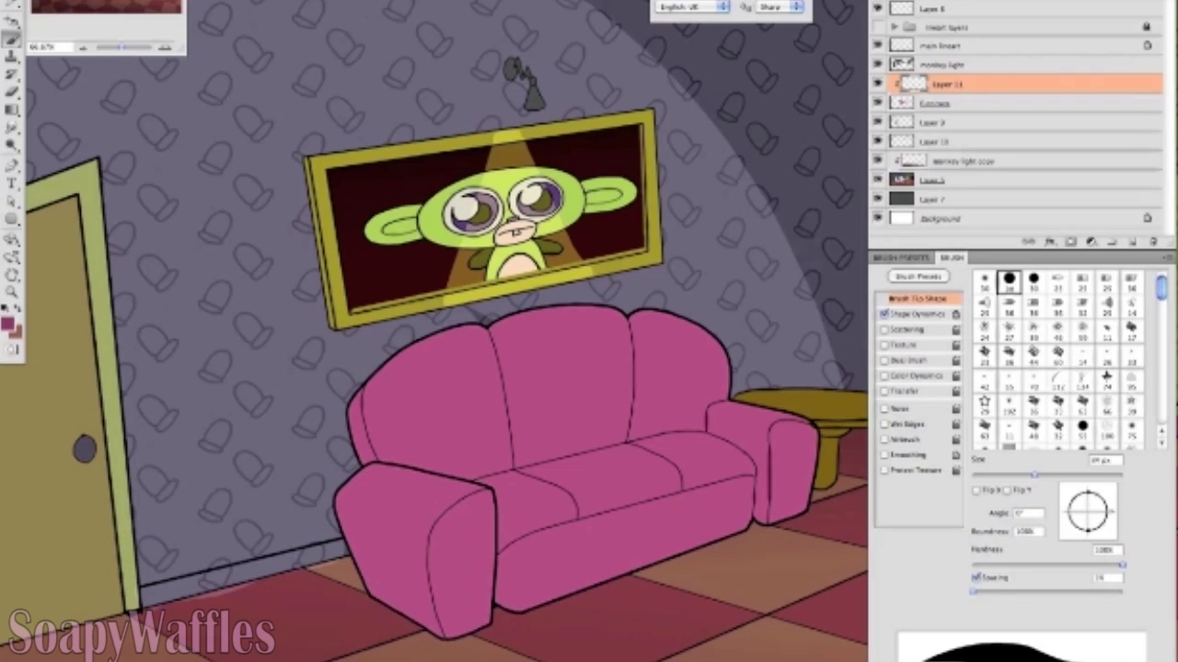
right_click(1003, 99)
key(Escape)
key(g)
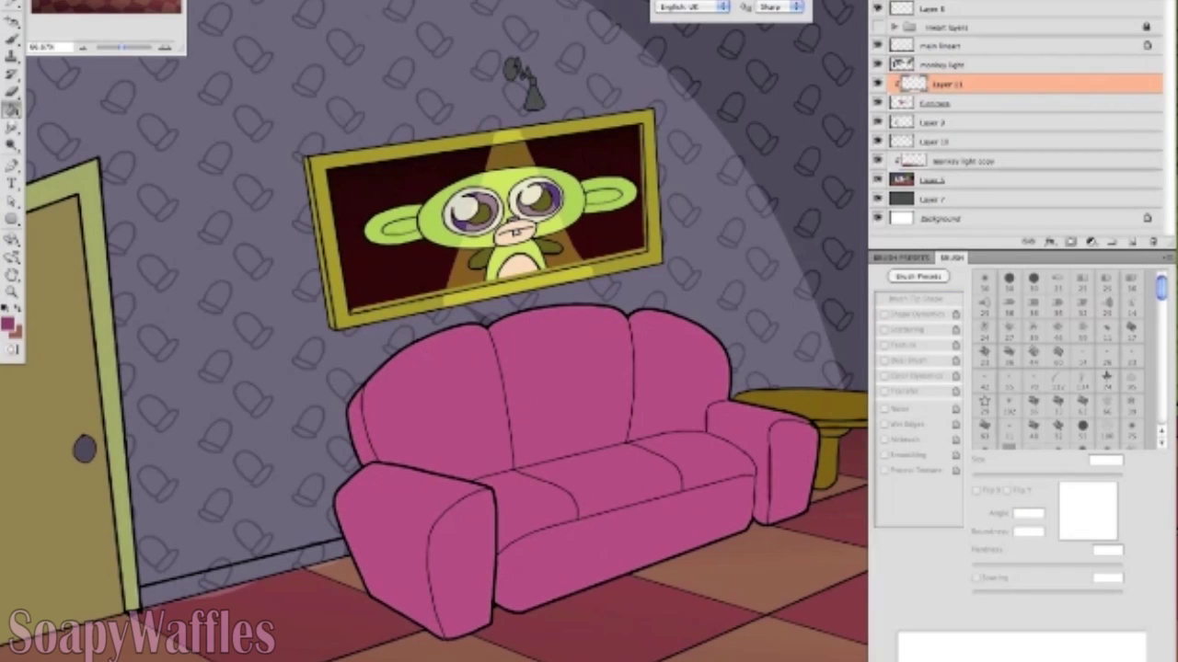
click(460, 561)
click(533, 521)
click(747, 465)
Paint the darker magenta over the sofa's backrest and the sides of its armrests, leaving the seat and upper edges light.
key(b)
key(g)
click(727, 418)
key(ctrl+z)
key(b)
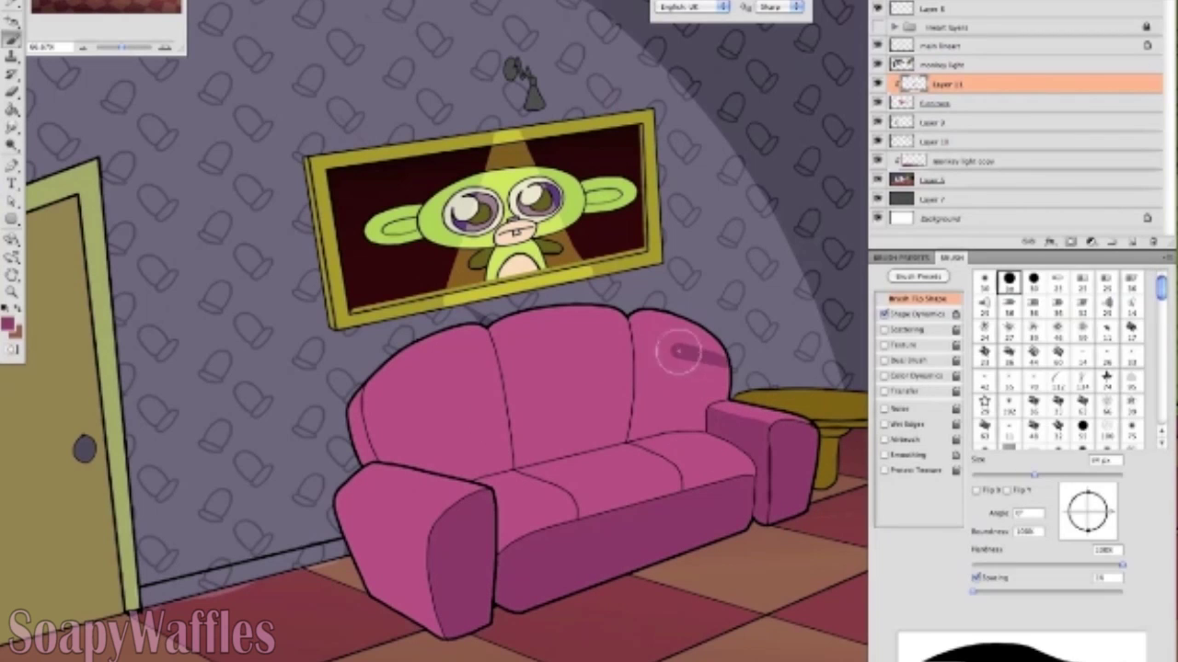
mouse_move(666, 340)
mouse_down()
mouse_move(478, 348)
mouse_move(386, 456)
mouse_move(671, 368)
mouse_move(692, 348)
mouse_move(350, 413)
mouse_move(526, 371)
mouse_up()
mouse_move(368, 497)
mouse_down()
mouse_move(429, 547)
mouse_move(414, 616)
mouse_up()
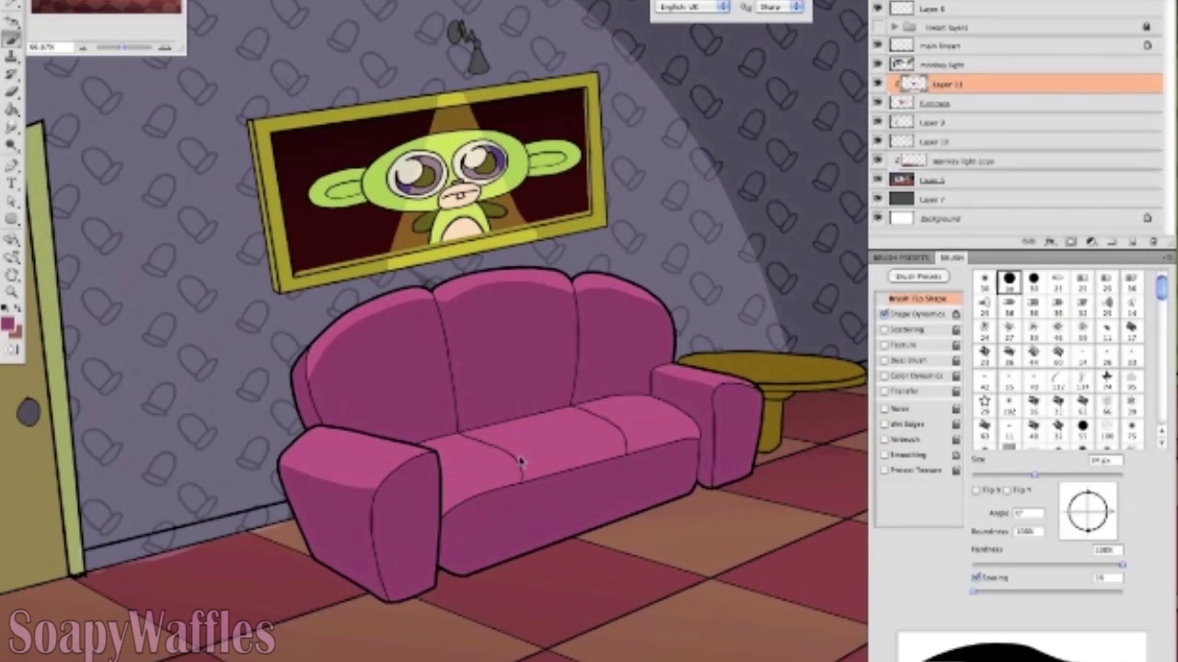
Paint the darker magenta on the armchair's left armrest and along the back of its seat.
scroll(618, 451, right, 3)
scroll(534, 373, up, 3)
scroll(534, 372, right, 3)
scroll(534, 373, up, 1)
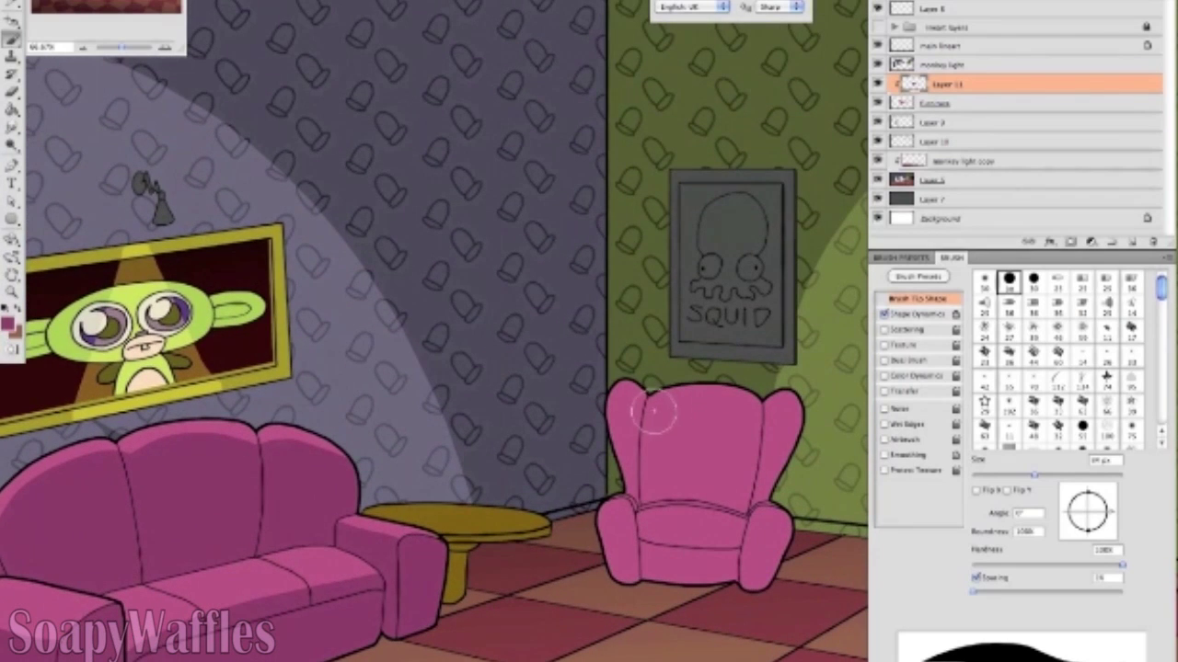
drag(604, 541, 701, 560)
key(ctrl+z)
mouse_move(602, 505)
mouse_down()
mouse_move(624, 576)
mouse_move(636, 574)
mouse_move(614, 523)
mouse_move(628, 518)
mouse_move(676, 519)
mouse_move(645, 520)
mouse_move(667, 514)
mouse_move(679, 528)
mouse_move(649, 529)
mouse_move(738, 534)
mouse_up()
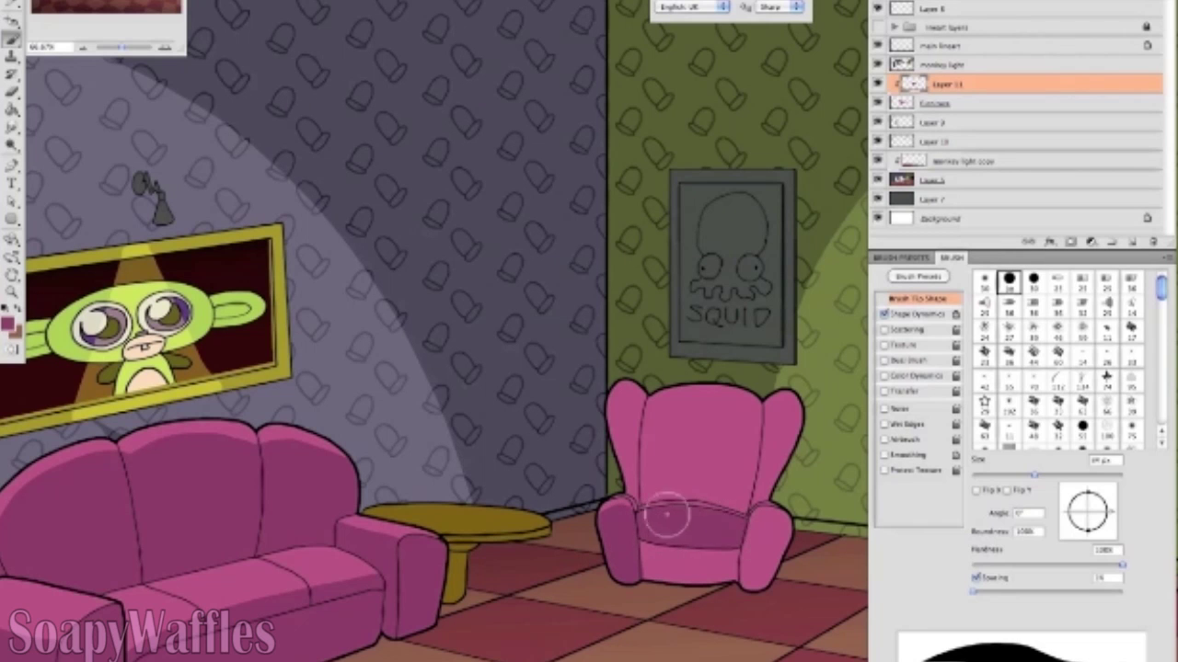
Shade the armchair's backrest, wings, right armrest and front in the darker magenta, leaving thin light edges.
scroll(781, 407, down, 3)
scroll(781, 408, right, 1)
mouse_move(741, 428)
mouse_down()
mouse_move(721, 445)
mouse_move(717, 432)
mouse_move(617, 452)
mouse_move(695, 464)
mouse_move(672, 479)
mouse_move(635, 451)
mouse_move(637, 426)
mouse_move(689, 433)
mouse_move(599, 445)
mouse_move(704, 423)
mouse_move(696, 463)
mouse_up()
scroll(697, 462, up, 3)
scroll(697, 463, left, 1)
mouse_move(621, 488)
mouse_down()
mouse_move(709, 522)
mouse_move(636, 497)
mouse_move(615, 413)
mouse_move(630, 412)
mouse_move(609, 426)
mouse_move(776, 404)
mouse_move(778, 465)
mouse_up()
key(g)
key(b)
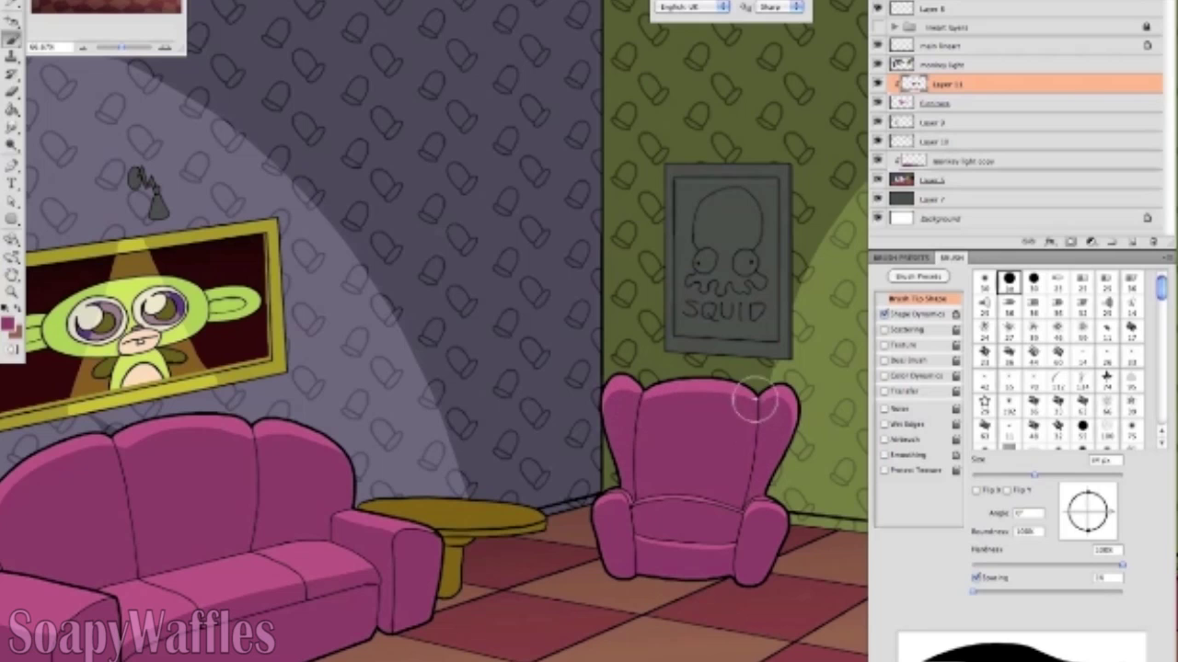
Fill the leg of the round table beside the sofa with a darker olive green.
scroll(760, 399, down, 3)
key(ctrl+minus)
scroll(222, 99, down, 1)
key(ctrl+minus)
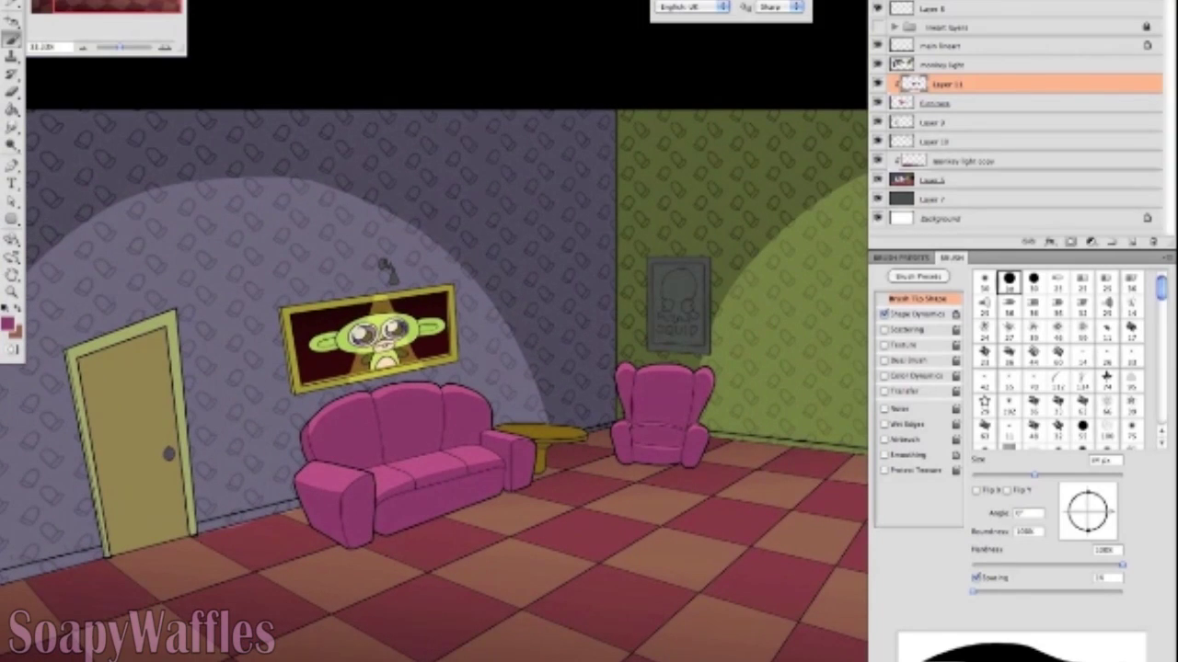
key(v)
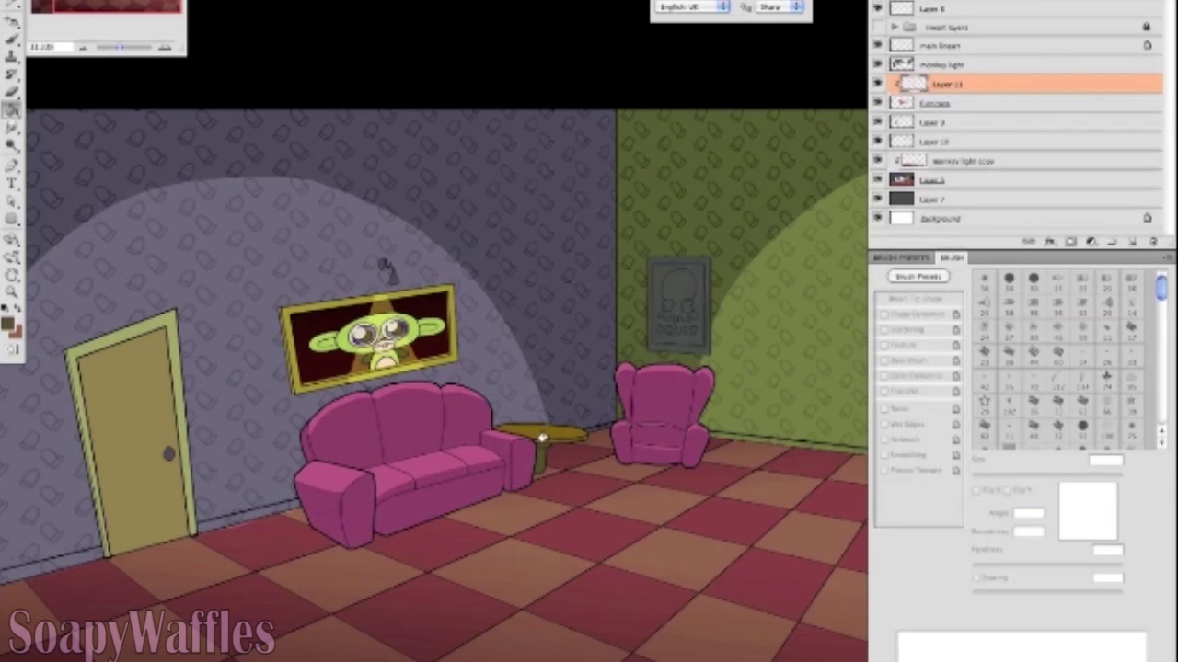
key(ctrl+Tab)
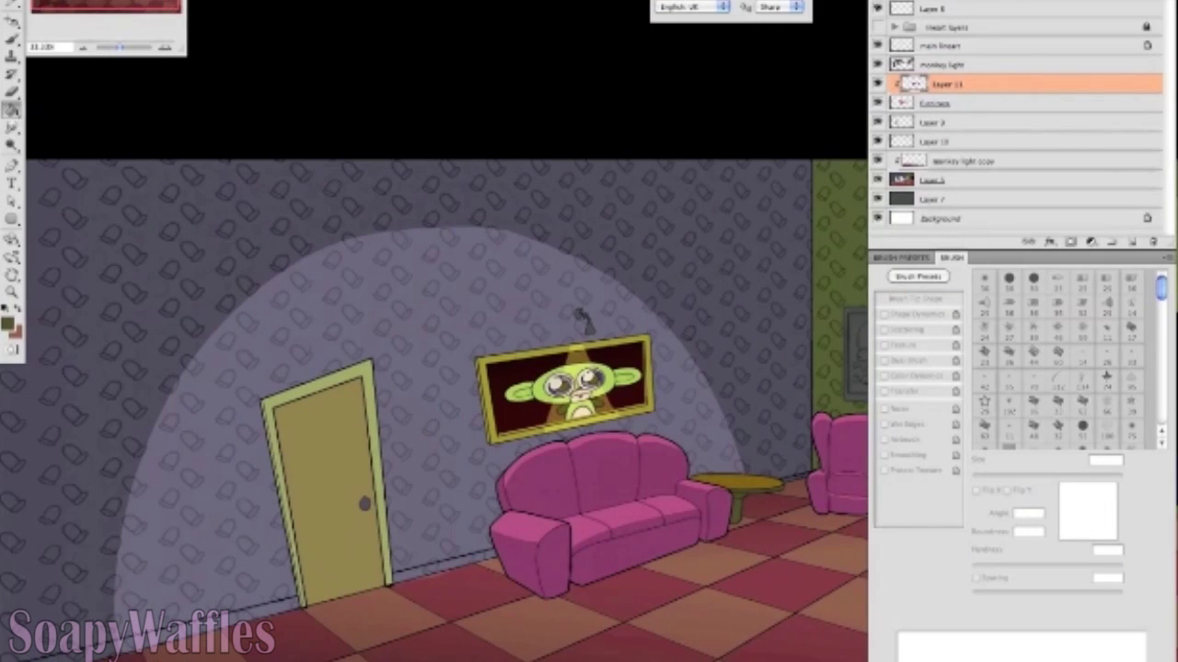
key(b)
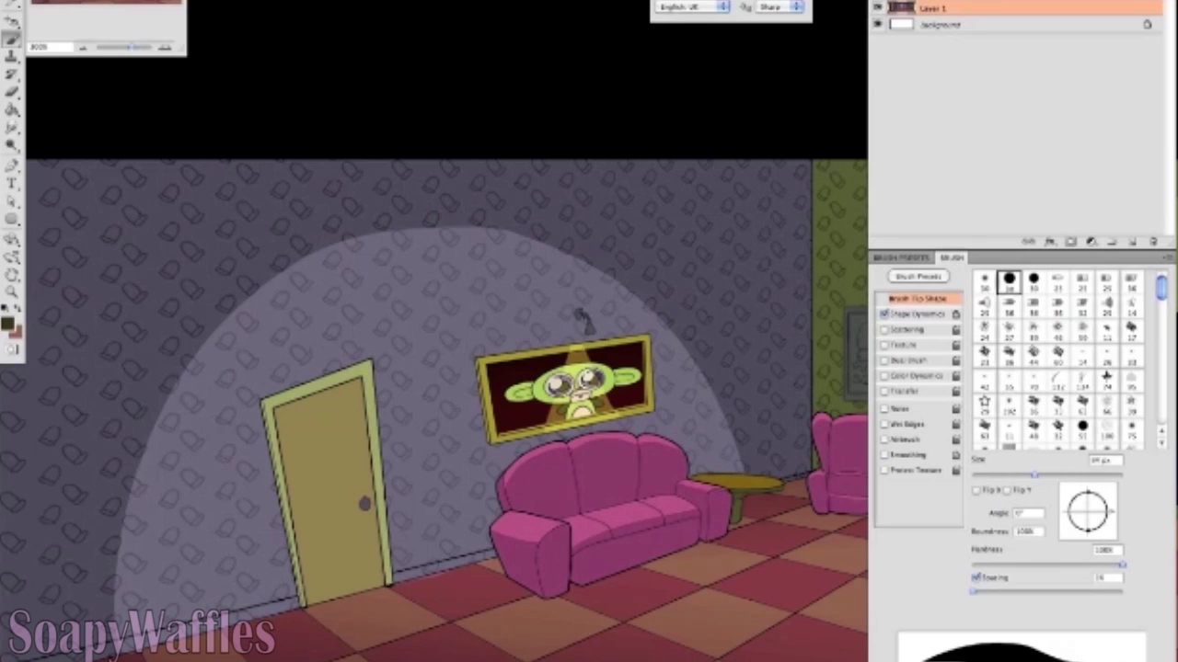
key(ctrl+Tab)
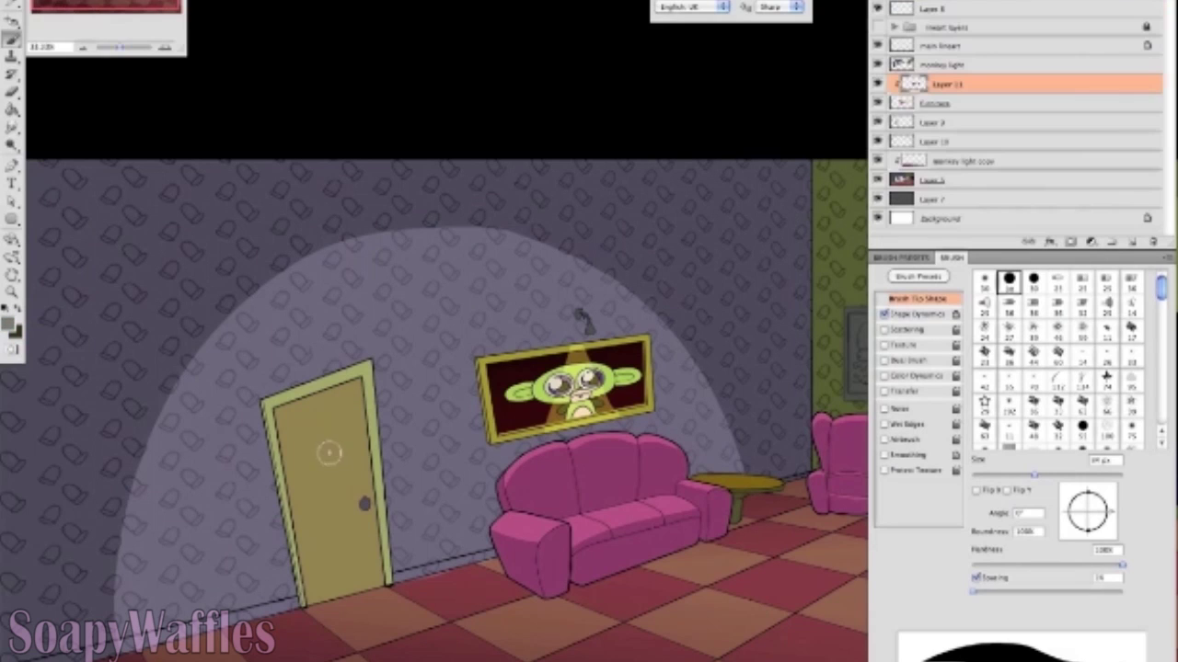
key(g)
On the monkey light layer, erase an arc around the monkey picture to outline a smaller patch of wall light.
click(947, 45)
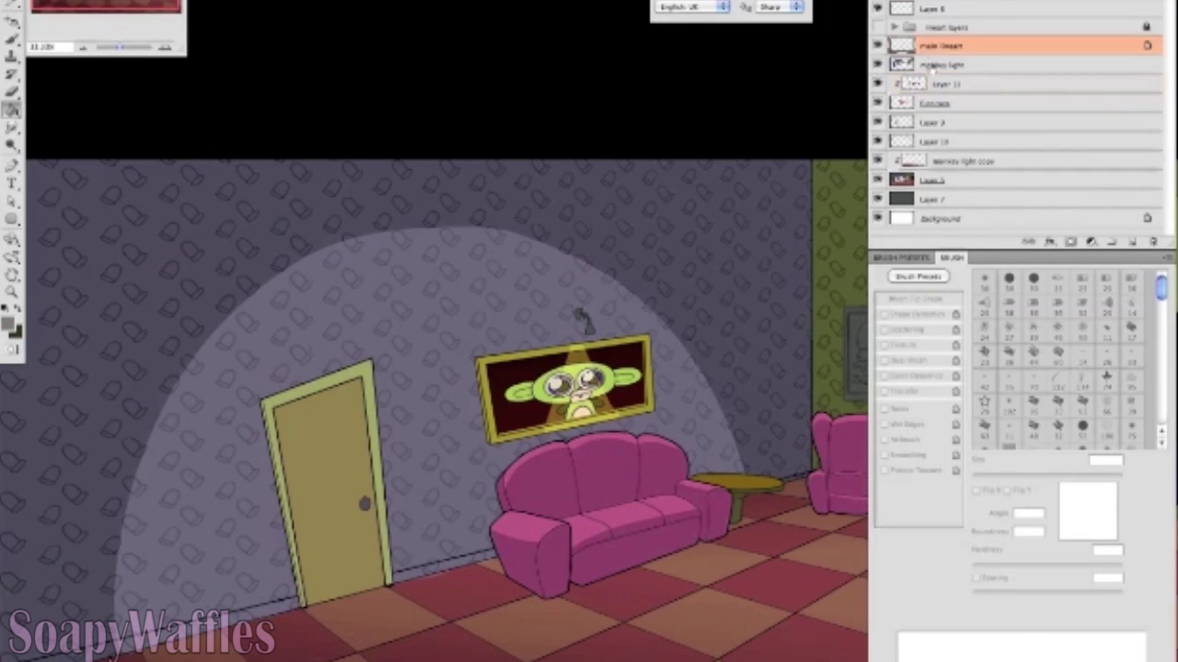
click(943, 64)
key(b)
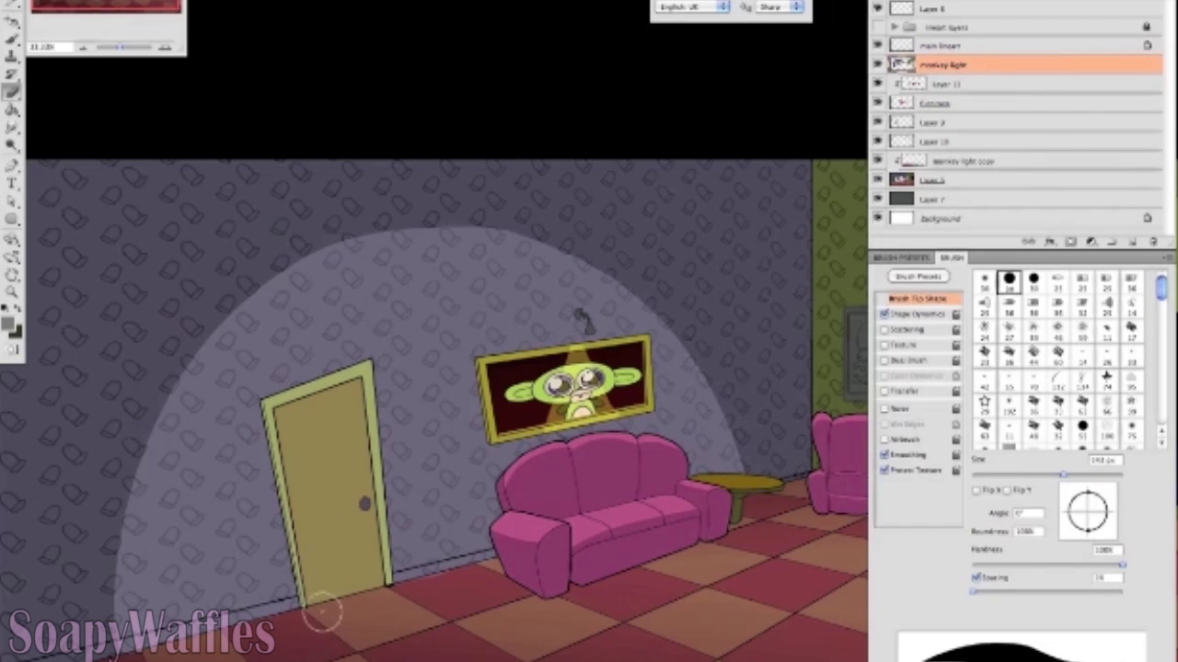
mouse_move(379, 385)
mouse_down()
mouse_move(655, 295)
mouse_move(733, 387)
mouse_move(752, 441)
mouse_up()
key(bracketleft)
key(e)
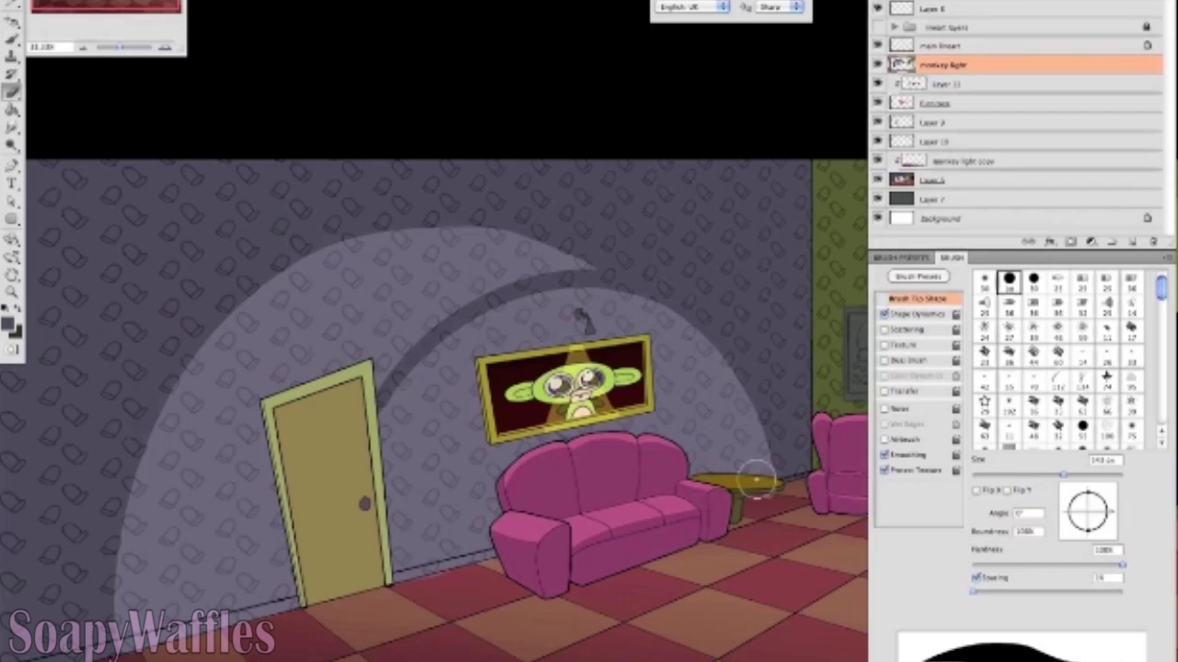
Remove the old wall light outside the new arc, behind and above the door.
mouse_move(607, 262)
mouse_down()
mouse_move(434, 310)
mouse_move(552, 250)
mouse_move(242, 302)
mouse_move(138, 644)
mouse_up()
key(g)
drag(505, 261, 387, 369)
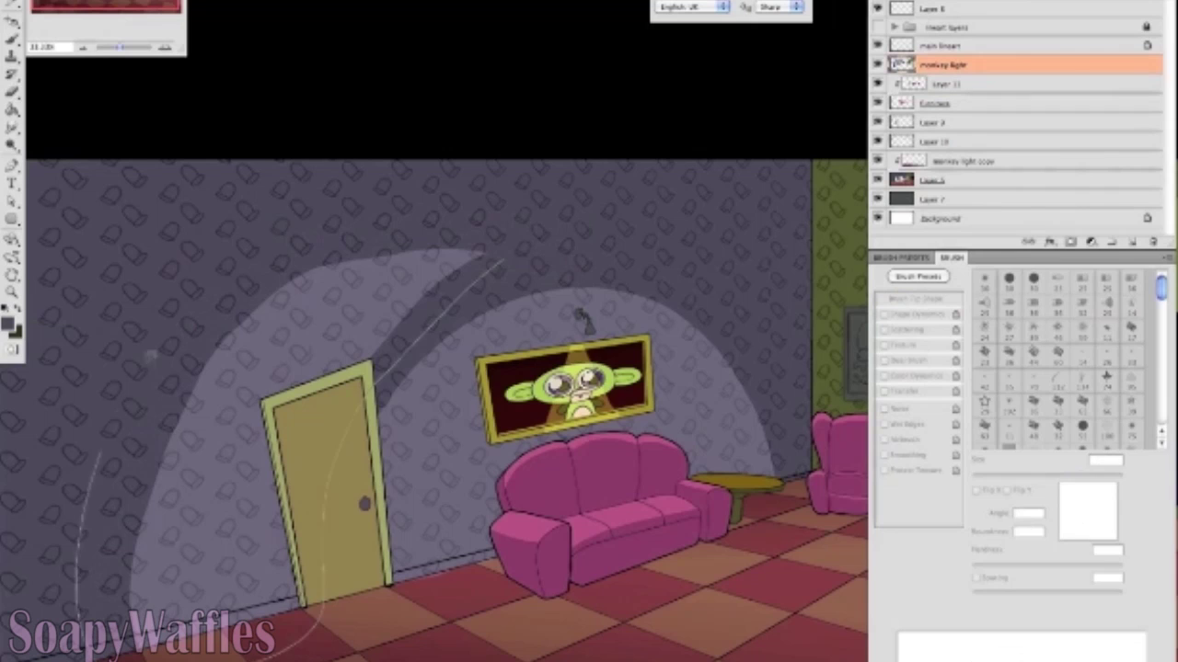
key(Delete)
scroll(433, 414, right, 10)
scroll(432, 414, down, 3)
mouse_move(747, 184)
mouse_down()
mouse_move(478, 424)
mouse_move(536, 436)
mouse_up()
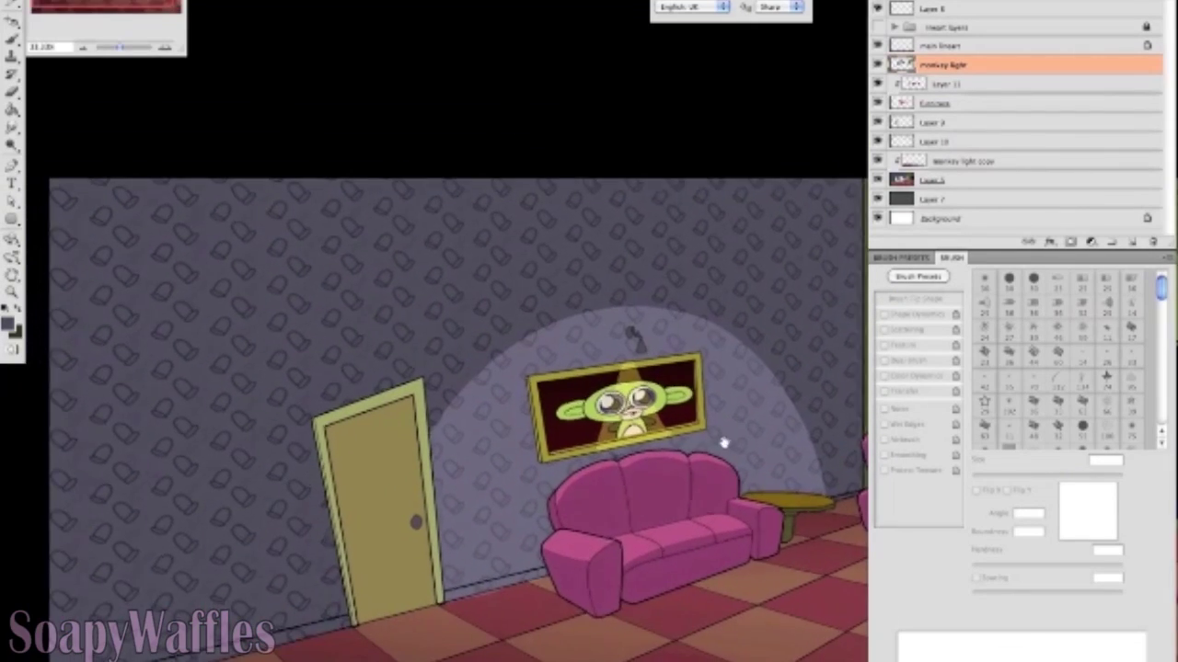
Try merging the furniture layer with Layer 9.
key(b)
click(923, 86)
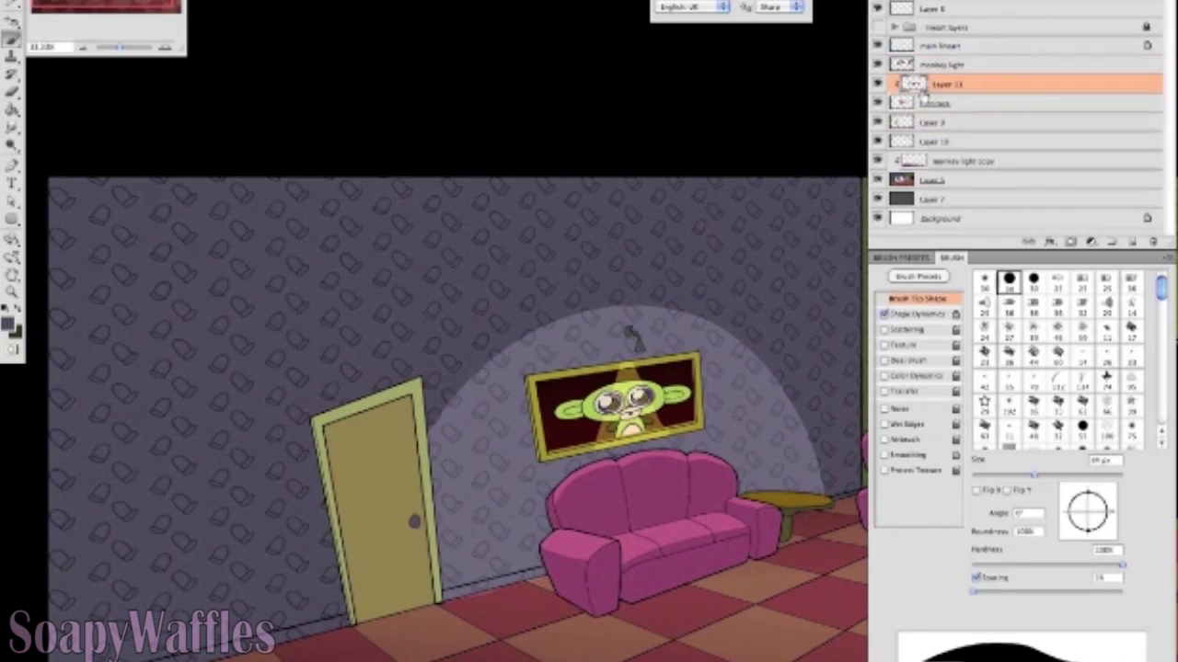
right_click(953, 105)
key(Escape)
right_click(948, 121)
key(Escape)
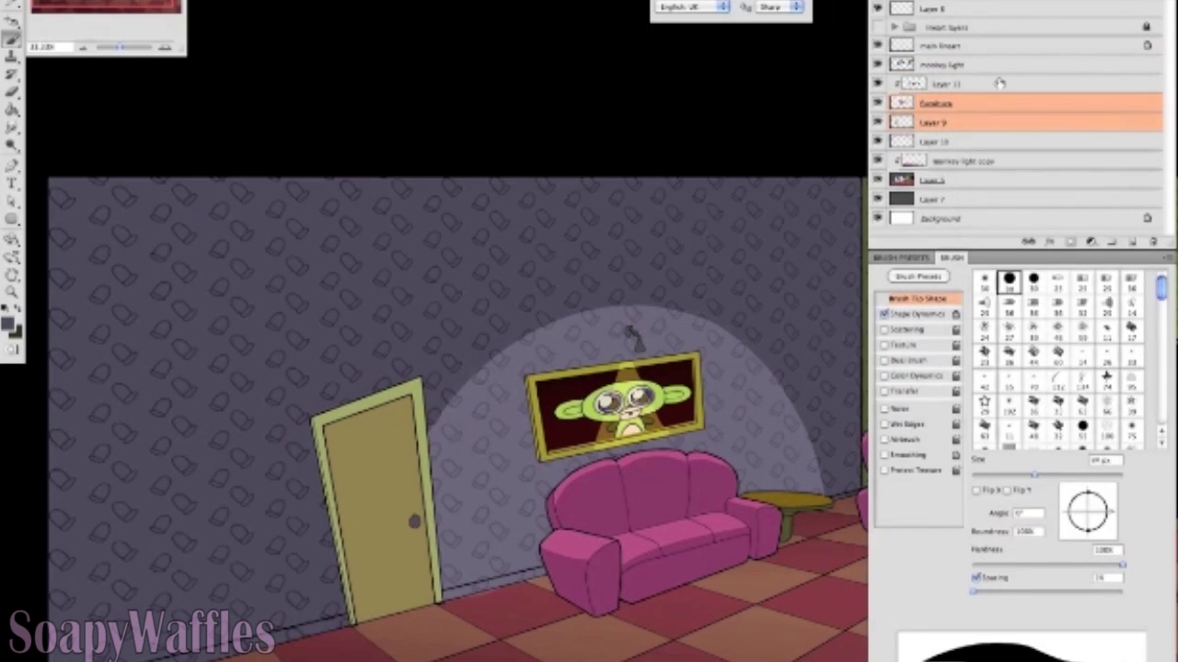
right_click(968, 84)
key(Escape)
right_click(952, 101)
key(Escape)
shift+click(934, 123)
right_click(948, 103)
click(933, 431)
Compare the merged furniture layer and Layer 11 by toggling their visibility, and clip Layer 11 to the furniture layer.
click(878, 104)
click(879, 104)
click(878, 104)
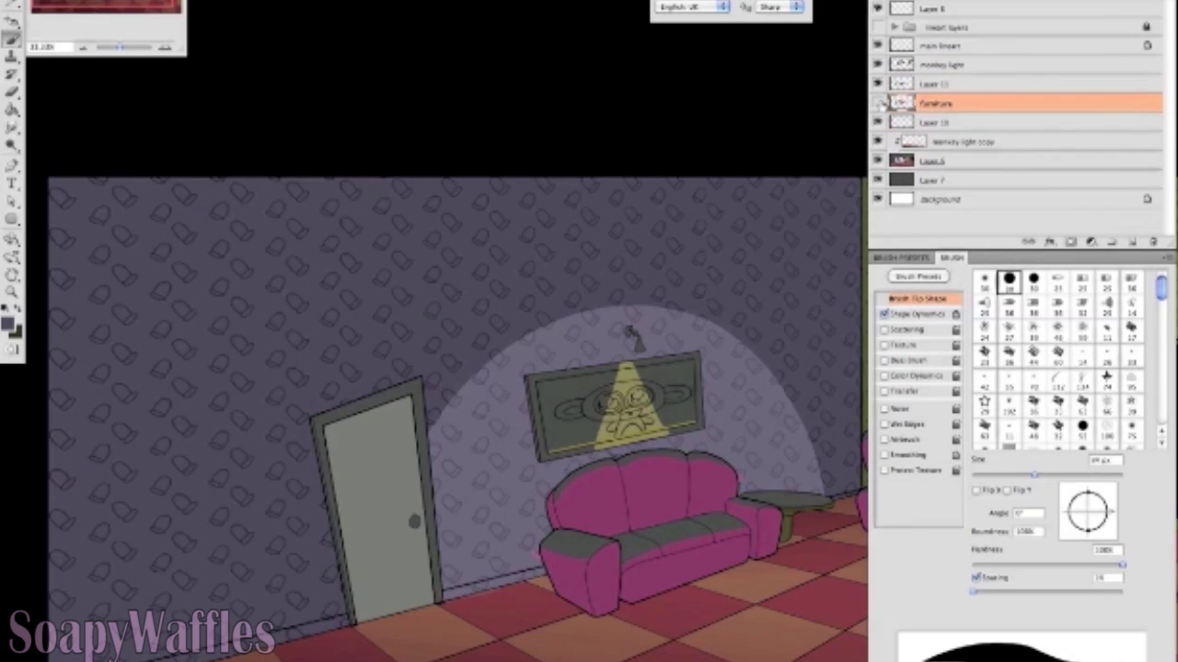
click(878, 104)
click(879, 84)
click(879, 83)
click(879, 104)
click(879, 104)
right_click(938, 84)
click(948, 261)
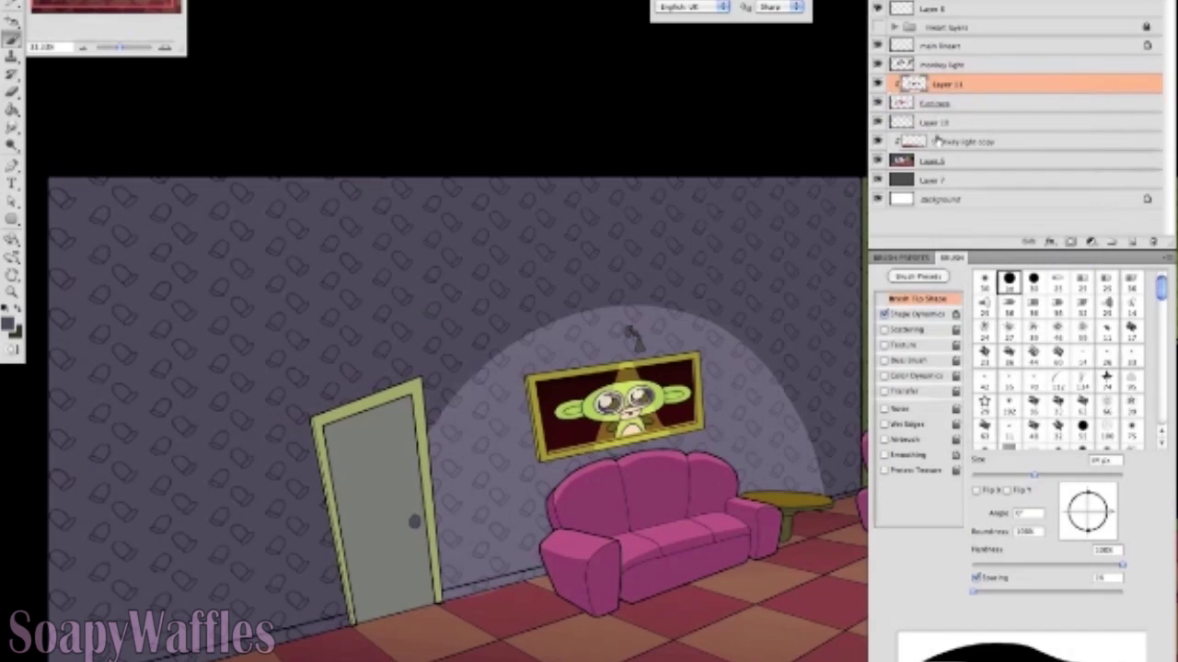
Check the furniture and monkey light layers by toggling them, and try changing Layer 11's clipping again.
click(961, 68)
click(961, 83)
click(878, 104)
click(878, 104)
right_click(897, 84)
key(Escape)
right_click(957, 85)
click(1000, 261)
click(876, 65)
click(877, 65)
Select the door panel on Layer 9 and paint the area outside the light arc in dark olive.
click(933, 122)
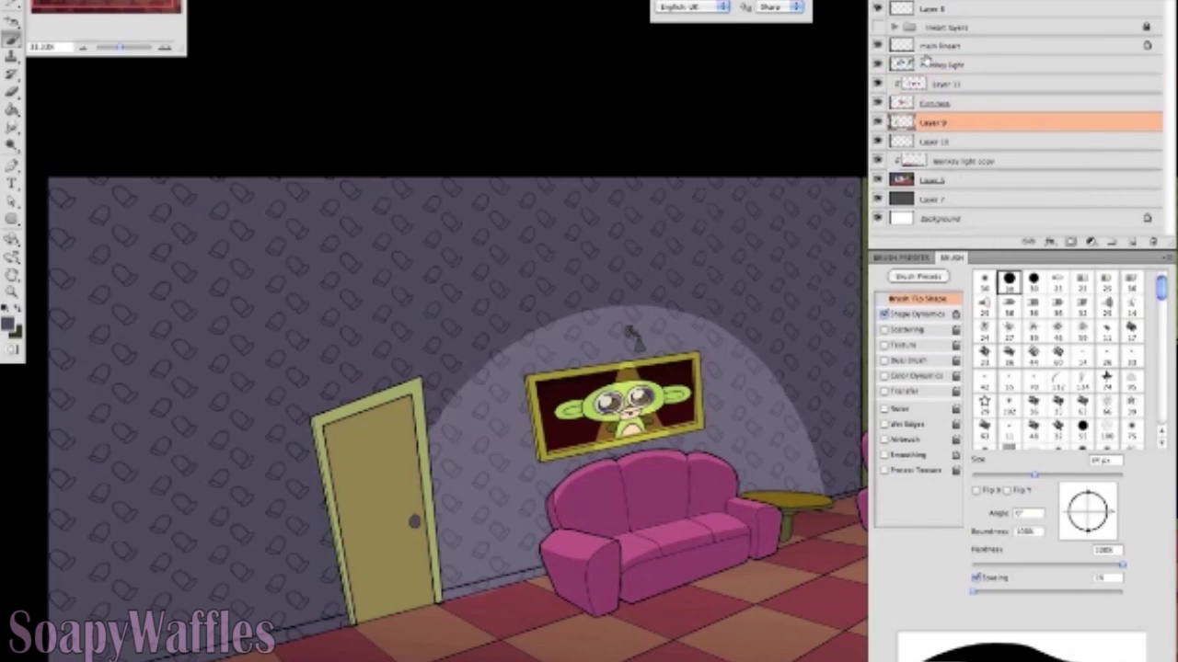
click(395, 474)
mouse_move(416, 432)
mouse_down()
mouse_move(361, 614)
mouse_move(390, 491)
mouse_move(391, 404)
mouse_move(345, 552)
mouse_move(413, 446)
mouse_up()
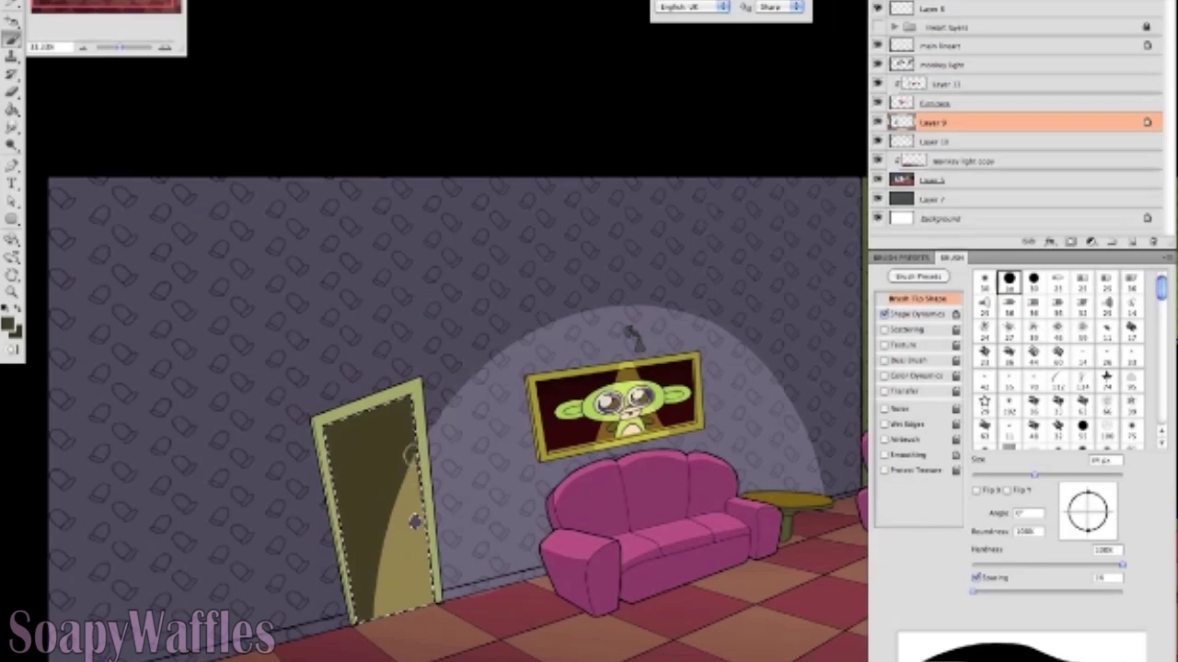
Turn off Shape Dynamics, shade the doorknob in grey with a smaller brush, and deselect the door panel.
click(884, 314)
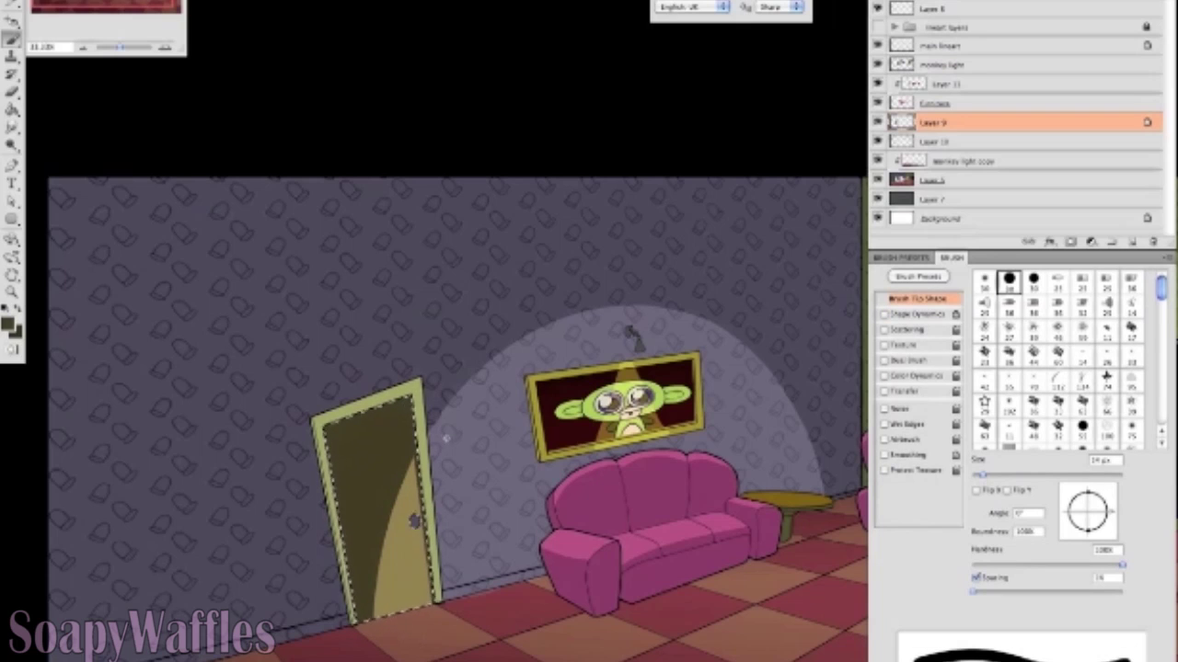
alt+click(447, 520)
key(ctrl+d)
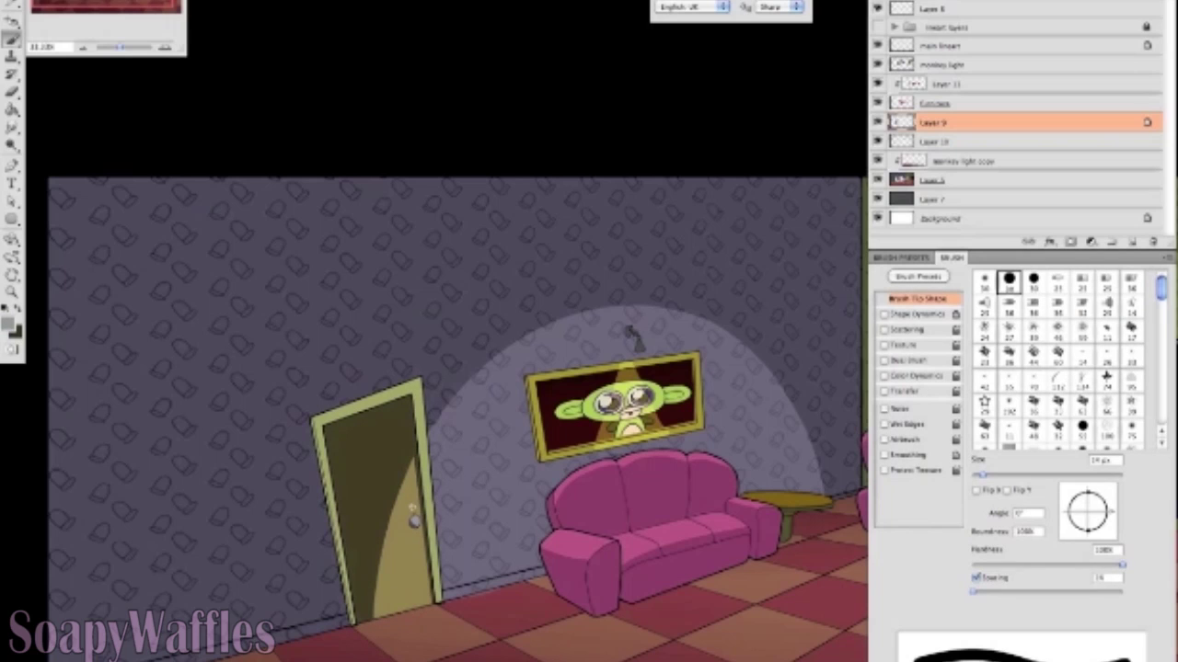
Darken the door frame outside the light arc with a deeper green and preview the room without the panels.
key(ctrl+shift+d)
key(g)
drag(539, 403, 751, 572)
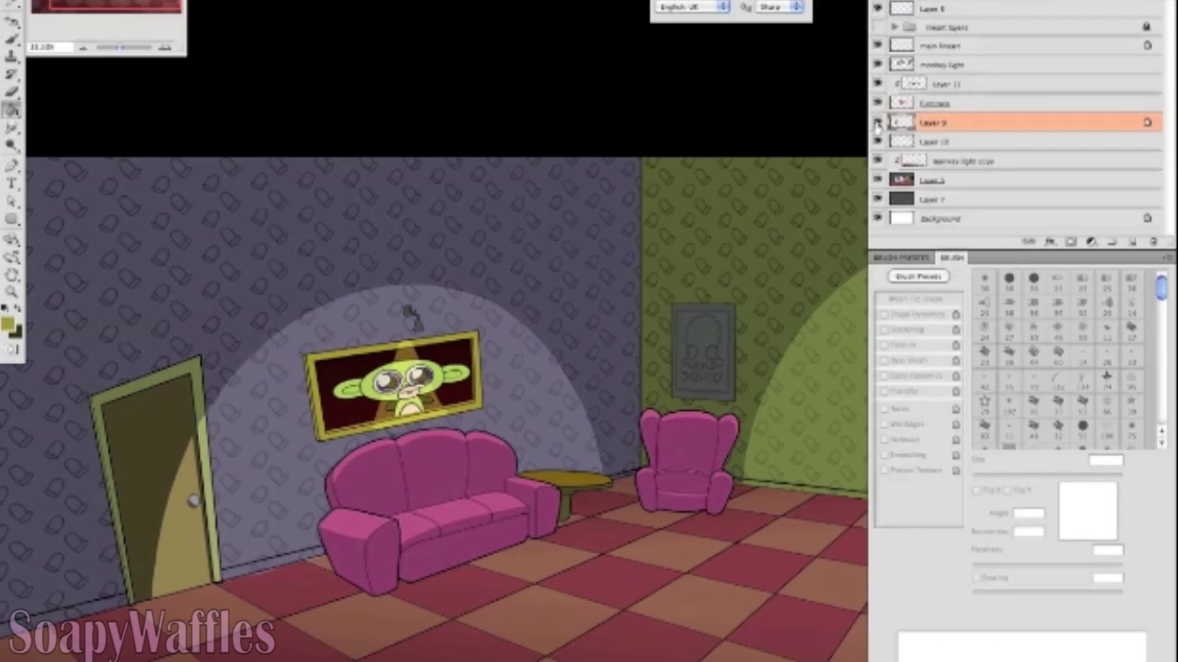
key(Tab)
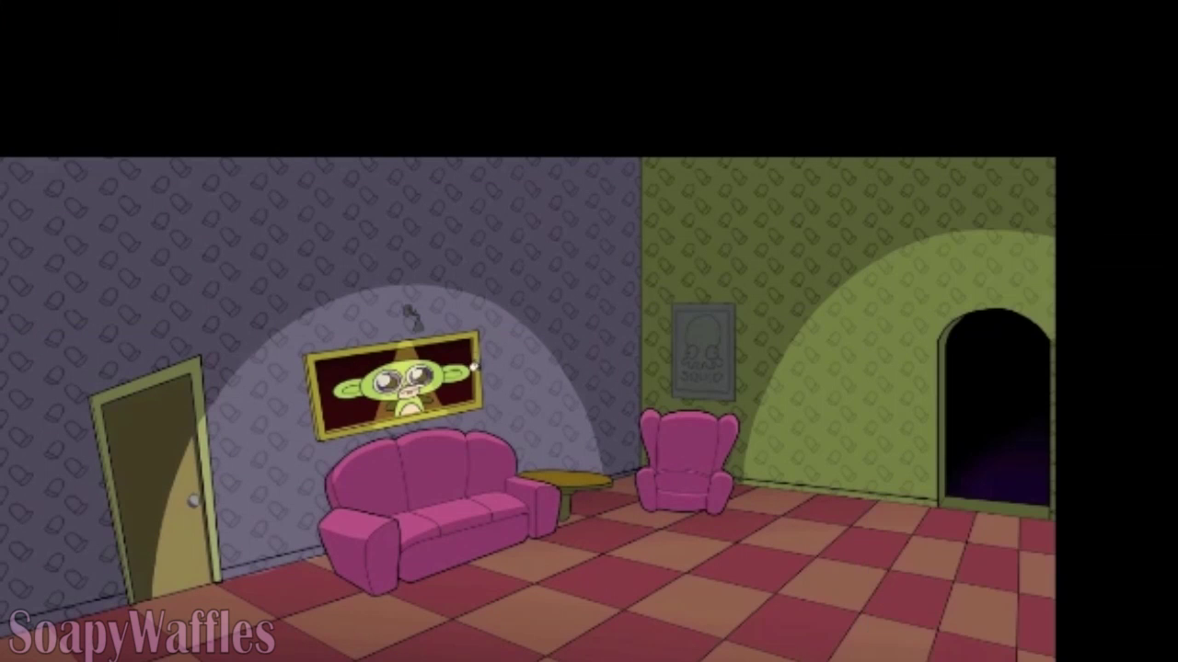
key(Tab)
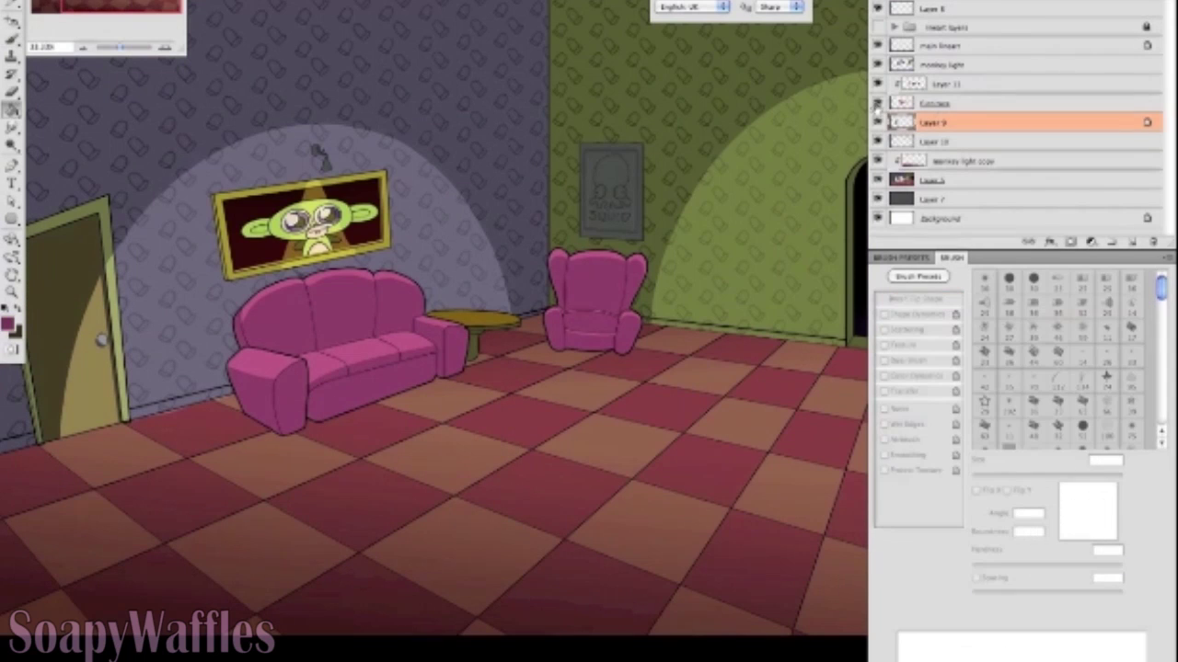
Select the sofa's front panel and near arm and shade them with a plum gradient on Layer 11.
key(alt+bracketright)
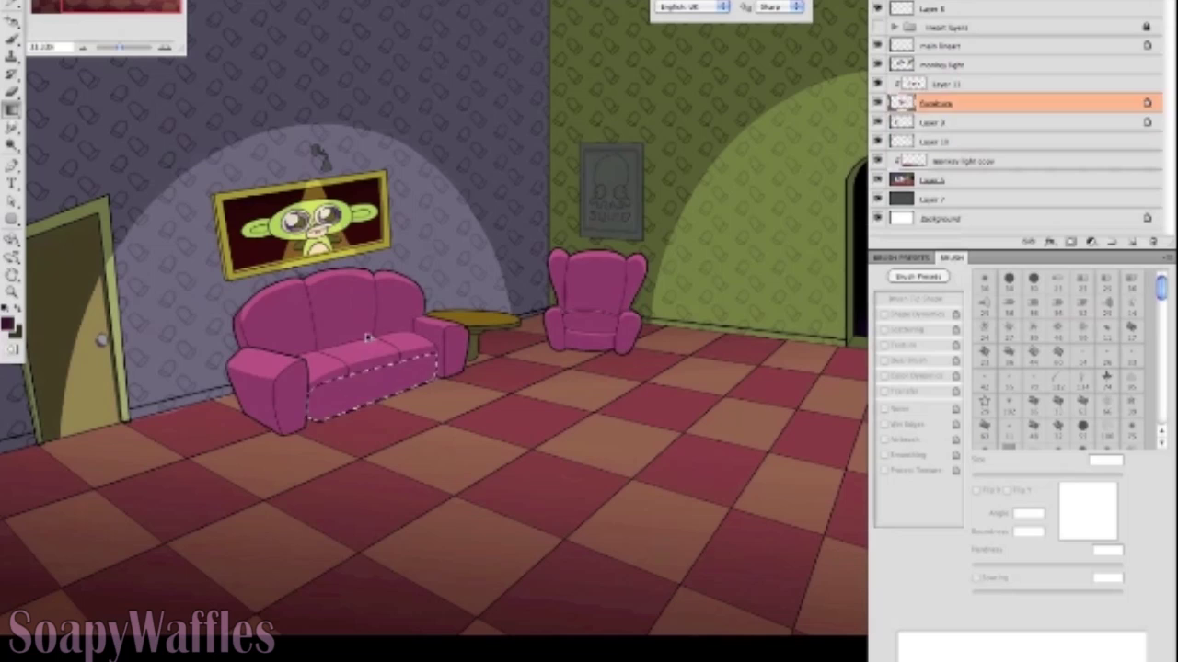
click(931, 122)
click(878, 84)
click(879, 84)
click(947, 83)
click(368, 386)
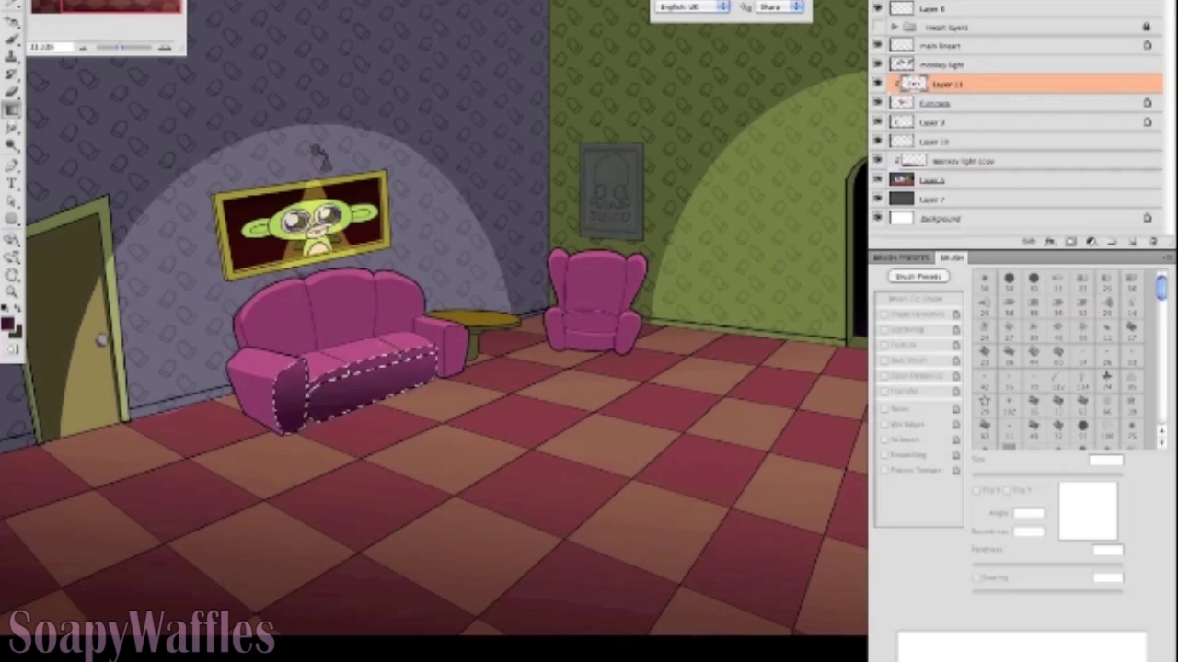
click(815, 525)
key(Return)
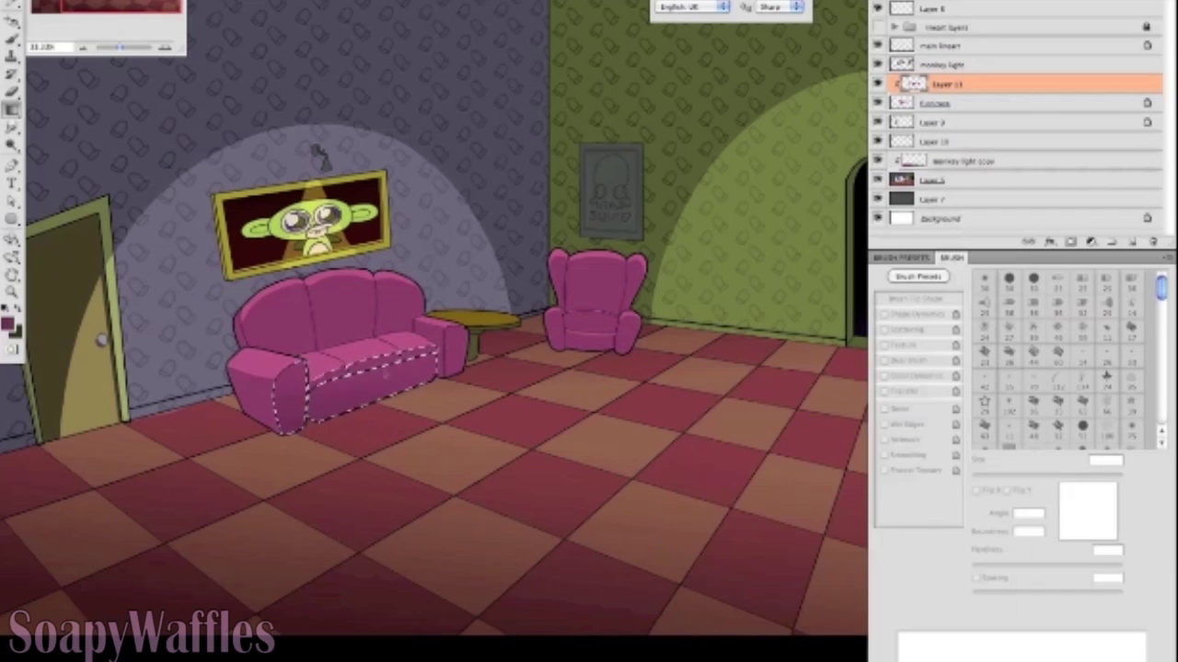
Shade the sofa's back, seat and far arm and the armchair's sections with soft plum gradients.
click(392, 303)
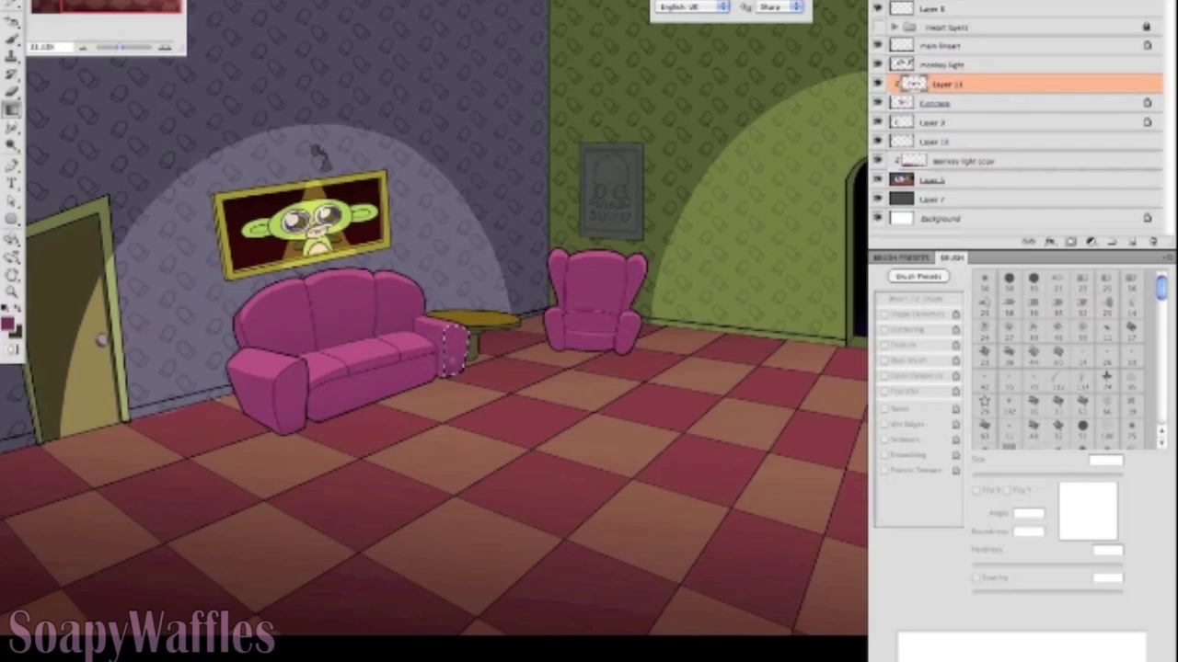
click(337, 343)
click(596, 283)
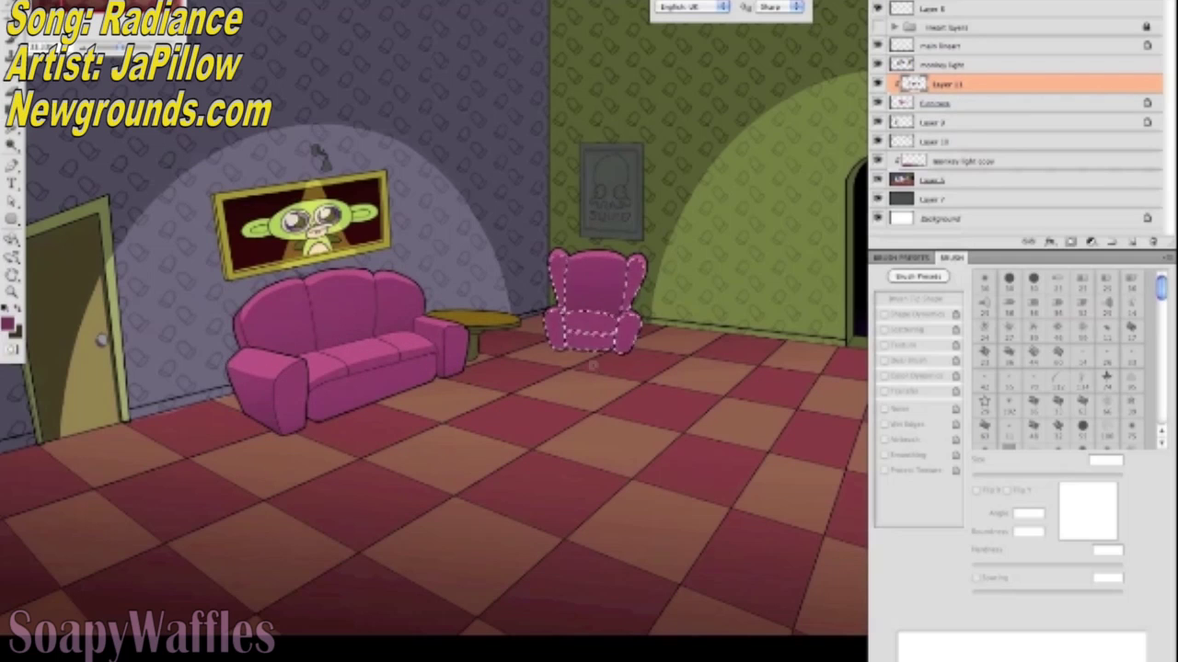
click(589, 301)
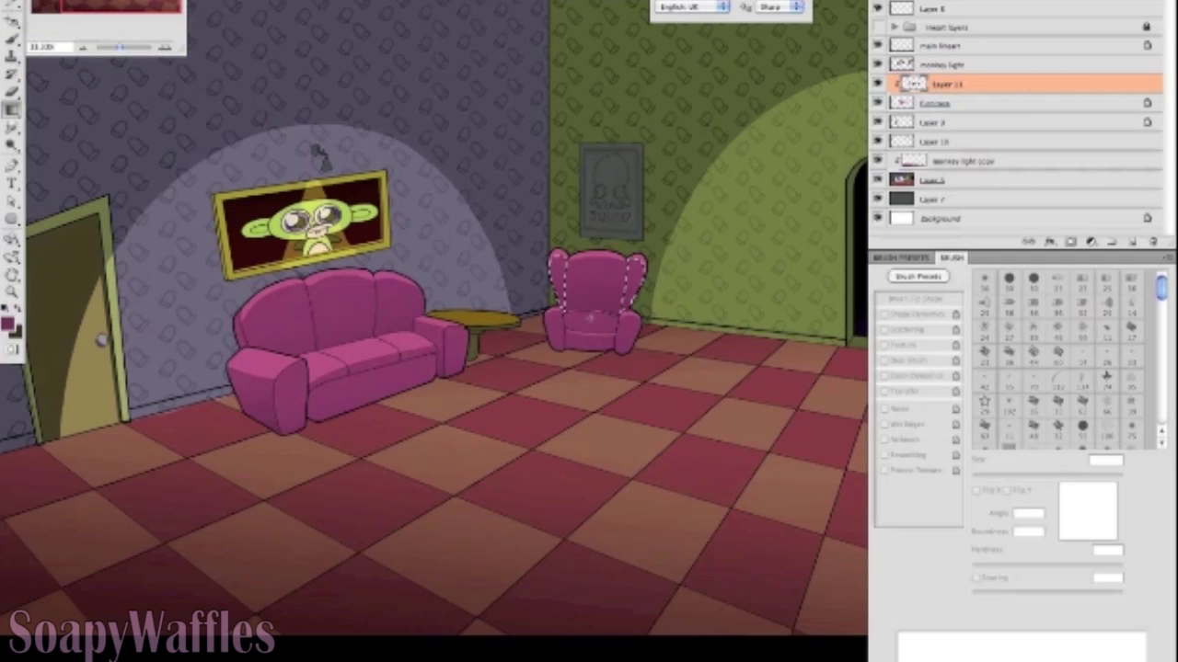
drag(741, 506, 705, 604)
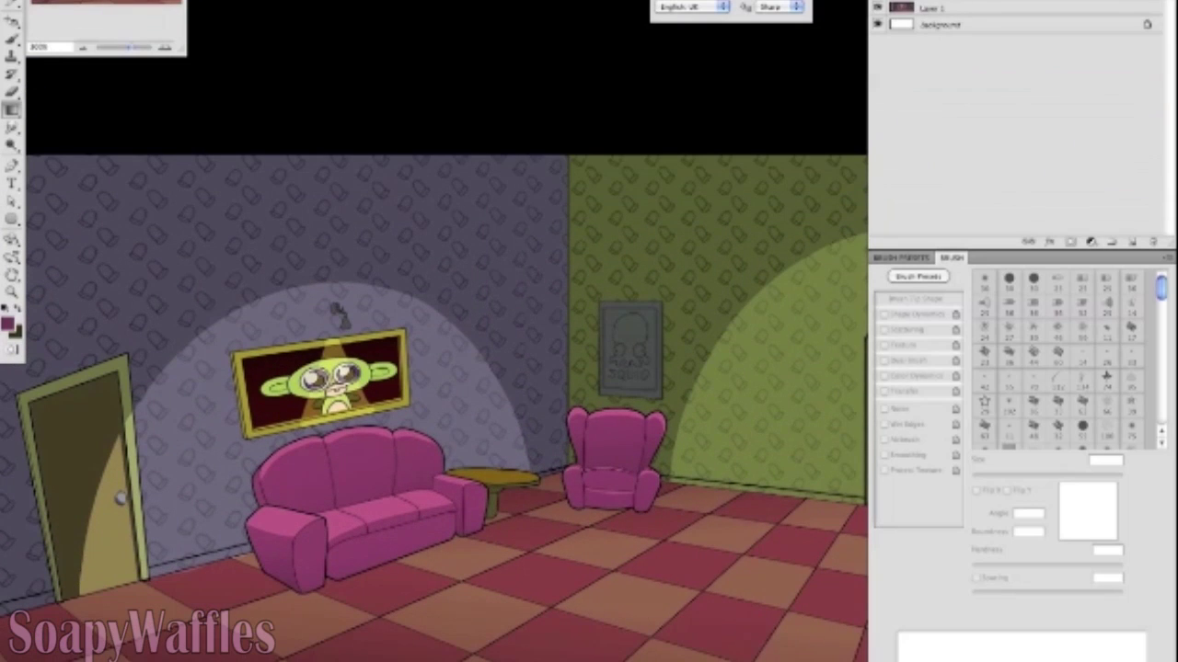
On the furniture layer, fill the squid in the small wall picture with teal blue and its frame with brown.
key(b)
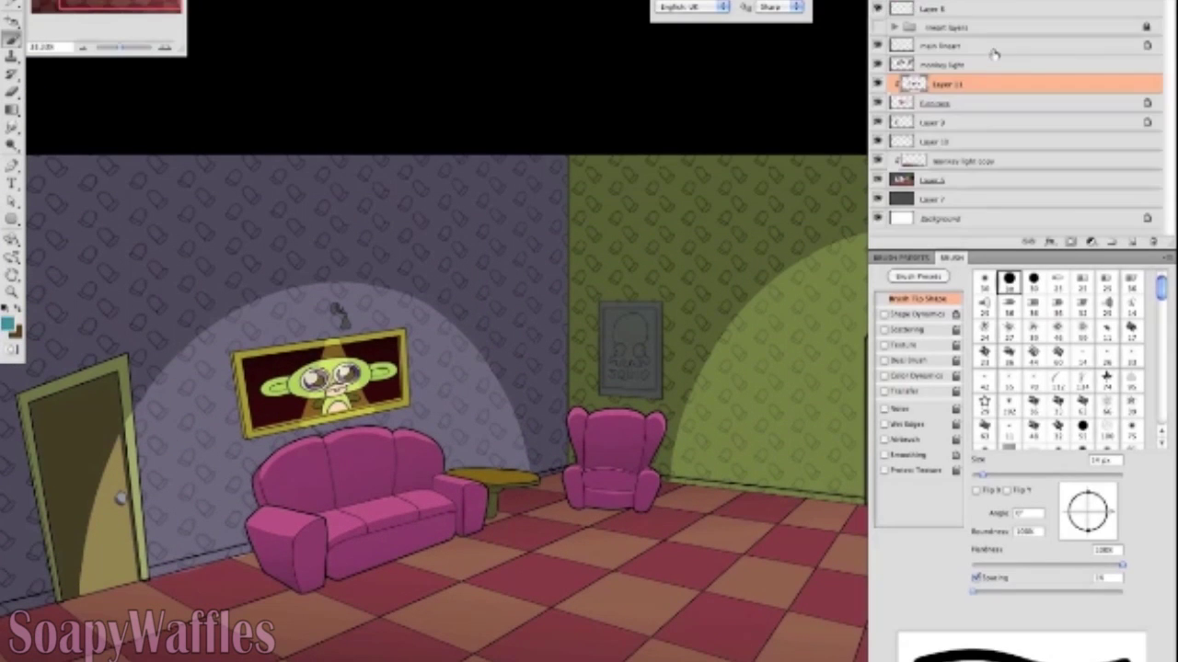
key(alt+bracketleft)
key(g)
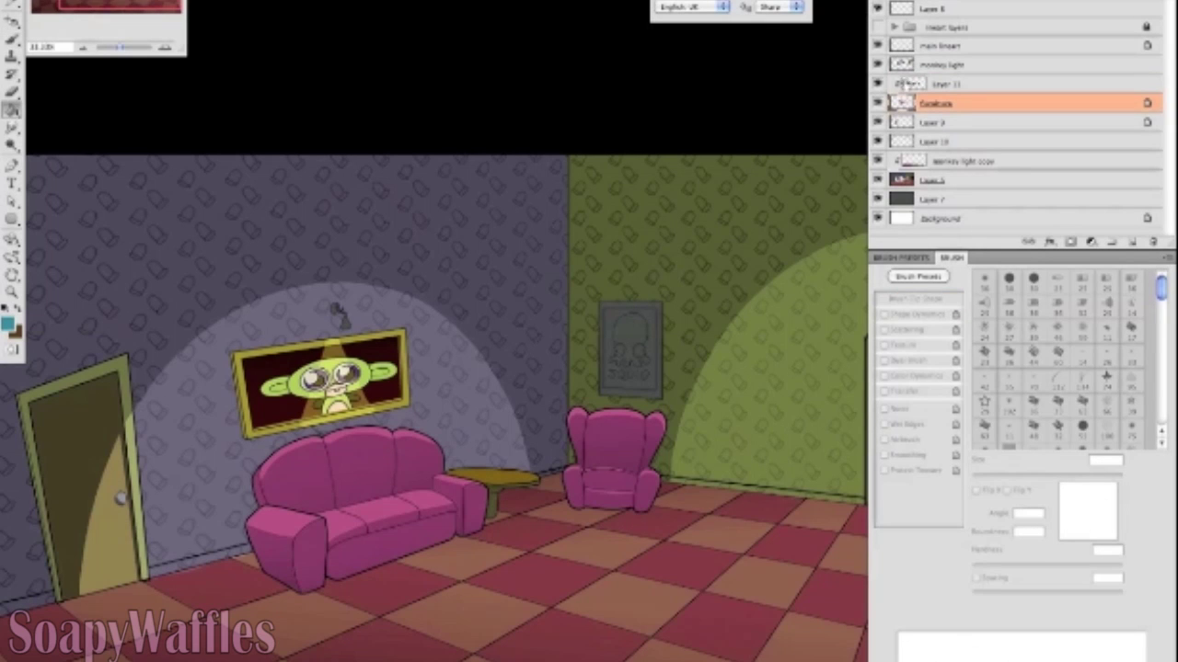
scroll(635, 350, up, 5)
key(b)
key(g)
click(555, 425)
key(x)
click(566, 393)
click(16, 331)
click(1062, 399)
key(b)
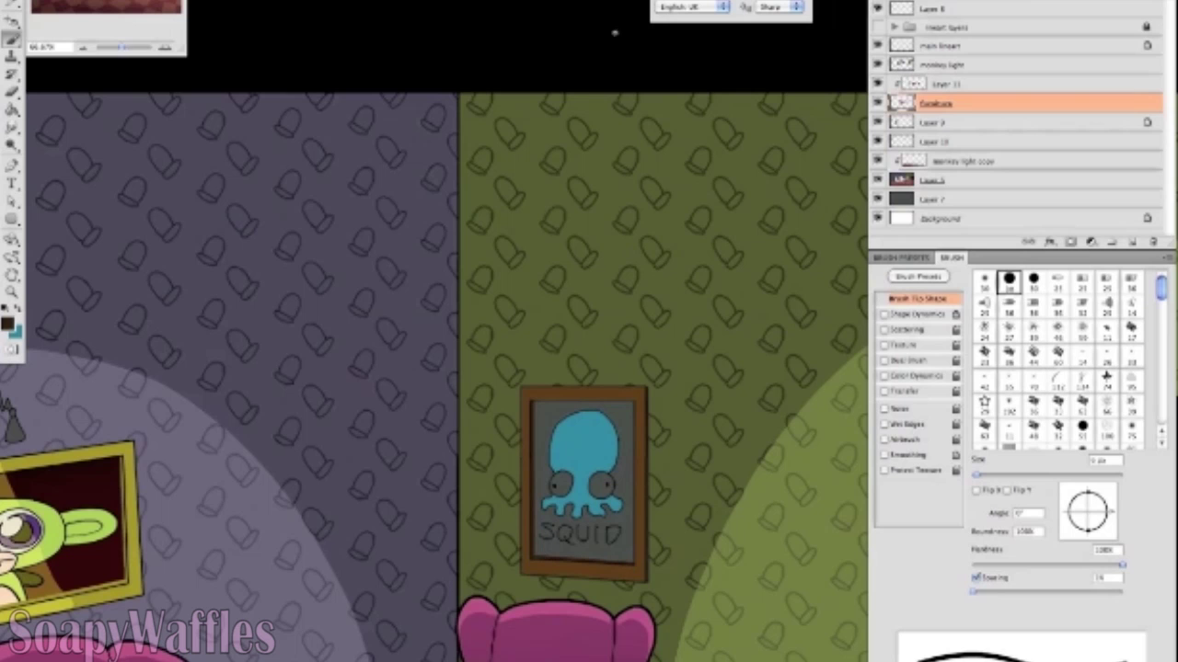
Fill the squid's eyes with light blue and the picture's background with muted blue.
key(g)
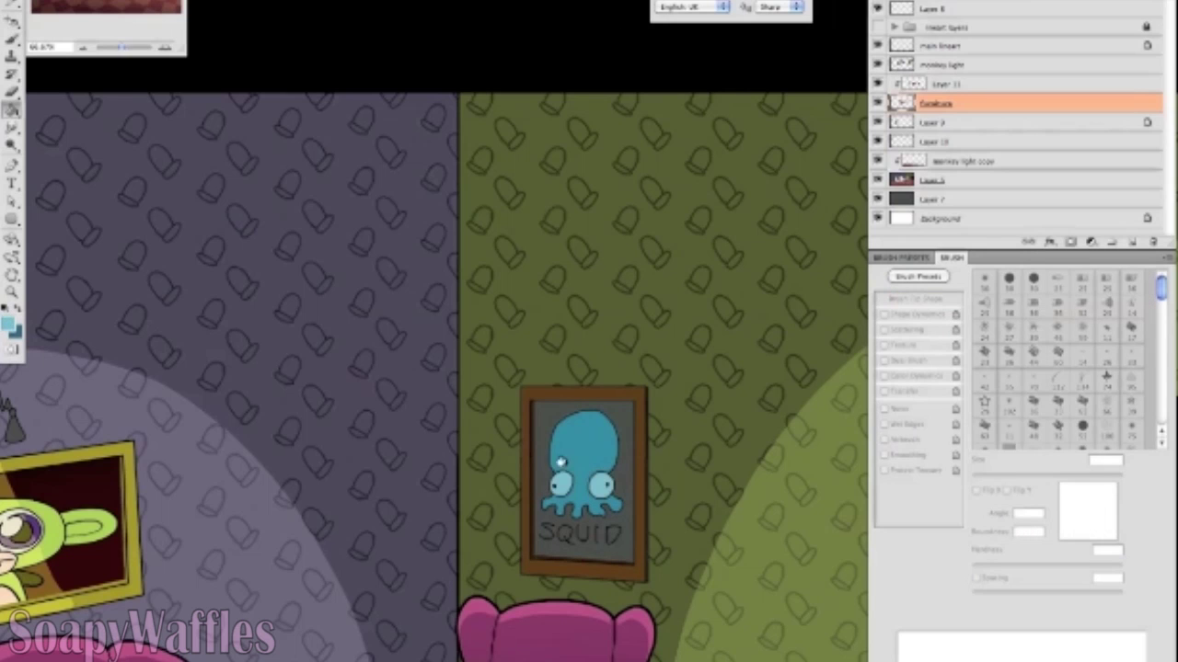
click(557, 527)
mouse_move(671, 291)
mouse_down()
mouse_move(702, 263)
mouse_move(723, 552)
mouse_up()
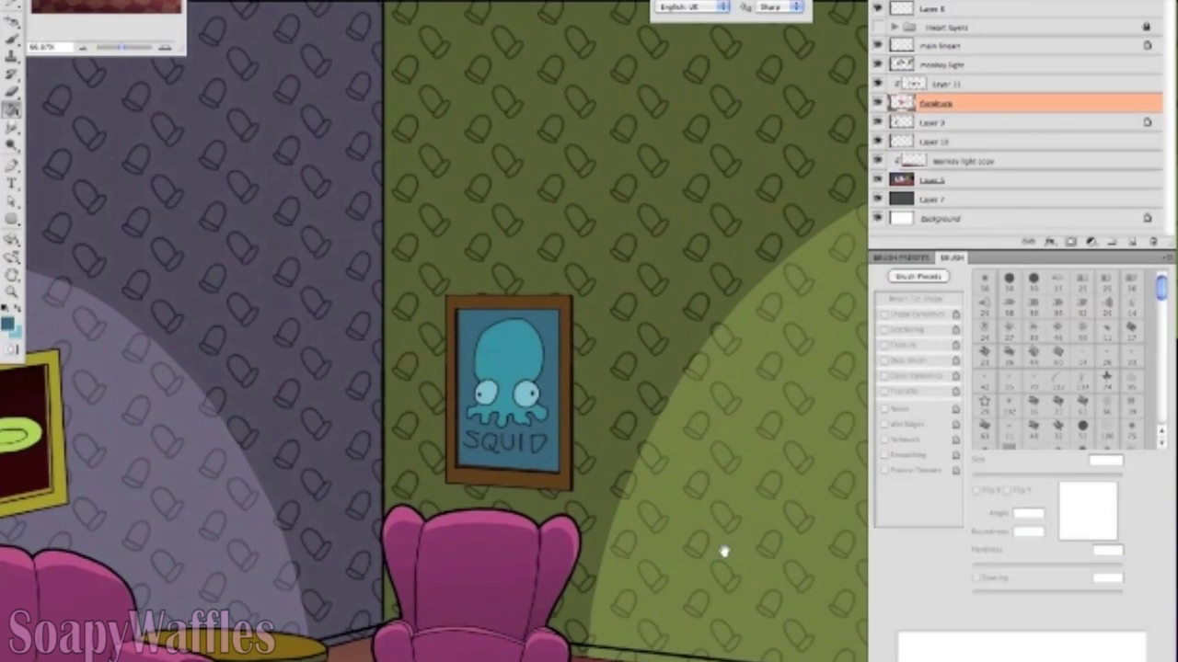
Add a layer clipped to the furniture layer and shade the whole squid picture in translucent dark olive with a large brush.
key(b)
click(938, 84)
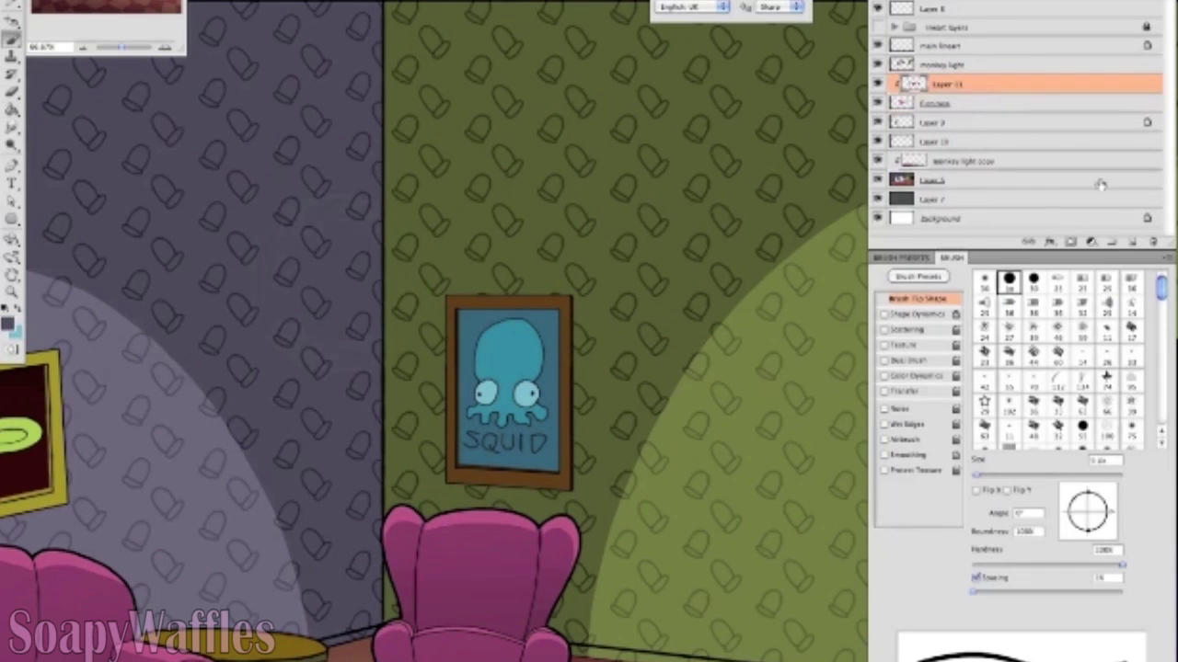
click(939, 103)
click(915, 7)
click(917, 28)
mouse_move(454, 447)
mouse_down()
mouse_move(512, 485)
mouse_move(576, 334)
mouse_move(494, 463)
mouse_move(527, 382)
mouse_move(617, 303)
mouse_up()
key(ctrl+z)
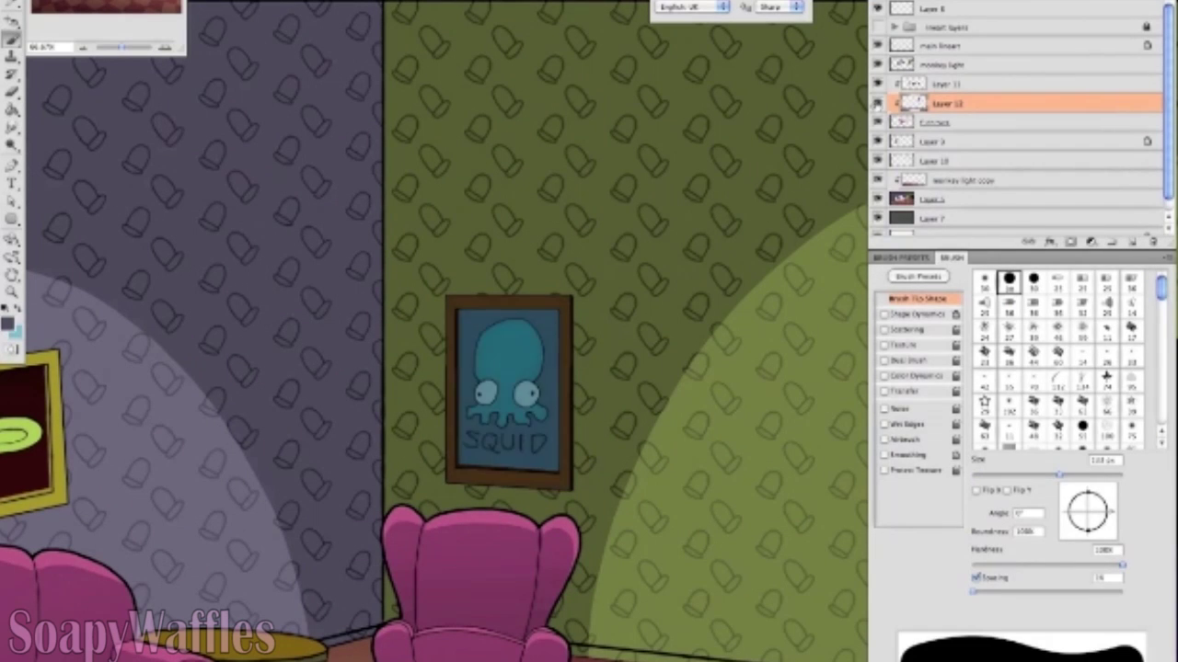
key(ctrl+minus)
key(ctrl+minus)
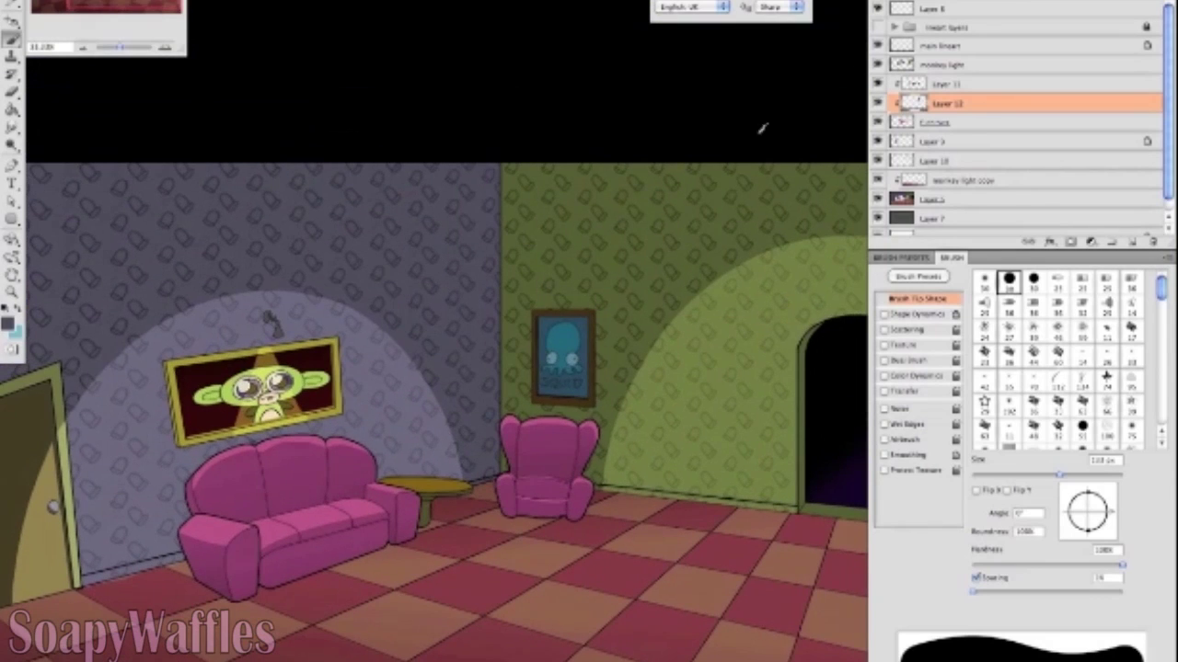
key(ctrl+z)
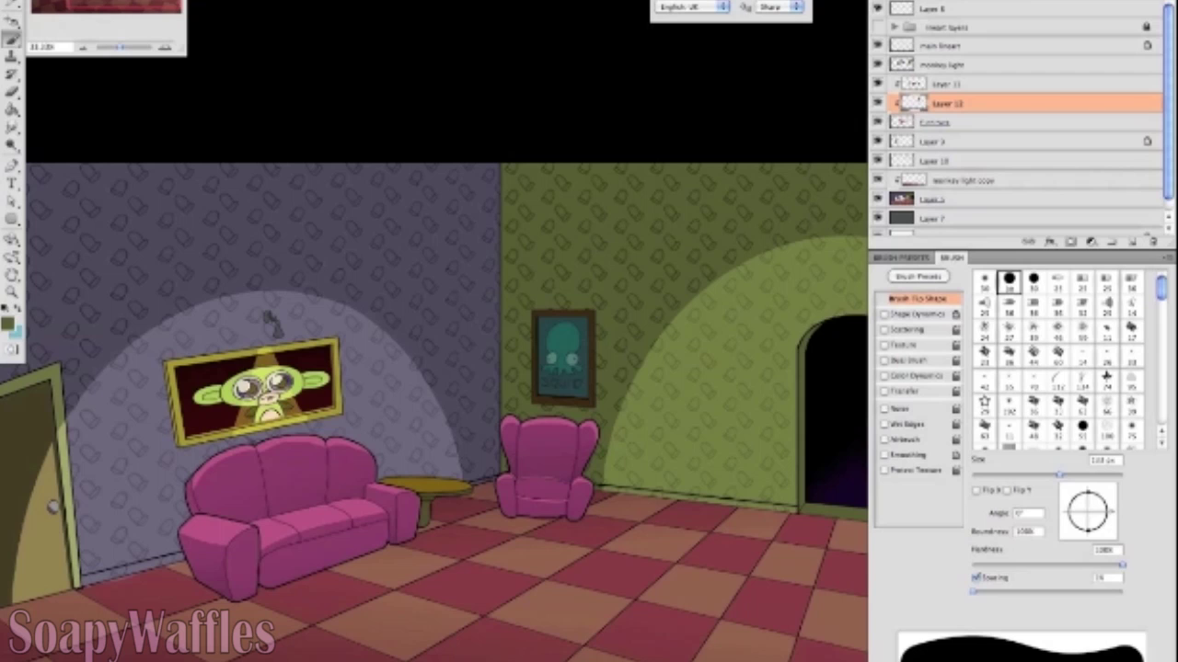
On Layer 11, sample the armchair's plum and shade its arms and seat with a much smaller brush.
click(941, 85)
alt+click(552, 429)
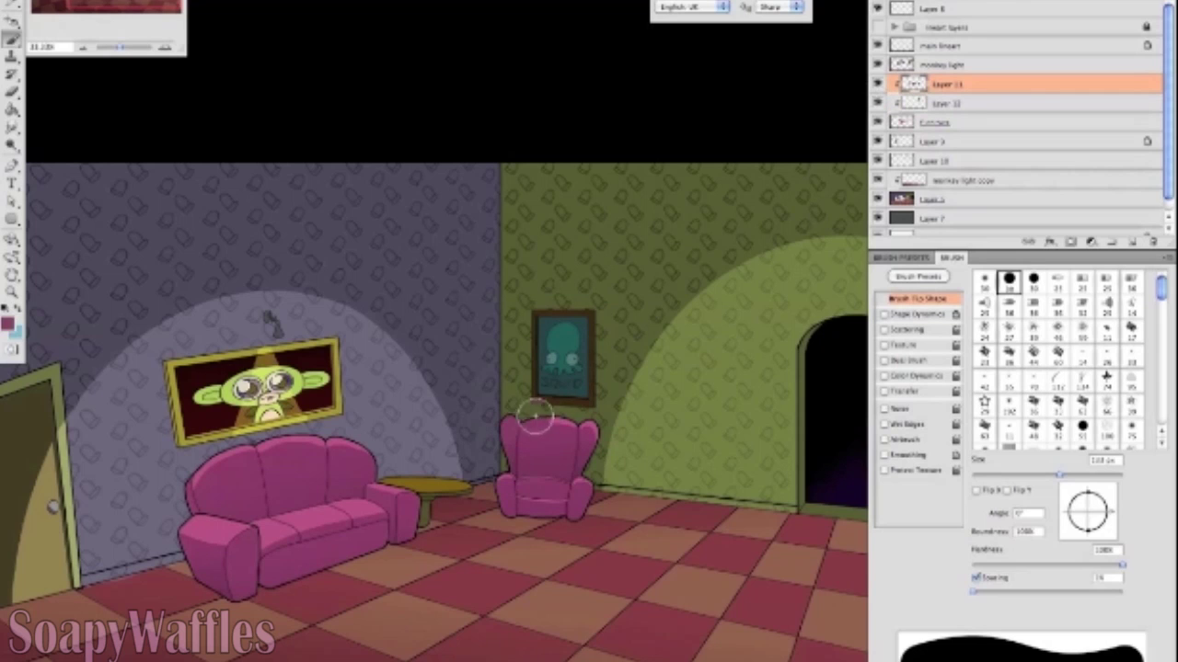
key(bracketleft)
key(bracketleft)
key(bracketleft)
key(bracketleft)
key(bracketleft)
key(bracketleft)
key(bracketleft)
key(bracketleft)
key(bracketleft)
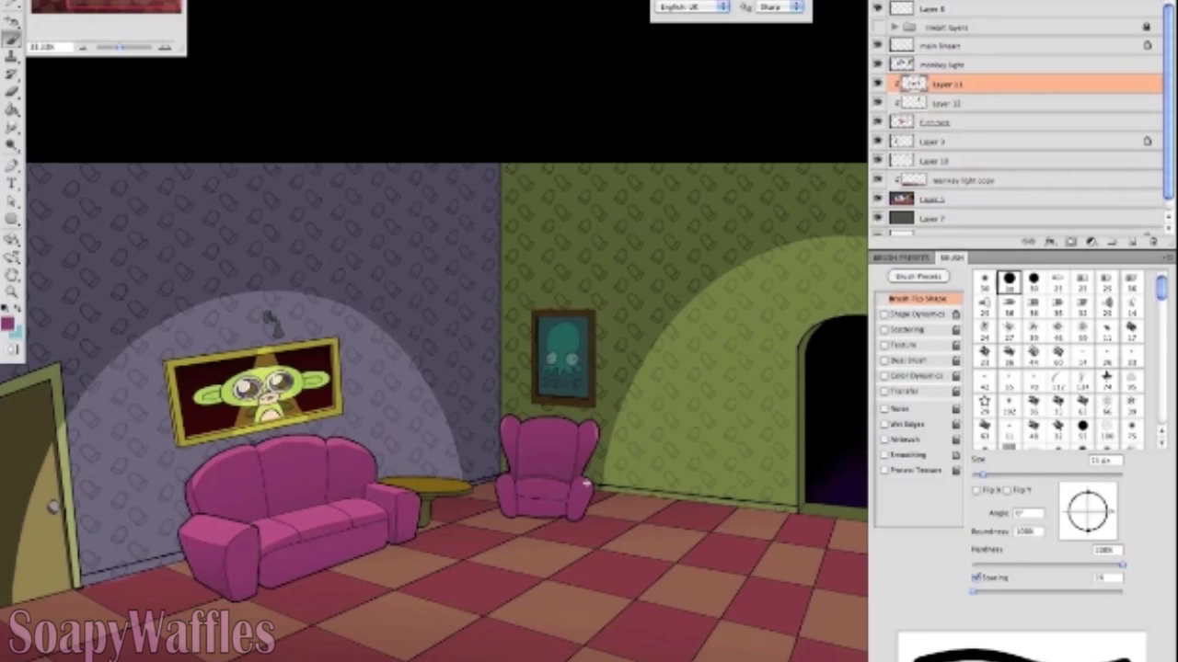
scroll(589, 485, down, 5)
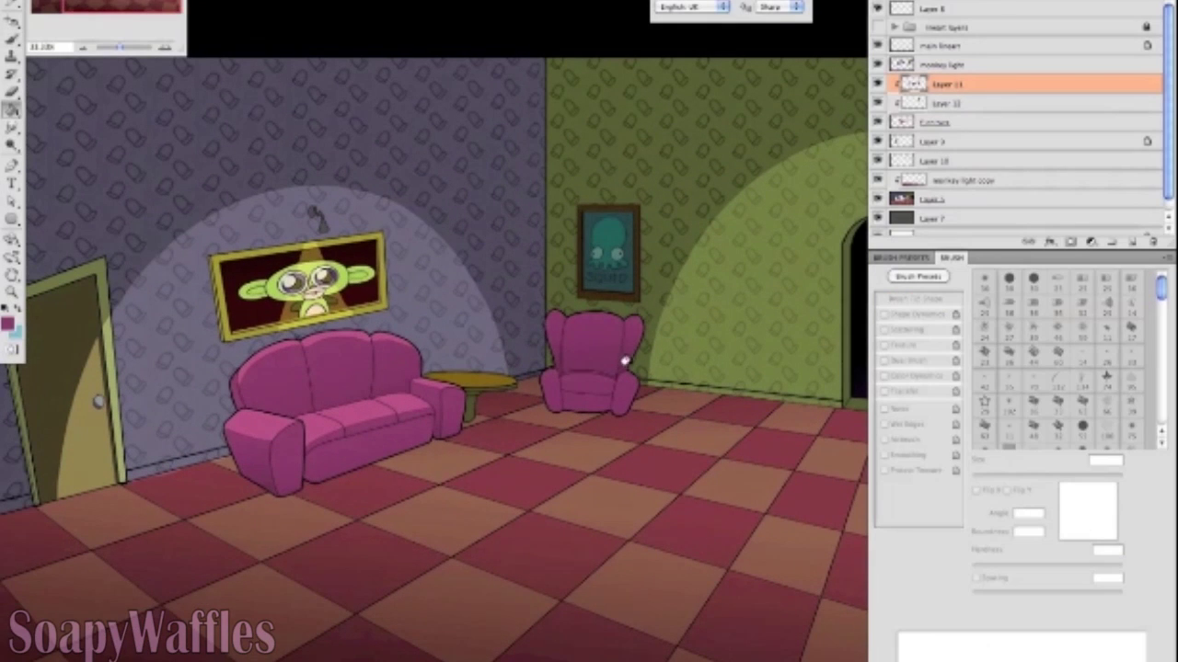
Add a clipped layer directly above Layer 5 and set up a soft round brush in dark maroon.
scroll(778, 573, up, 3)
scroll(778, 573, right, 3)
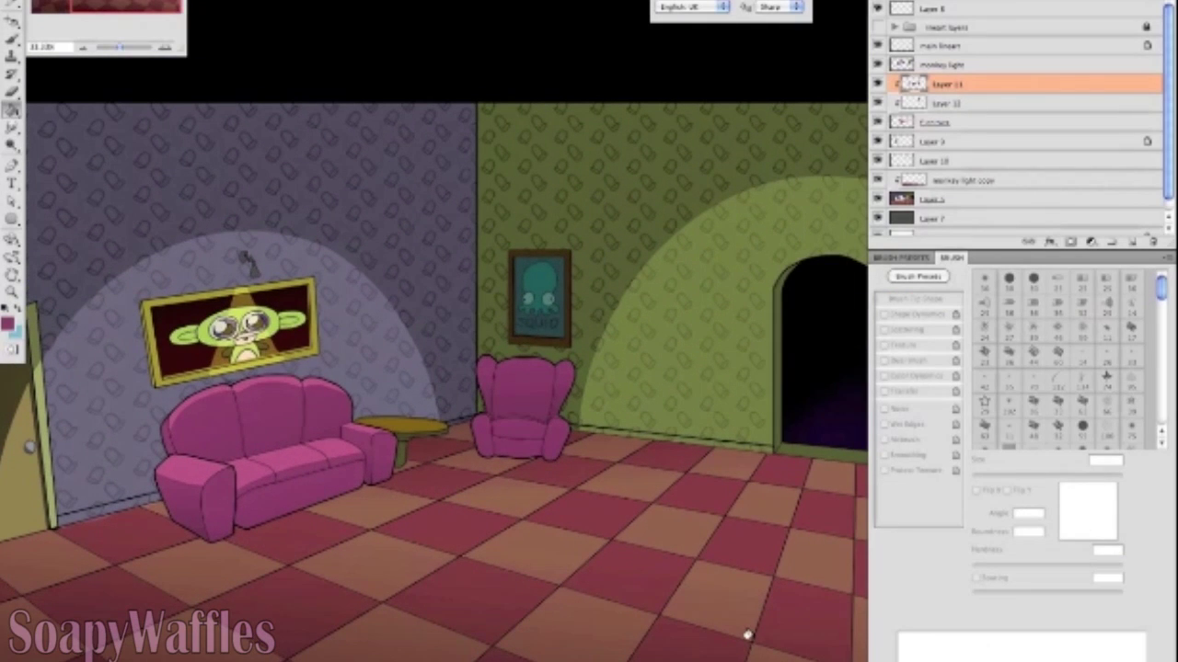
scroll(750, 497, down, 2)
scroll(750, 497, left, 3)
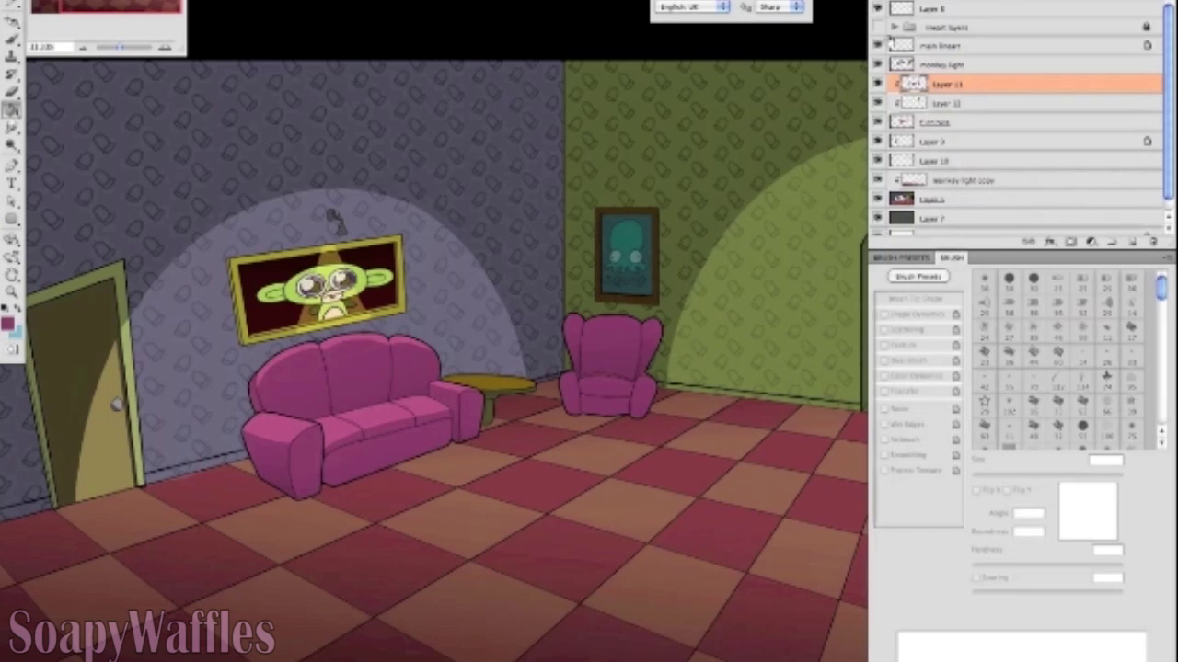
scroll(778, 274, down, 3)
scroll(778, 273, left, 1)
key(ctrl+alt+shift+n)
key(b)
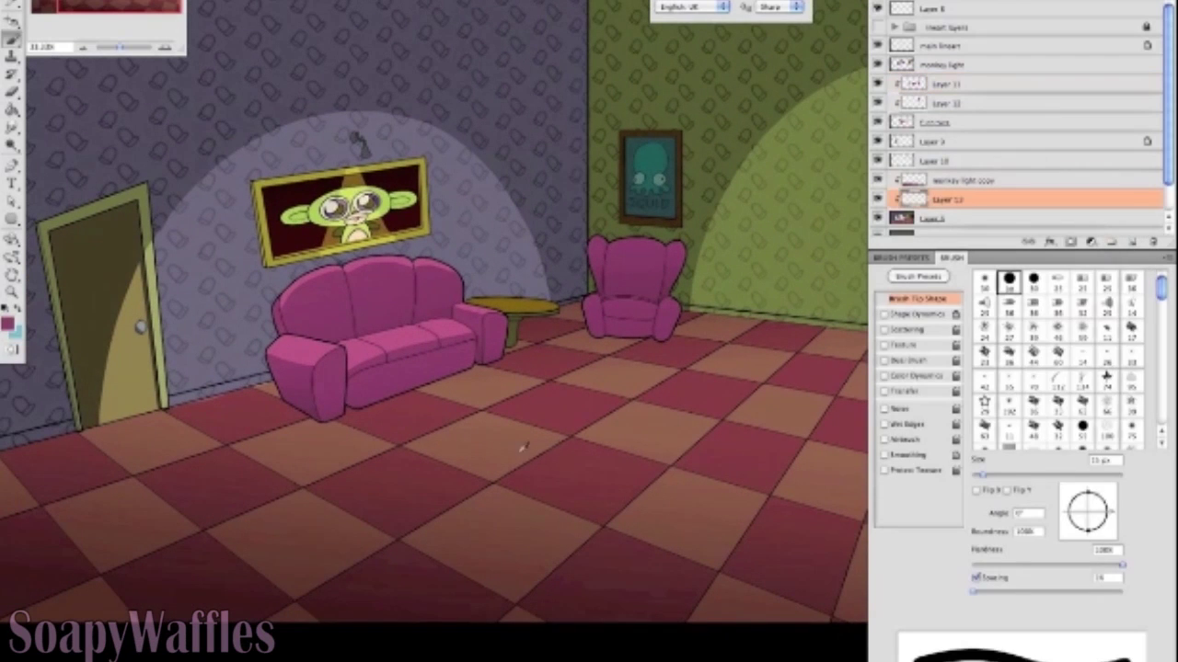
scroll(1058, 359, down, 5)
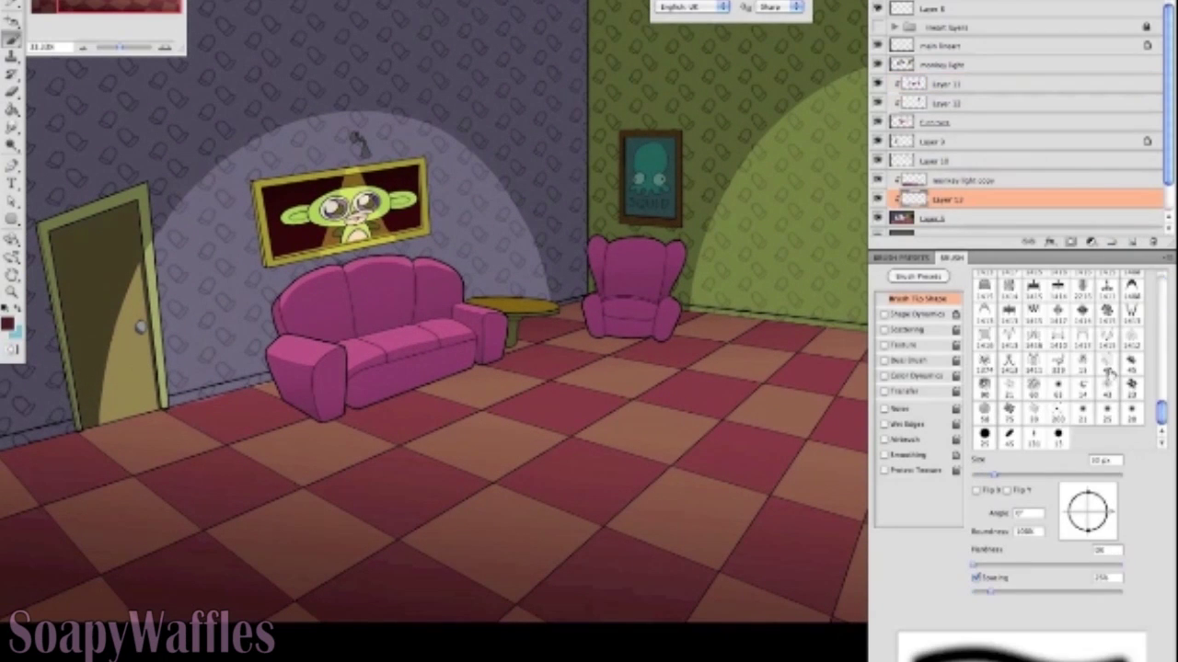
click(1081, 364)
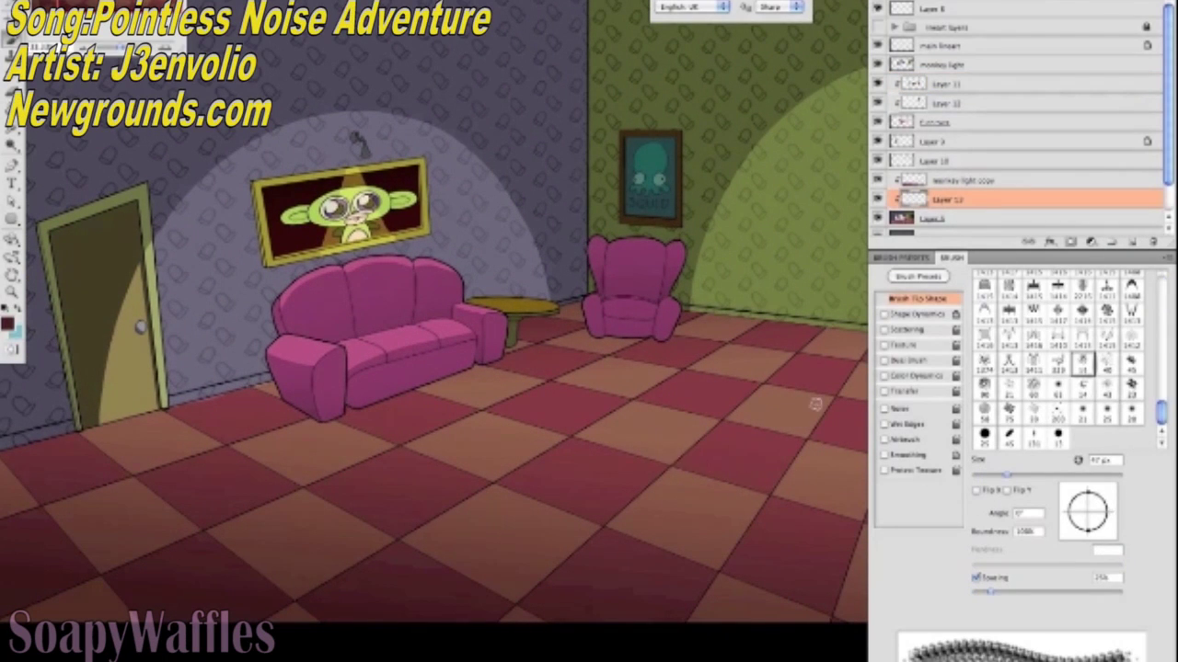
click(1079, 368)
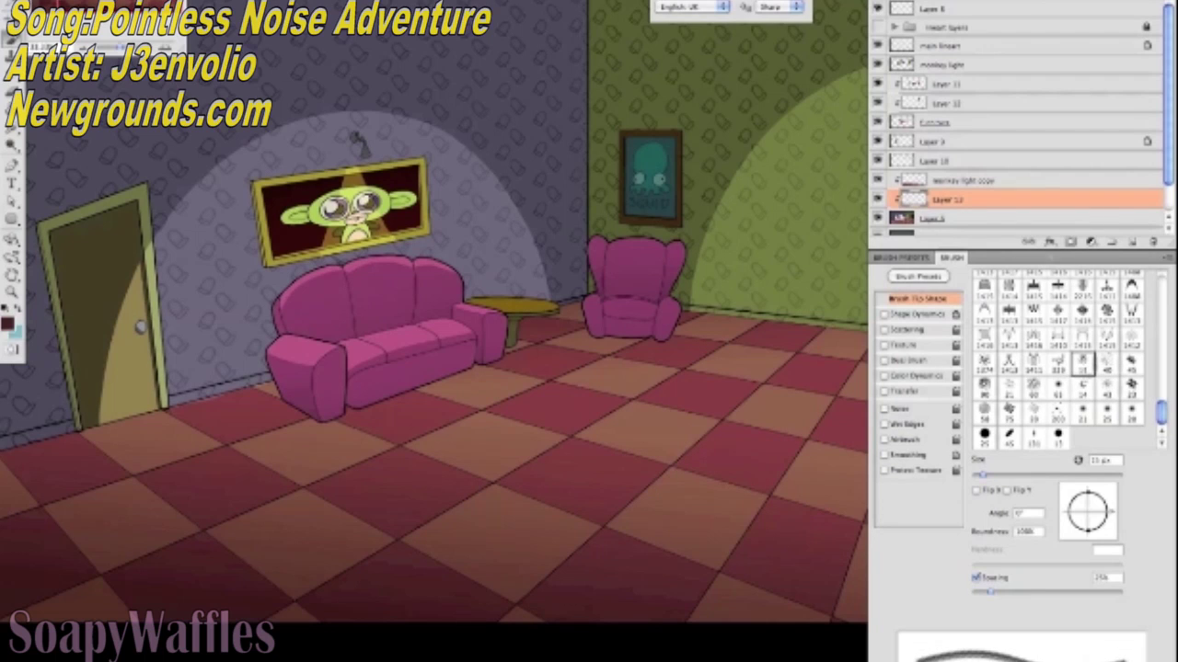
click(1105, 386)
key(x)
key(shift+comma)
Paint soft dark maroon lines along the diagonal floor tile seams in front of the door and purple wall.
drag(71, 440, 408, 442)
drag(564, 626, 322, 440)
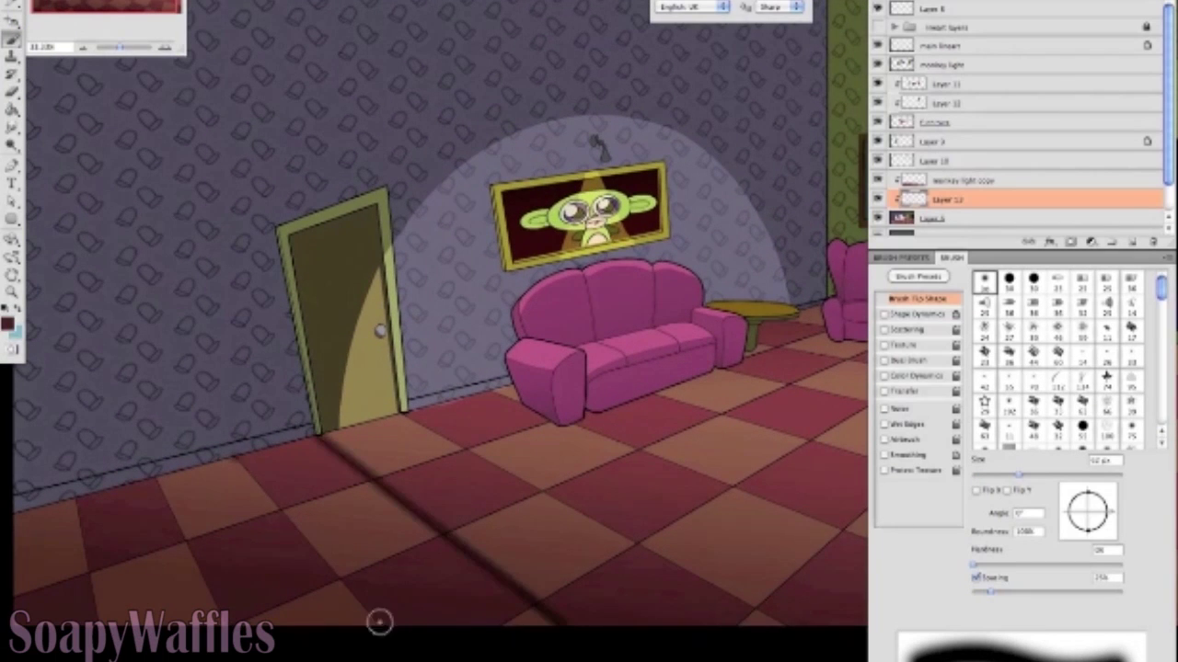
drag(357, 607, 241, 465)
drag(230, 629, 158, 483)
drag(110, 622, 73, 501)
drag(104, 564, 487, 517)
On the monkey light layer, erase the wall light beside the sofa's near arm to form a shadow.
click(943, 65)
key(e)
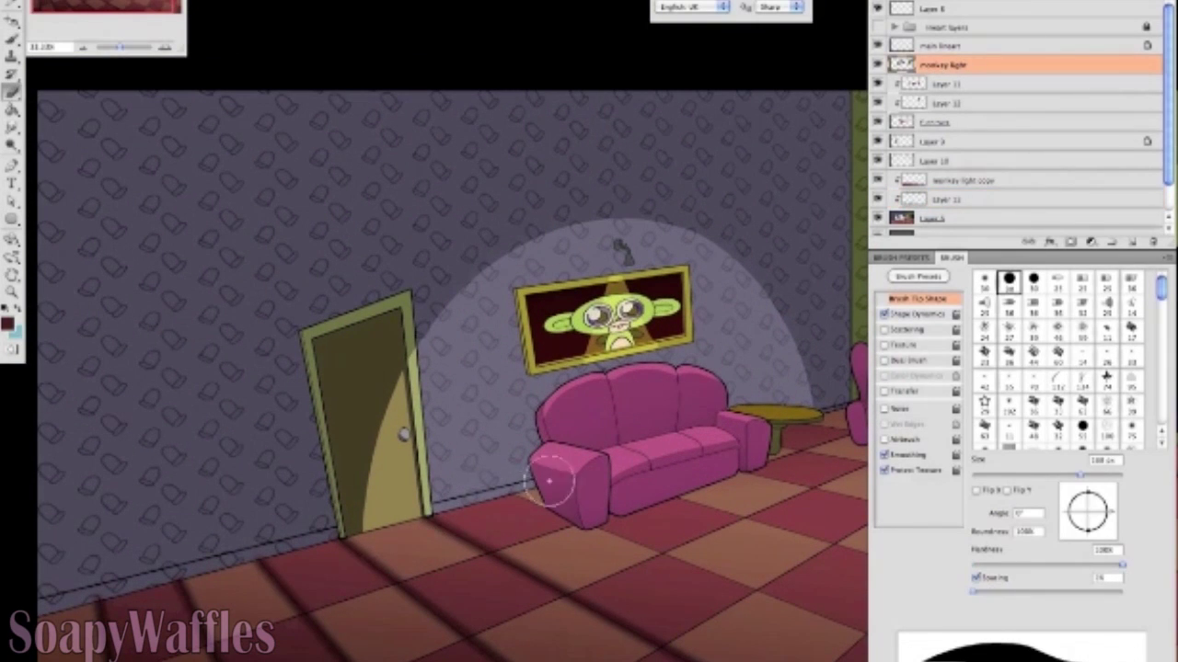
scroll(741, 466, right, 3)
scroll(741, 466, down, 5)
scroll(876, 164, down, 1)
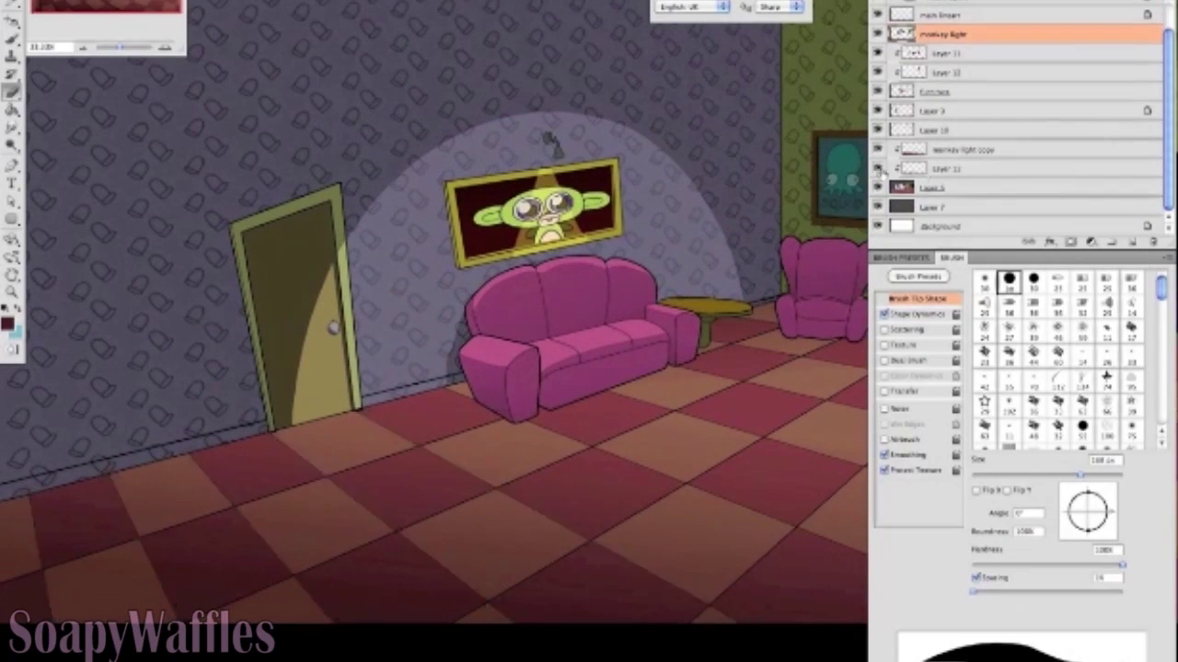
On the floor shadow layer, darken the seams across the middle of the floor and paint shadows under the sofa and table.
click(883, 168)
scroll(546, 468, down, 2)
scroll(547, 467, right, 5)
scroll(235, 447, up, 2)
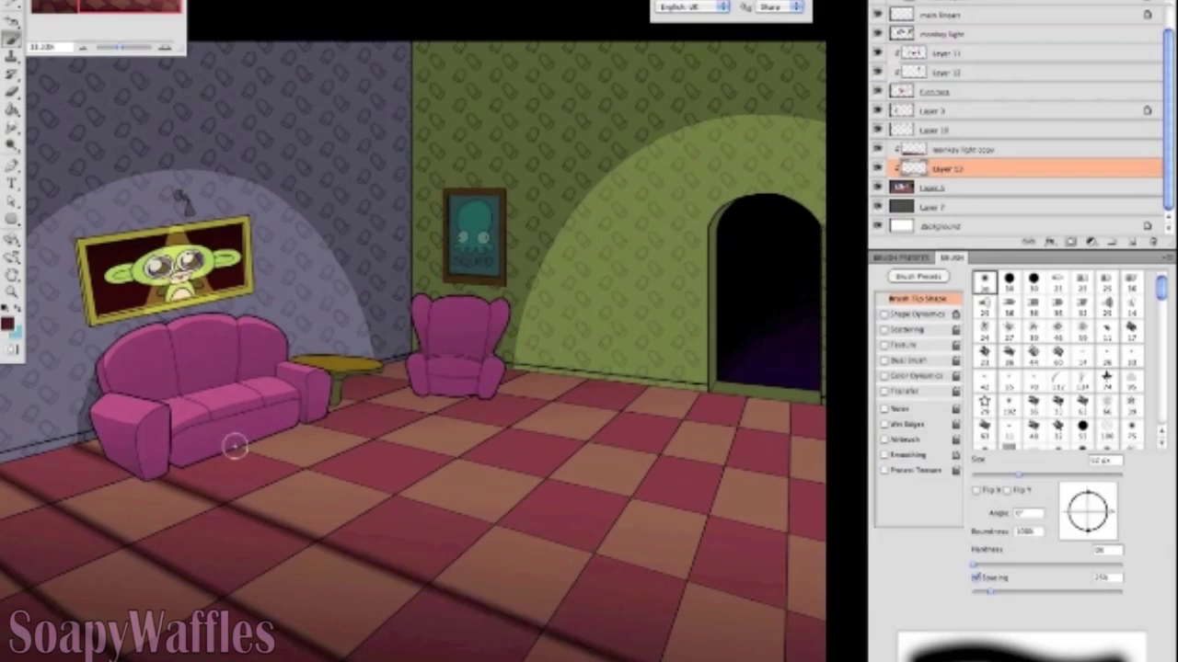
drag(823, 623, 239, 446)
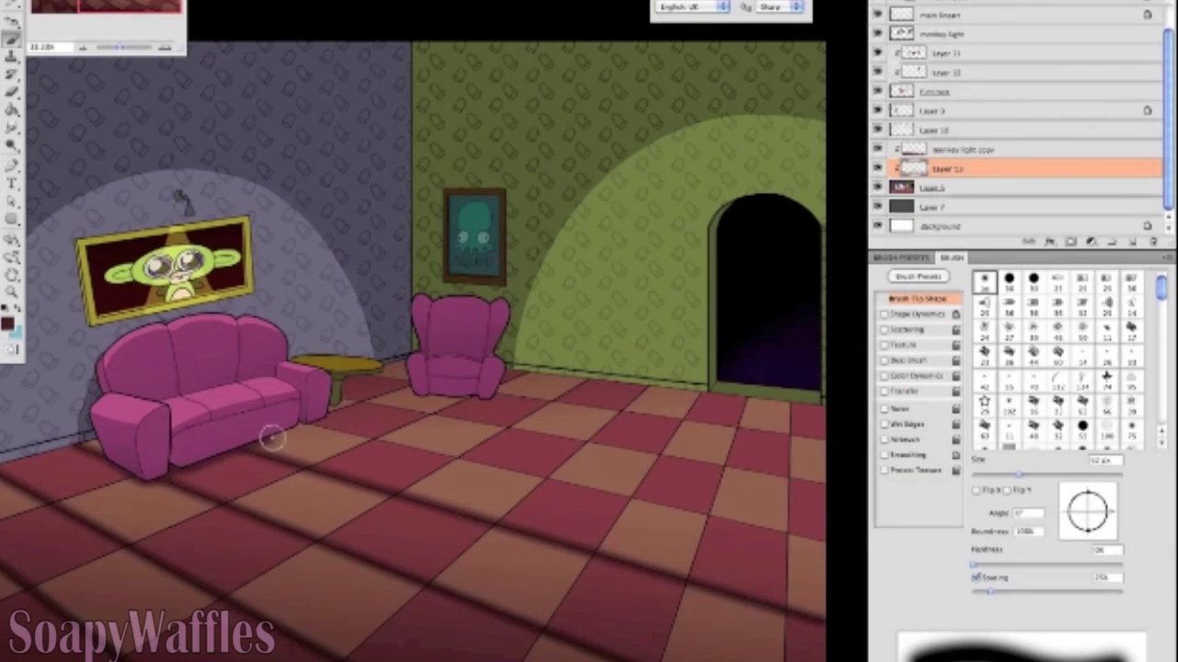
drag(324, 414, 329, 408)
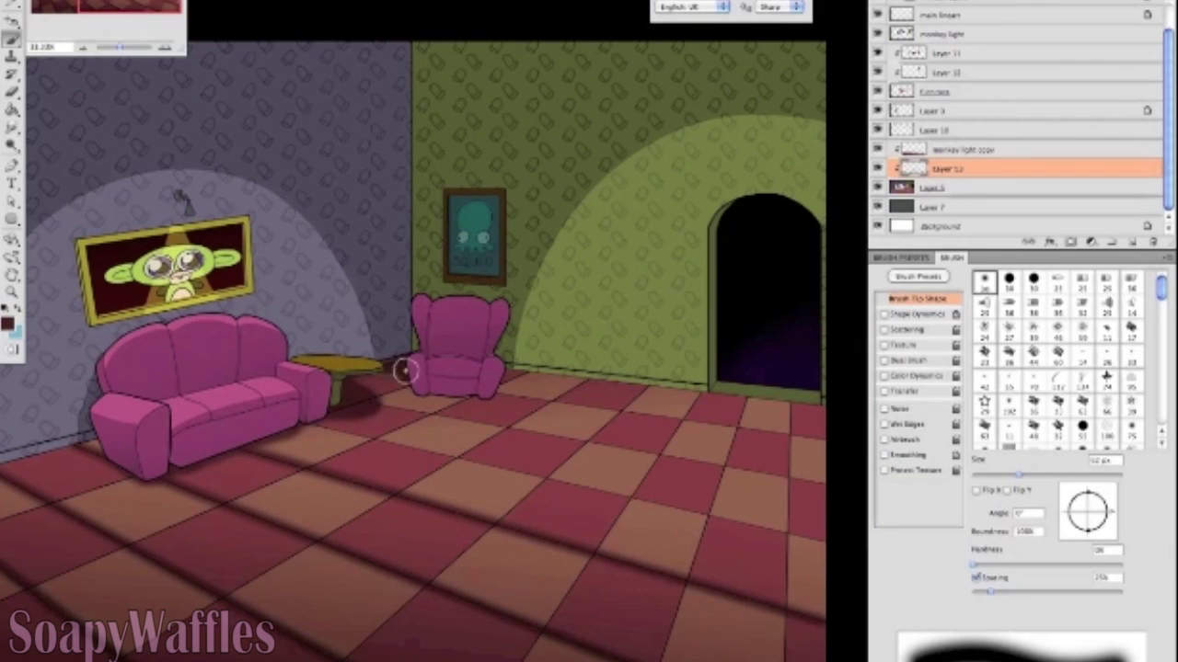
Darken the floor along the green wall's base and shade the nearby tile seam with a smaller brush.
drag(831, 410, 515, 373)
scroll(762, 392, down, 3)
scroll(762, 392, right, 2)
key(bracketleft)
key(bracketleft)
key(bracketleft)
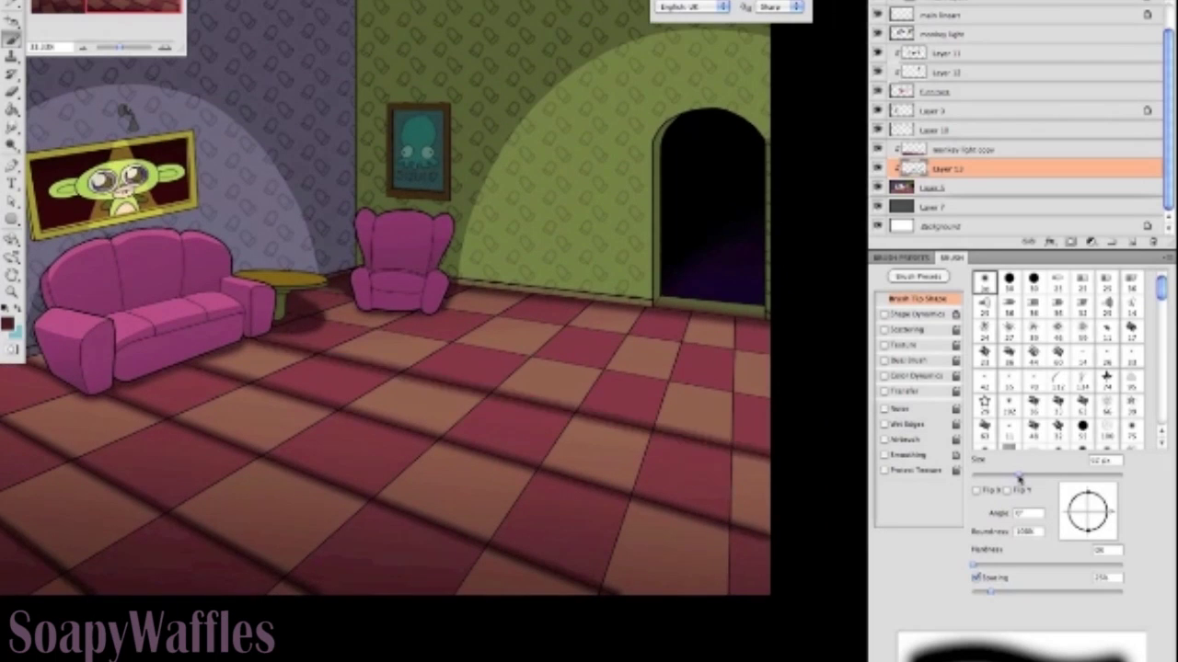
shift+click(773, 357)
Paint soft dark lines along the crossing tile seams in front of the archway and armchair.
scroll(767, 368, right, 2)
drag(640, 409, 637, 607)
drag(578, 397, 502, 592)
drag(473, 336, 348, 450)
drag(332, 373, 247, 419)
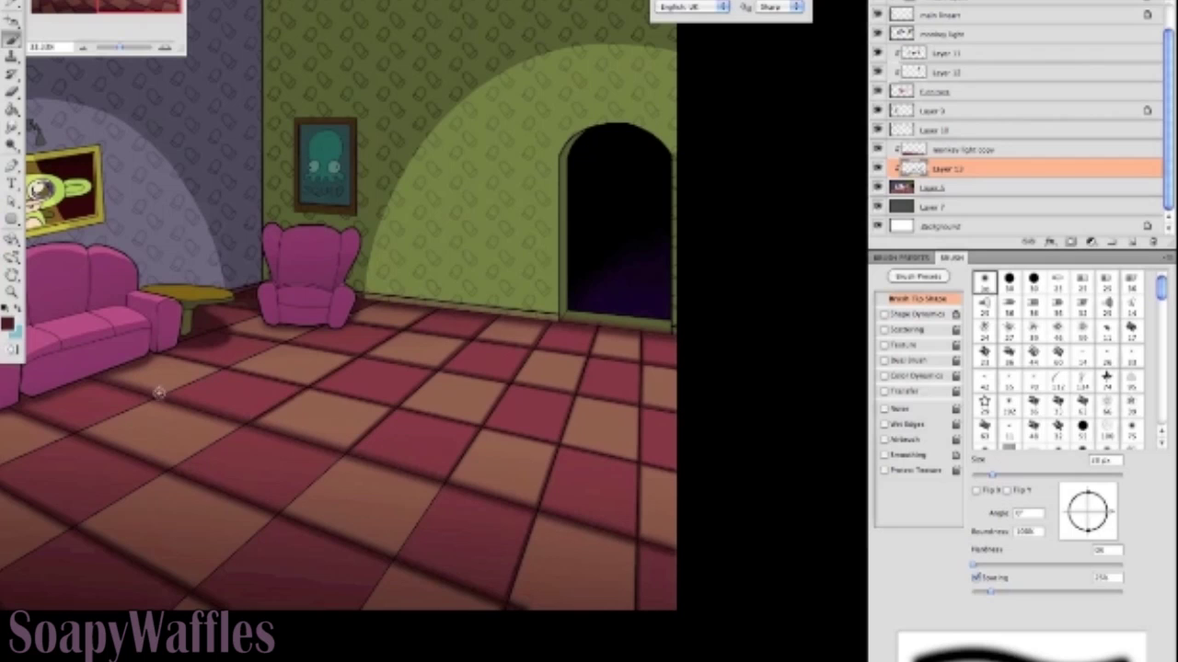
Darken the remaining crossing tile seams toward the door and shade the floor along the purple wall's base.
scroll(158, 393, left, 4)
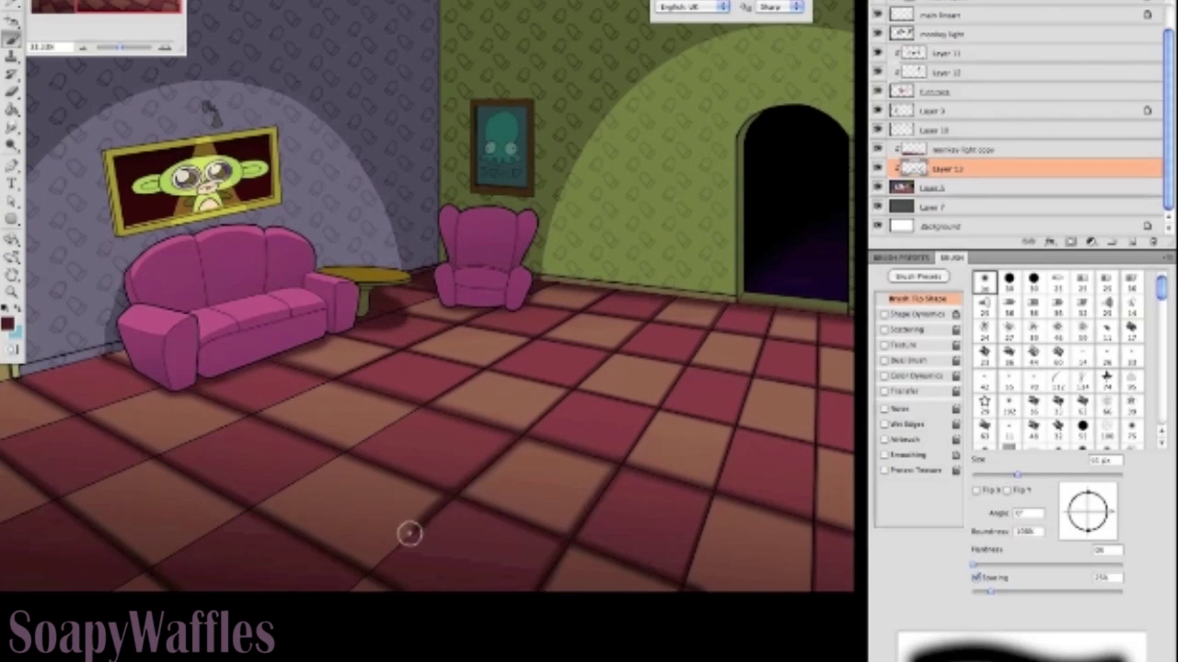
scroll(201, 539, left, 8)
drag(512, 438, 59, 587)
scroll(620, 591, left, 8)
scroll(539, 395, right, 7)
drag(545, 390, 115, 511)
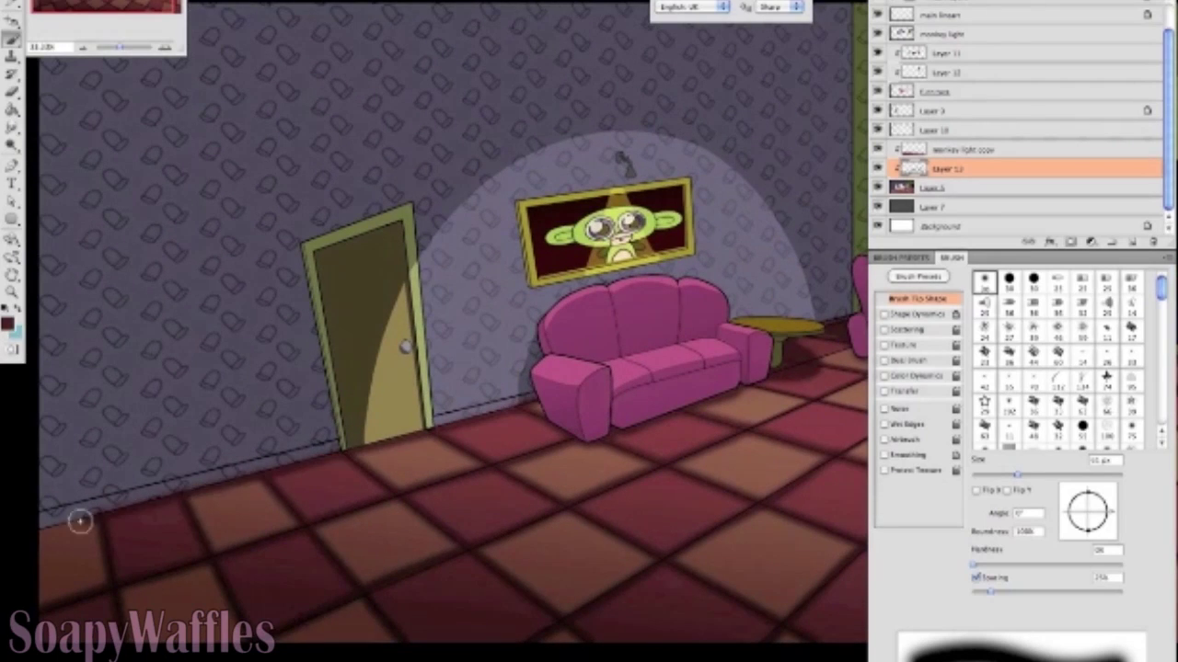
scroll(770, 544, down, 3)
scroll(638, 413, down, 2)
scroll(618, 413, up, 2)
Try darkening blend modes such as Linear Burn on the floor shadow layer and soften its tile seam lines.
click(923, 2)
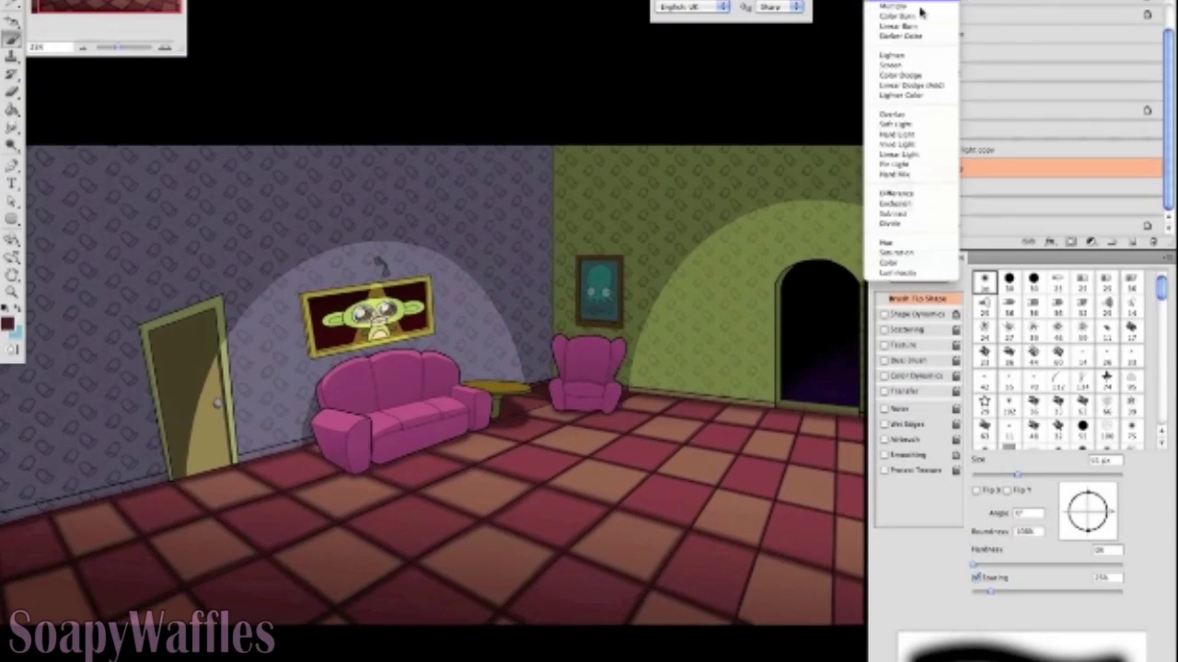
click(910, 25)
click(913, 30)
click(912, 23)
click(912, 24)
click(911, 26)
click(912, 25)
click(911, 25)
click(912, 25)
click(912, 25)
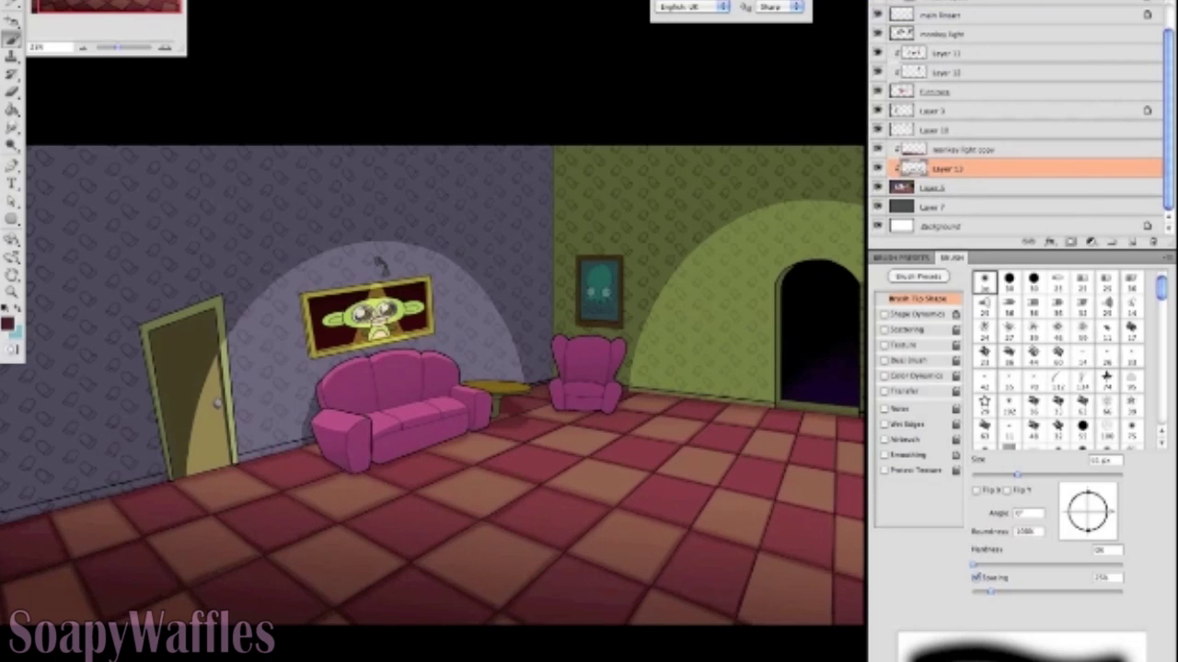
Paint soft dark purple shadows in the corner between the walls and, with a larger brush, along the purple wall's outer edge.
scroll(734, 327, down, 4)
scroll(440, 475, up, 2)
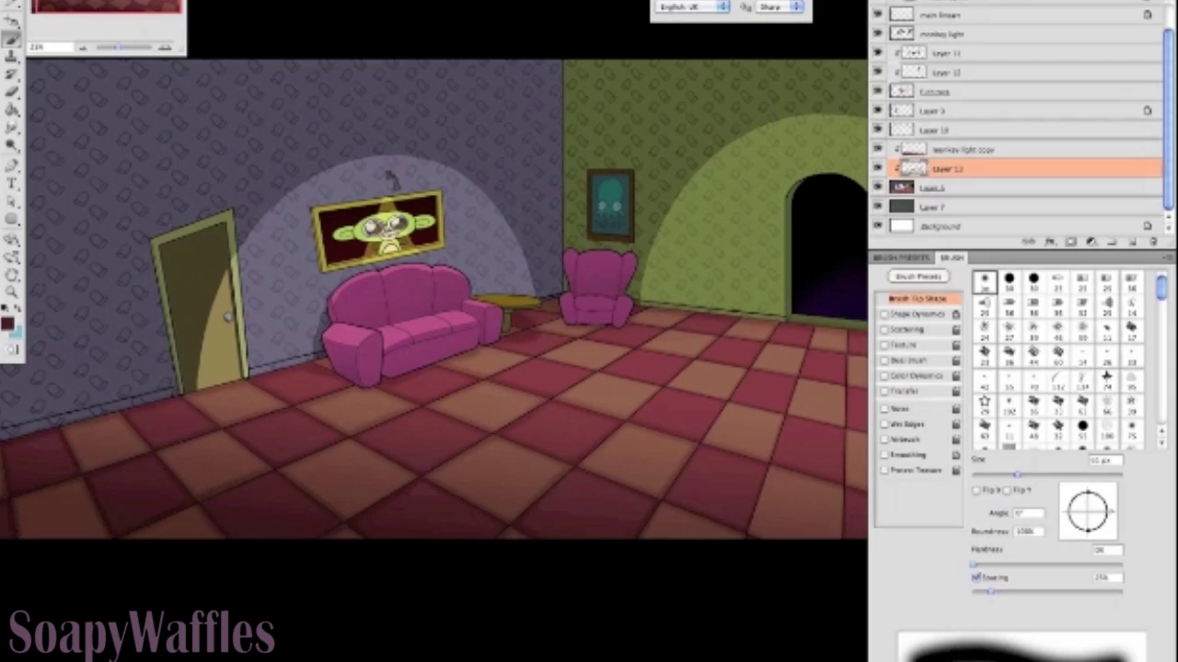
scroll(730, 604, up, 3)
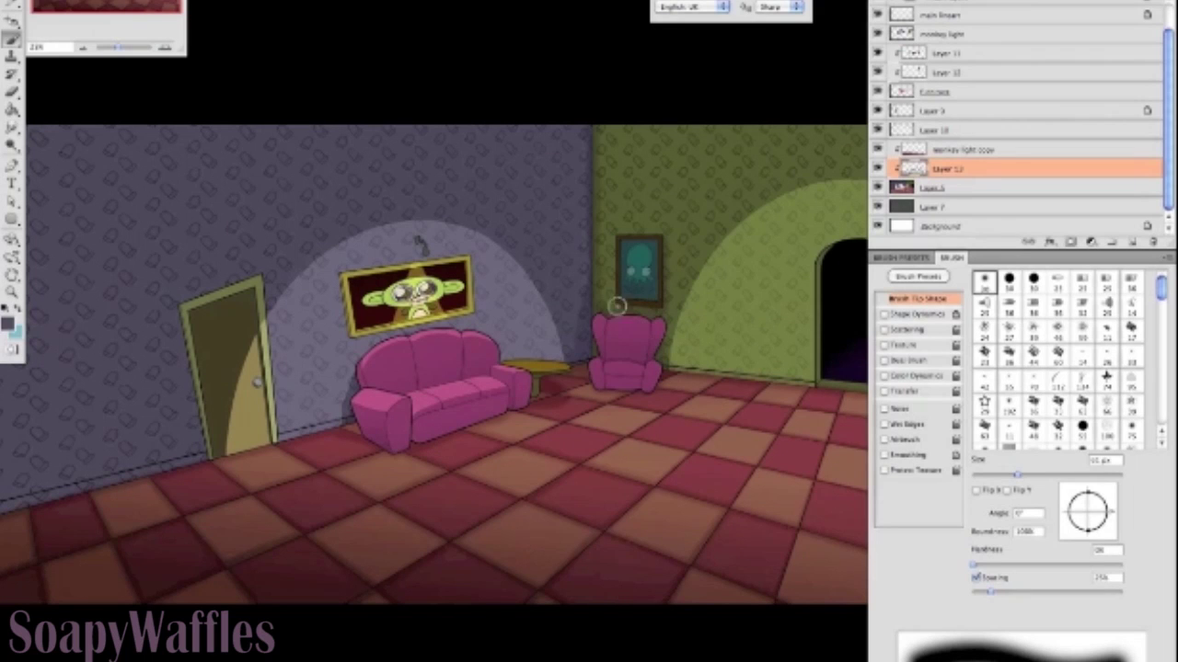
scroll(335, 122, left, 3)
mouse_move(179, 161)
mouse_down()
mouse_move(131, 236)
mouse_move(210, 518)
mouse_move(137, 476)
mouse_move(268, 102)
mouse_move(233, 494)
mouse_move(160, 355)
mouse_move(208, 463)
mouse_up()
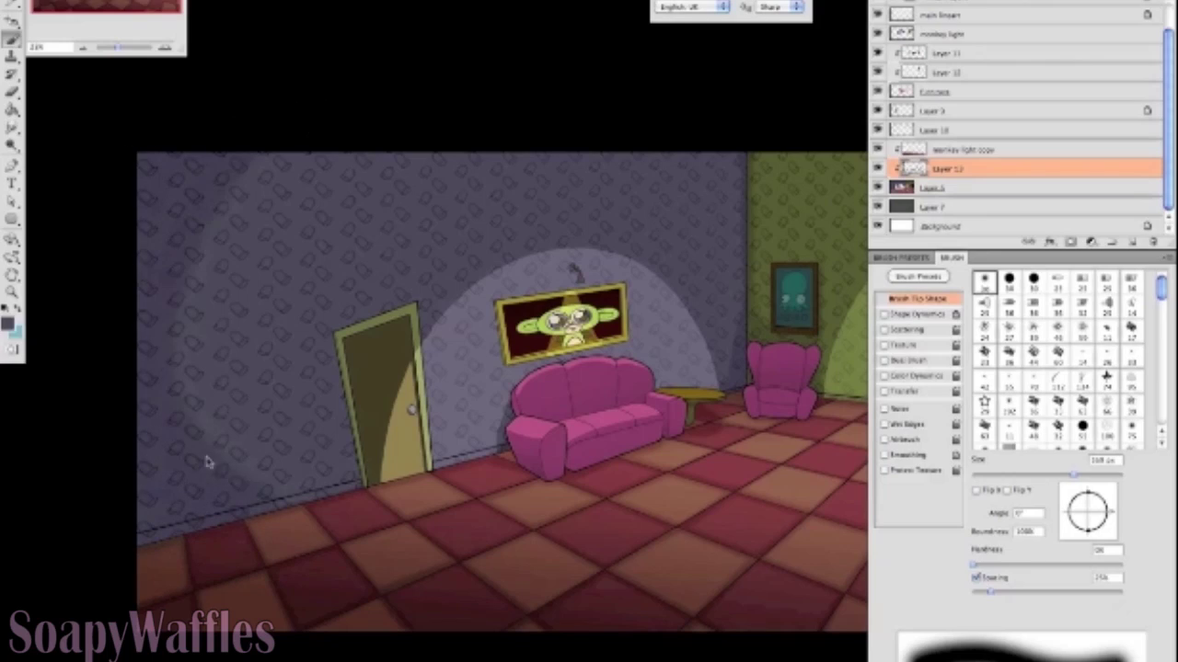